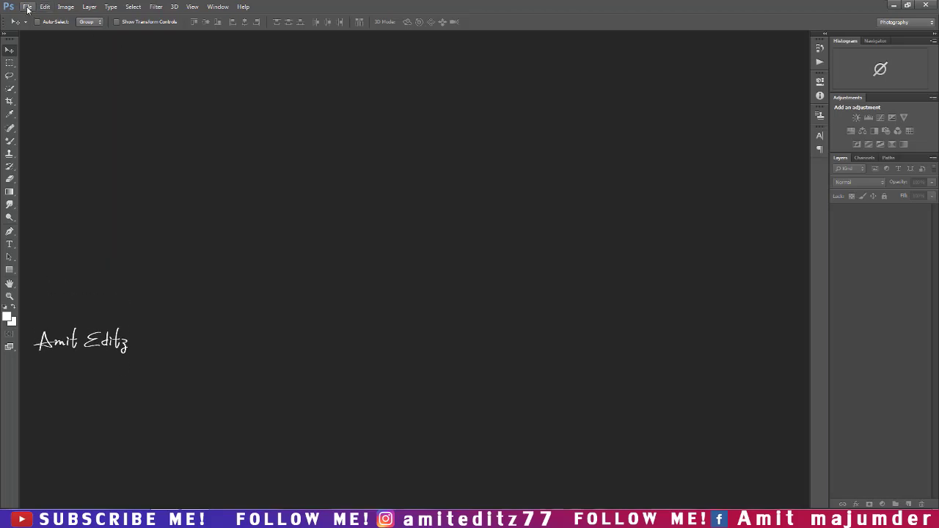
Open the aaa.jpg portrait from the wings on fire folder.
left_click(26, 7)
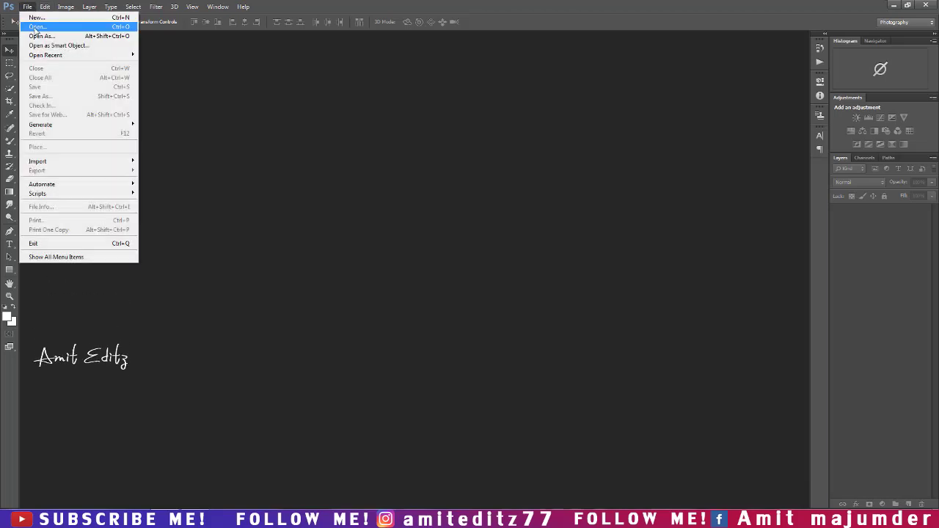
left_click(40, 27)
left_click(178, 89)
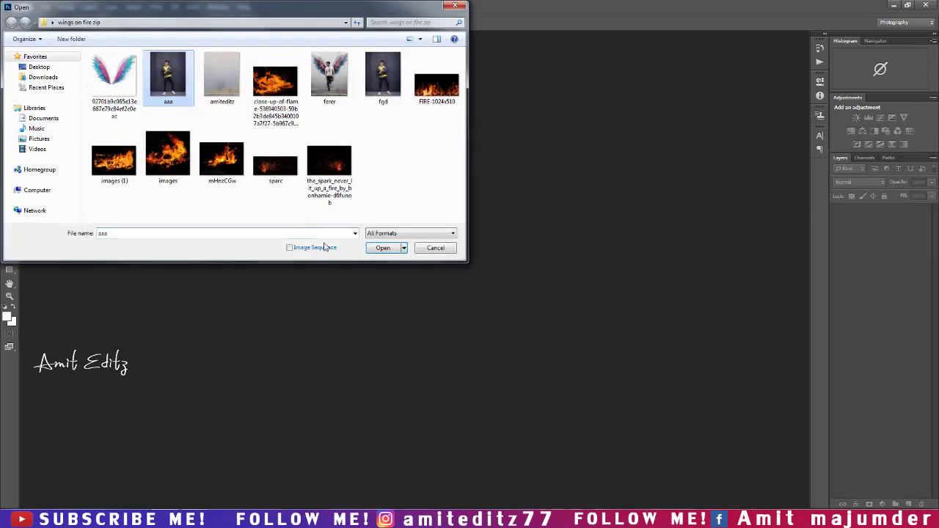
left_click(379, 250)
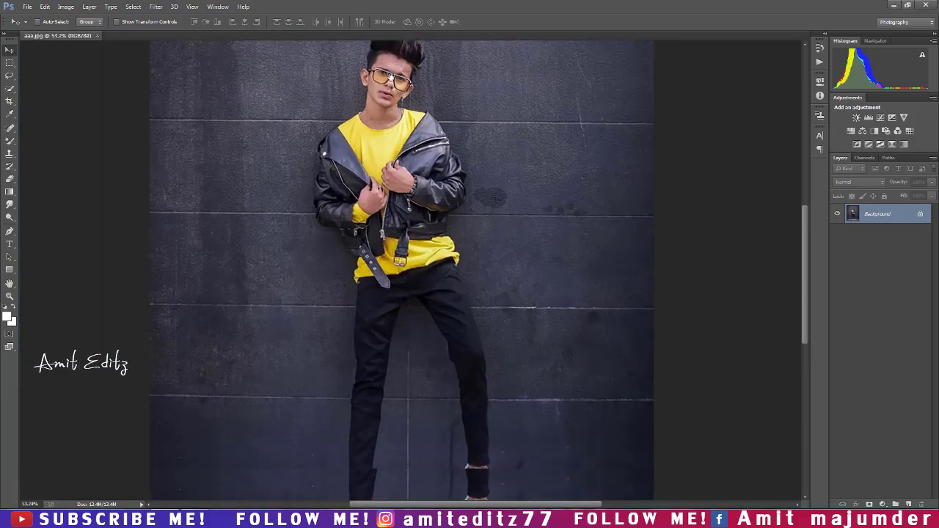
scroll(359, 253, "down", 5)
Zoom in and start a Pen path with anchors along the jacket edge.
scroll(359, 249, "up", 2)
scroll(359, 249, "up", 2)
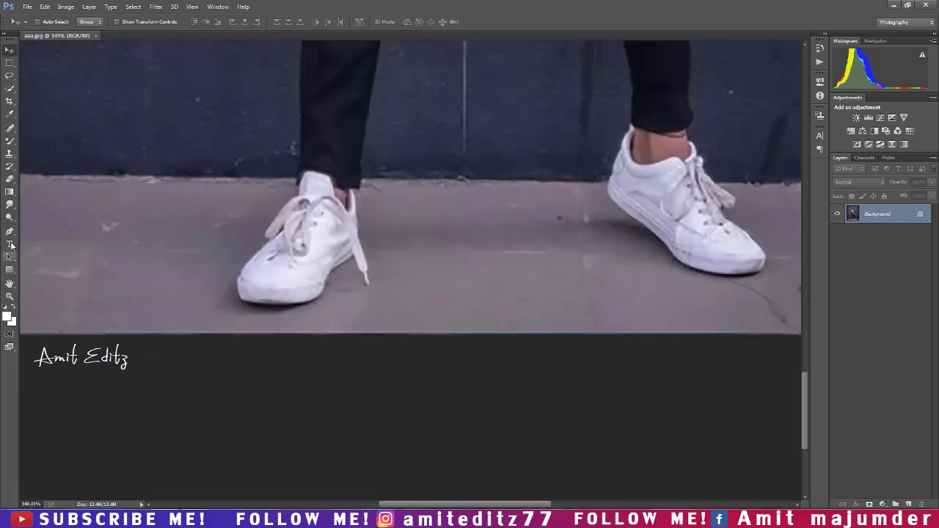
key("p")
scroll(248, 303, "up", 2)
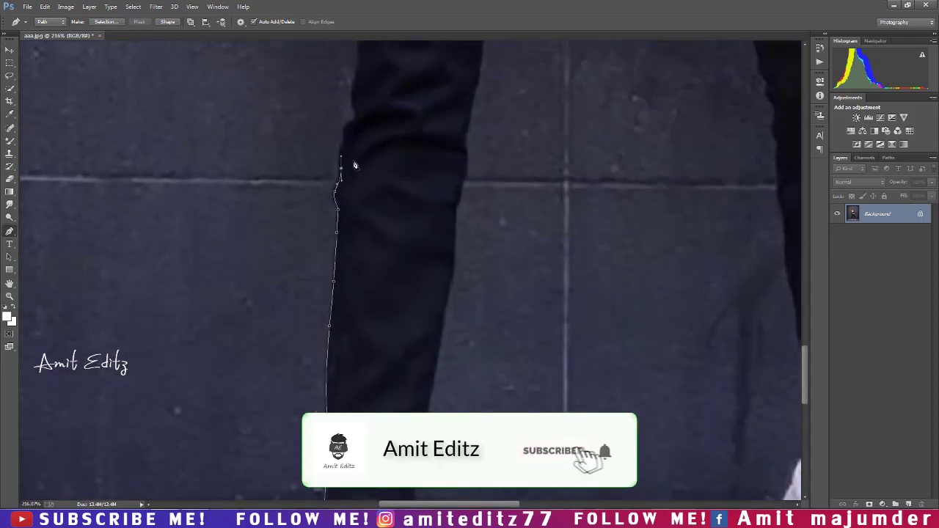
scroll(352, 163, "up", 5)
scroll(360, 259, "up", 5)
scroll(360, 256, "up", 5)
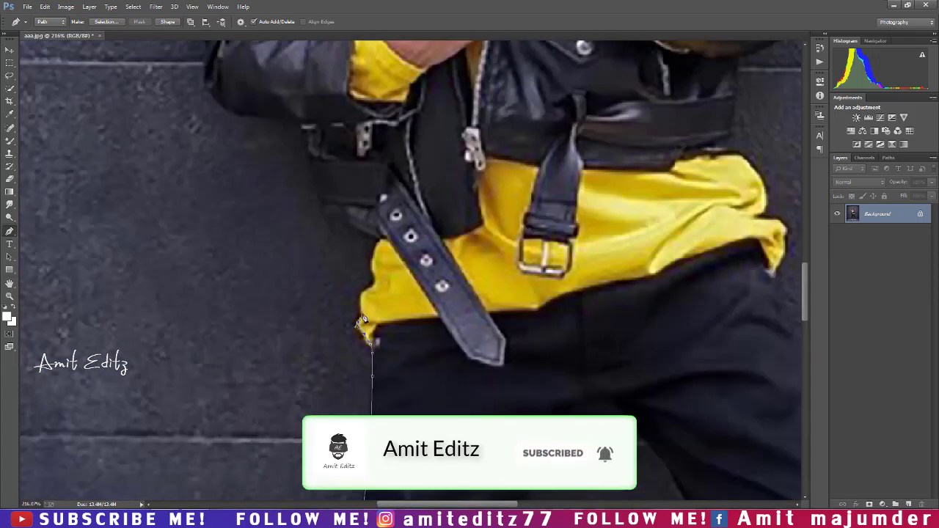
scroll(366, 396, "up", 5)
scroll(360, 393, "up", 2)
scroll(348, 390, "up", 4)
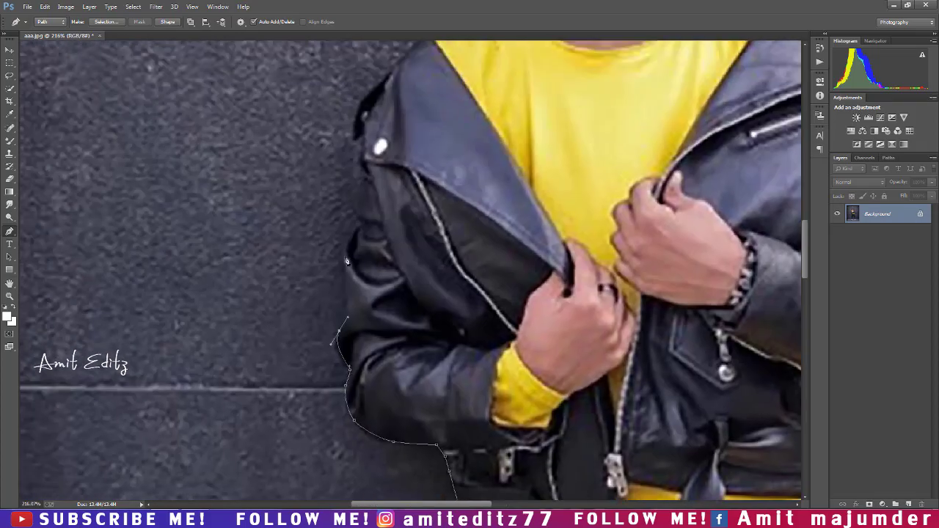
left_click(358, 221)
scroll(361, 220, "up", 5)
left_click(360, 297)
Trace the path up the neck, around the ear, over the hair and down to the jaw.
left_click_drag(427, 196, 372, 292)
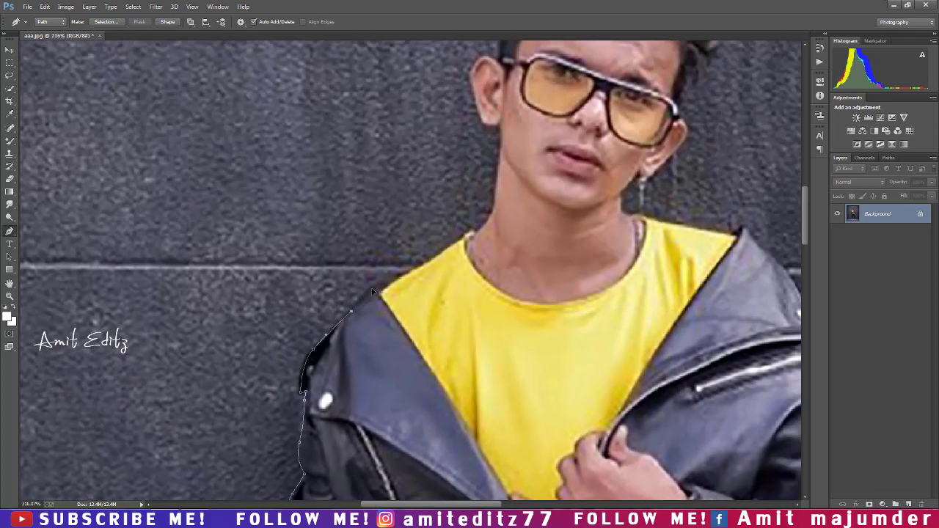
left_click(491, 219)
scroll(479, 176, "up", 2)
left_click(476, 229)
scroll(475, 232, "up", 3)
left_click(465, 265)
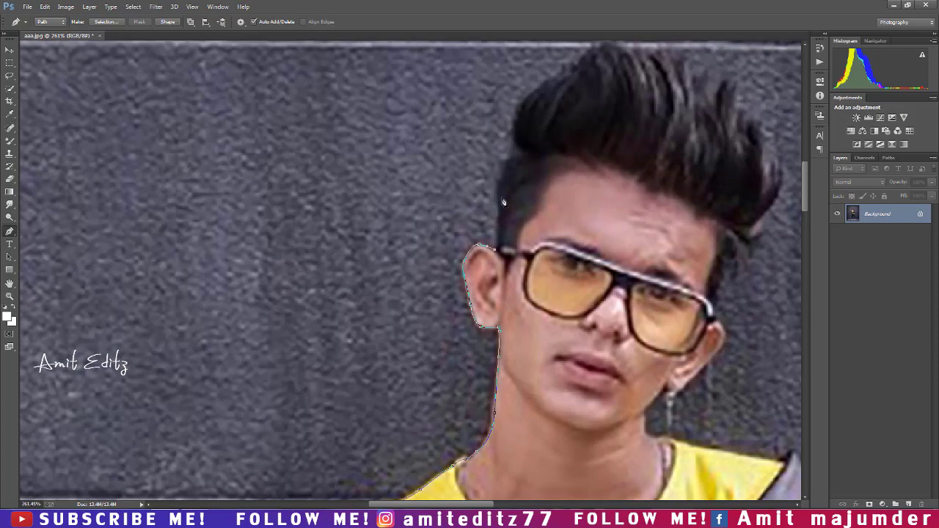
scroll(504, 202, "up", 4)
scroll(504, 201, "right", 7)
left_click(292, 288)
left_click(345, 210)
left_click(385, 180)
left_click(484, 209)
scroll(512, 417, "down", 4)
left_click(514, 268)
left_click(499, 292)
left_click(503, 338)
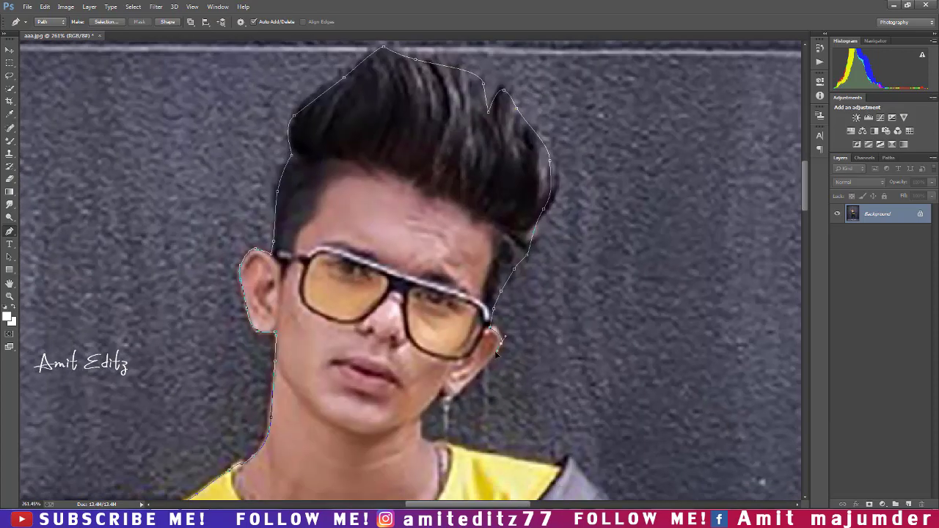
Continue the path down the jacket shoulder, shirt and trouser leg to the shoe sole.
scroll(422, 435, "down", 2)
scroll(423, 436, "down", 4)
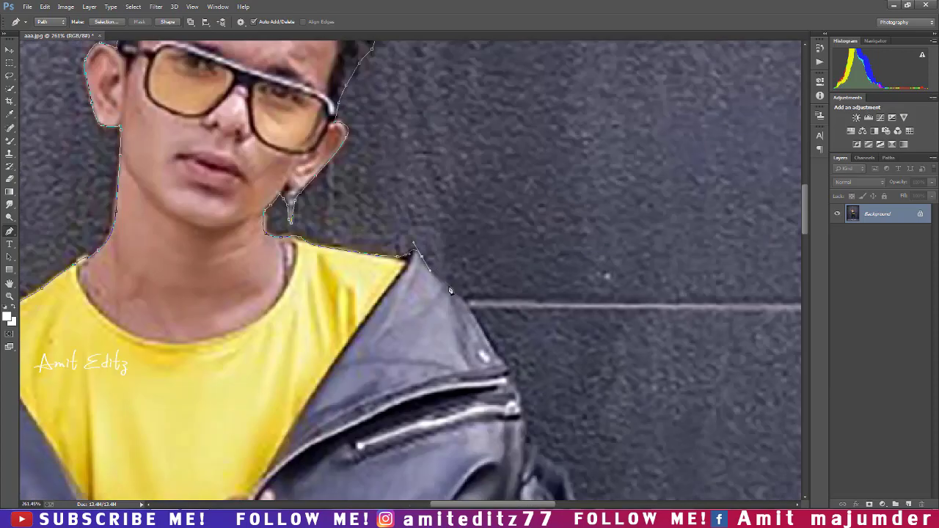
scroll(440, 330, "down", 6)
scroll(476, 220, "down", 2)
left_click(476, 176)
left_click(505, 208)
scroll(488, 227, "down", 1)
scroll(488, 227, "down", 5)
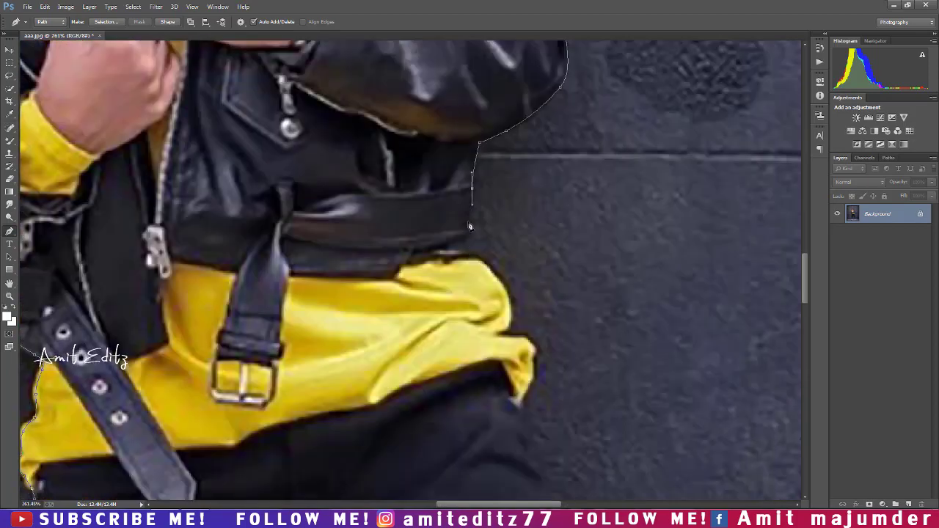
left_click(499, 242)
scroll(499, 242, "down", 3)
scroll(514, 279, "down", 3)
left_click(518, 289)
scroll(499, 264, "down", 5)
left_click(471, 247)
scroll(472, 247, "down", 5)
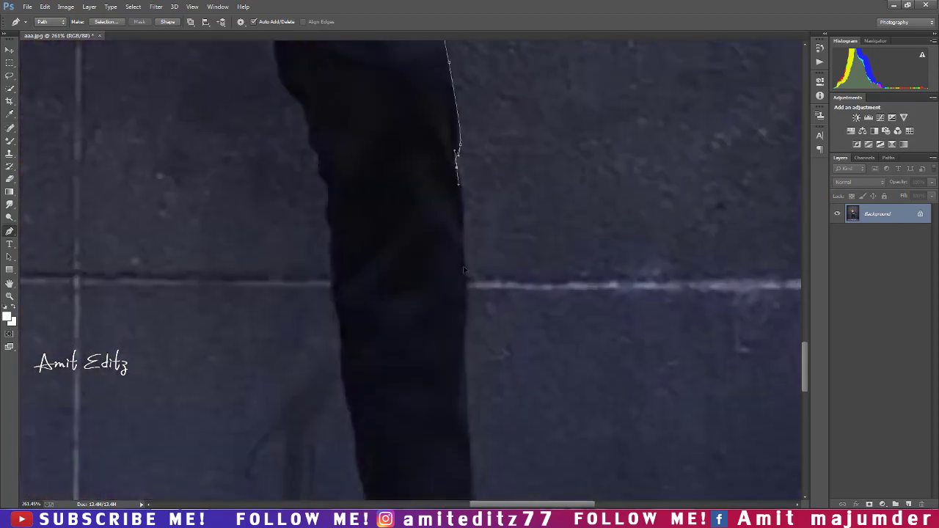
left_click(453, 316)
scroll(453, 316, "down", 4)
scroll(463, 345, "down", 4)
left_click(422, 231)
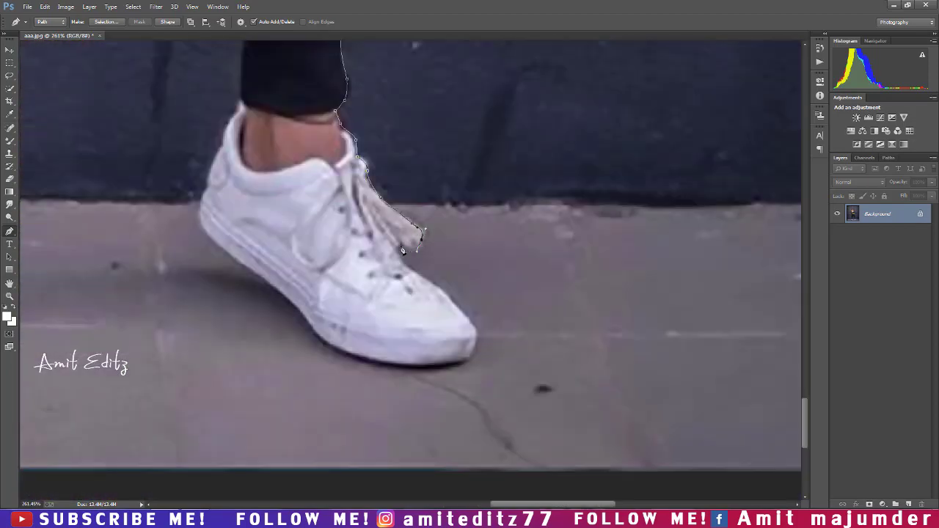
left_click(325, 342)
Finish the outline up the other trouser edge and zoom out to the whole photo.
scroll(325, 342, "up", 4)
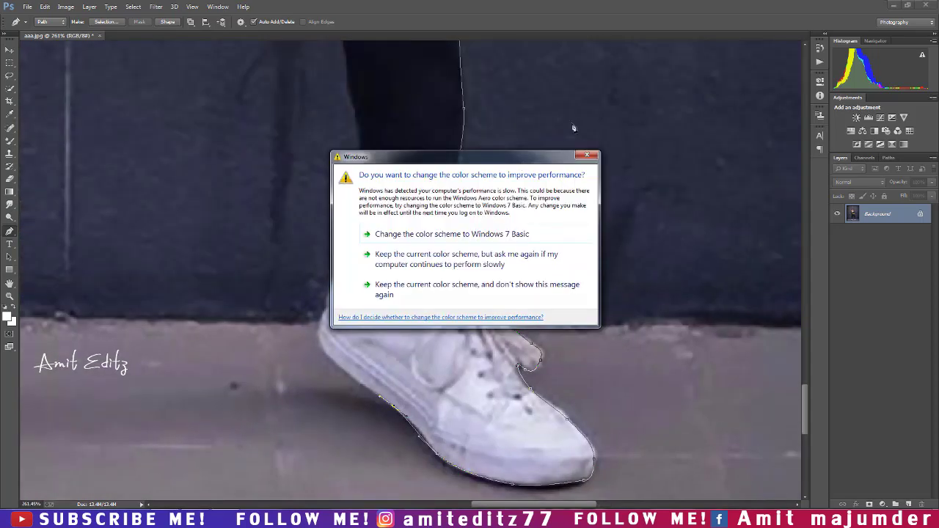
scroll(359, 234, "up", 4)
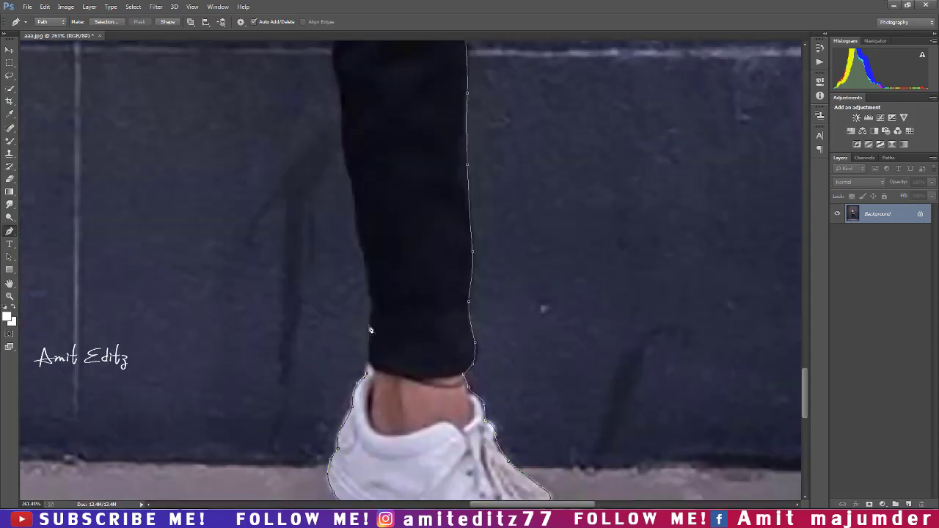
scroll(344, 146, "up", 4)
left_click(348, 184)
scroll(347, 184, "up", 4)
left_click(330, 276)
scroll(329, 277, "up", 4)
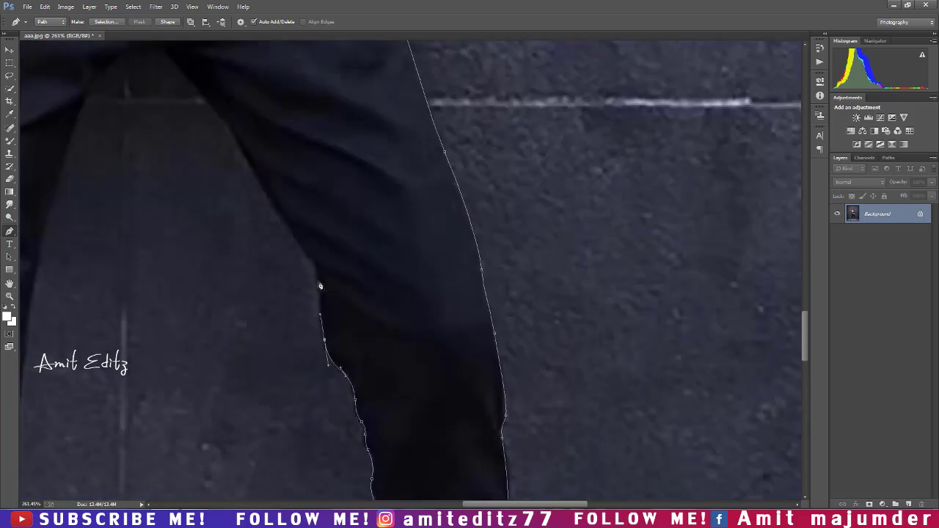
scroll(180, 334, "down", 4)
scroll(193, 342, "down", 2)
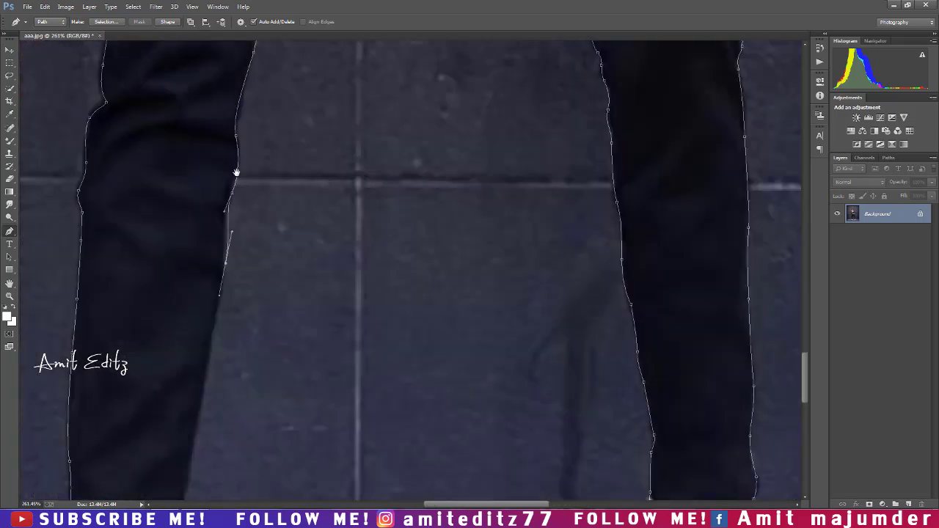
scroll(203, 247, "down", 4)
scroll(200, 255, "down", 2)
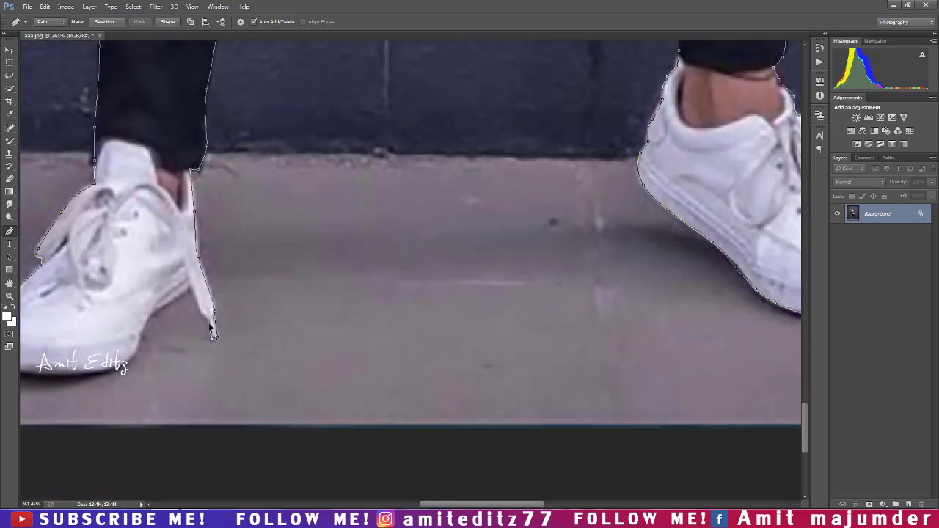
scroll(200, 255, "down", 3)
scroll(200, 254, "left", 2)
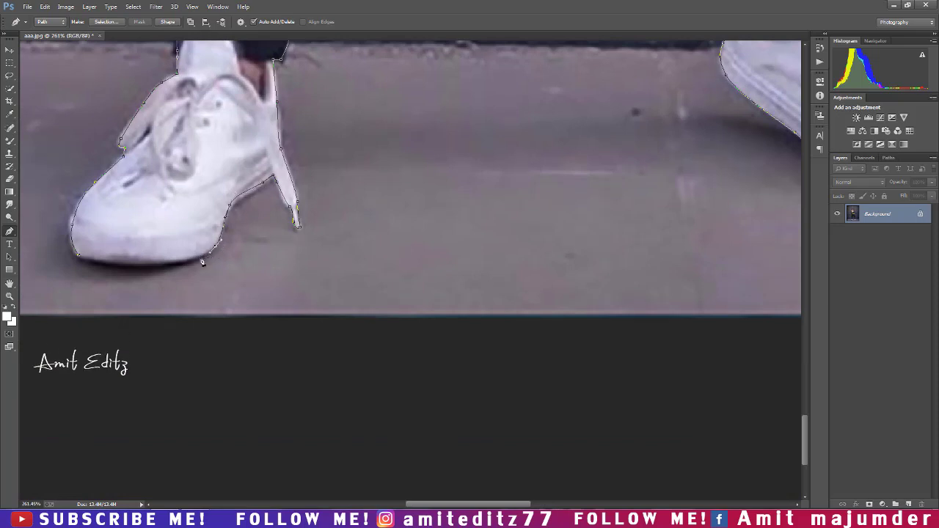
scroll(202, 263, "down", 1)
scroll(203, 263, "left", 3)
scroll(227, 255, "left", 1)
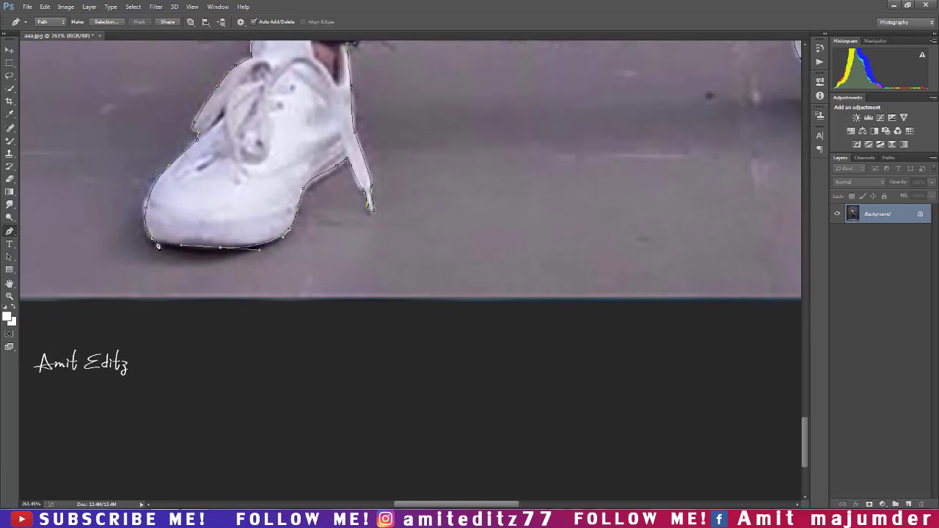
key("ctrl+Return")
scroll(317, 185, "down", 5)
scroll(357, 184, "down", 5)
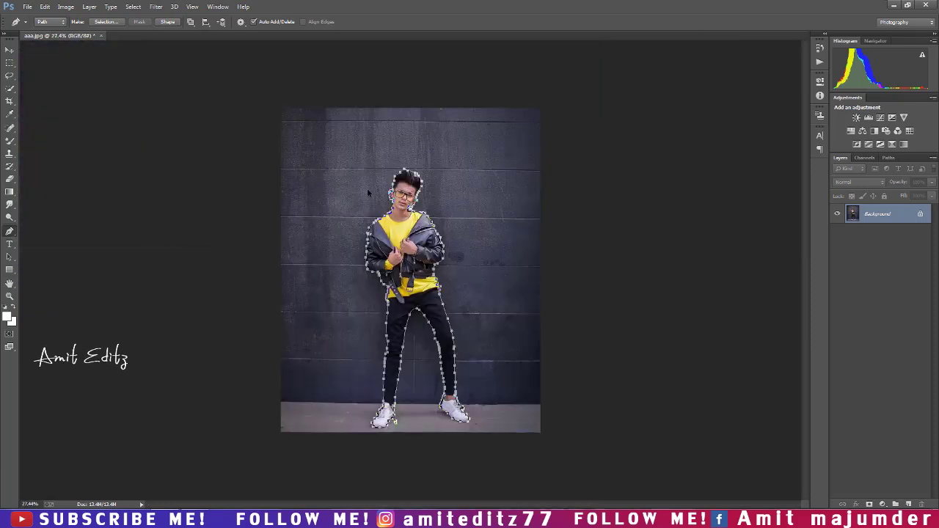
Turn the traced path into a selection and copy the person onto a new layer.
right_click(408, 252)
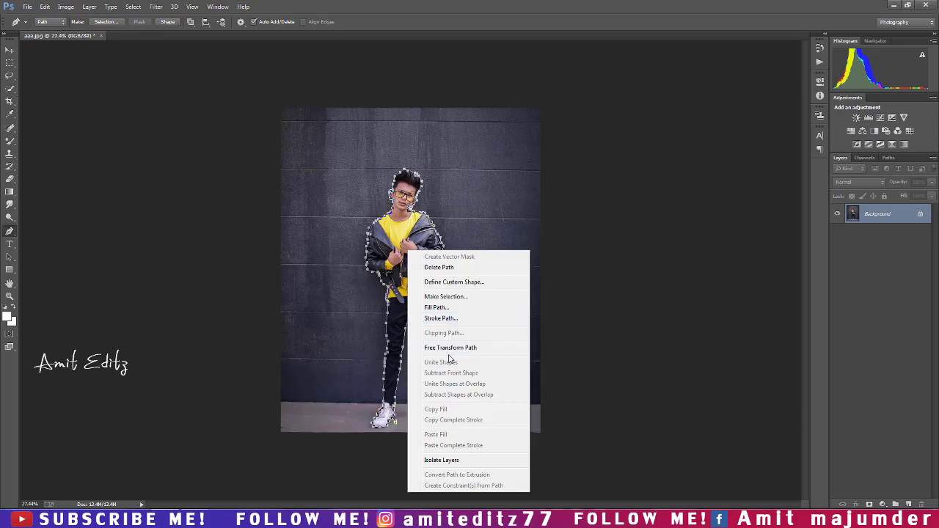
left_click(445, 296)
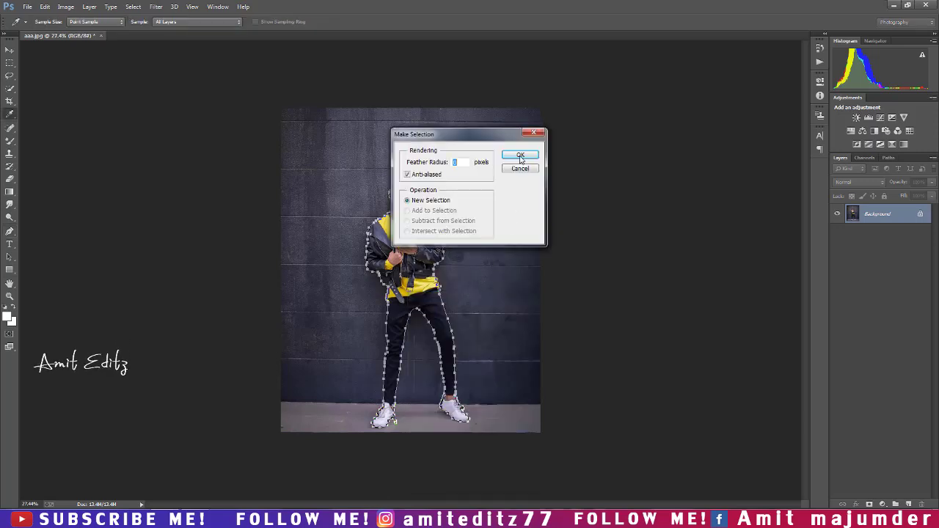
left_click(520, 157)
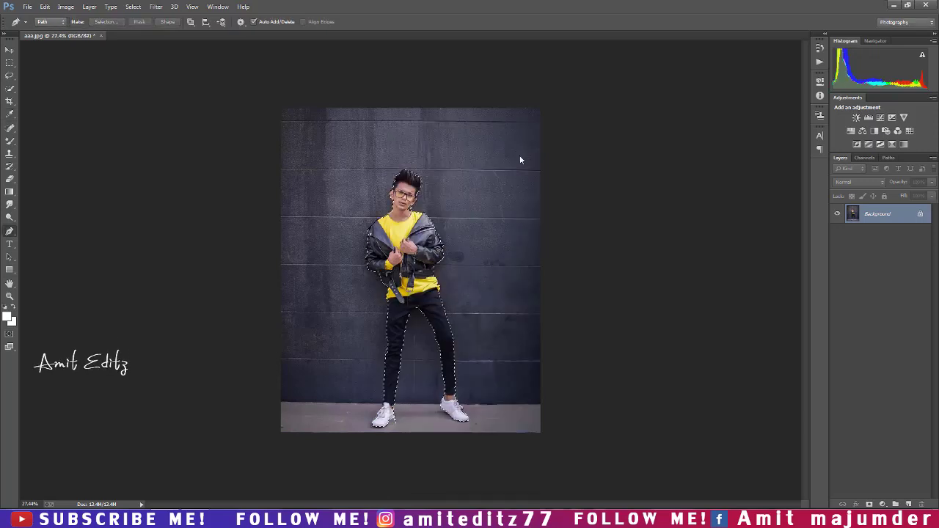
key("ctrl+j")
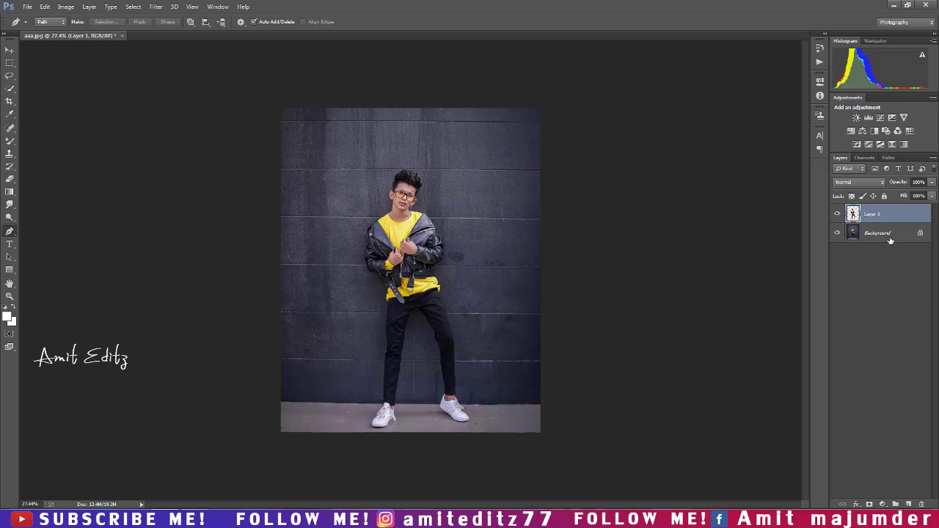
Convert the Background into Layer 0 and hide it.
double_click(921, 234)
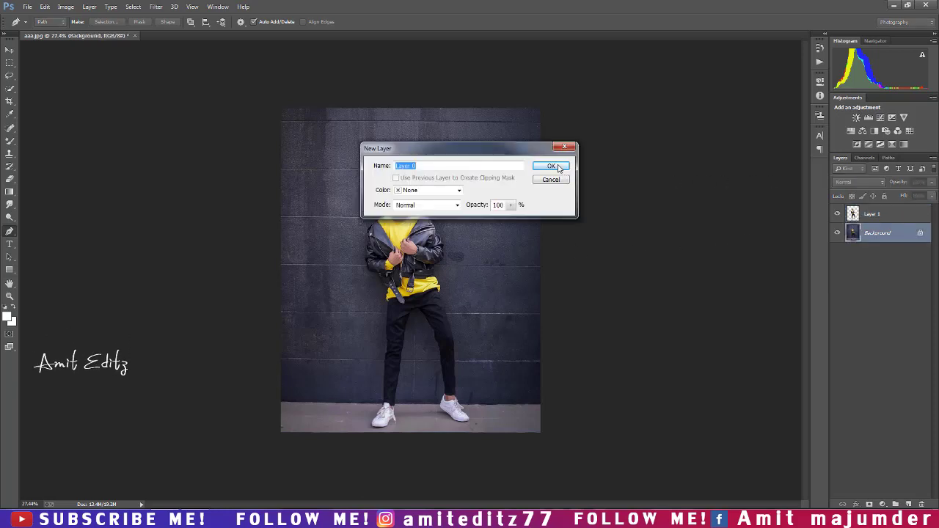
key("Return")
left_click(837, 233)
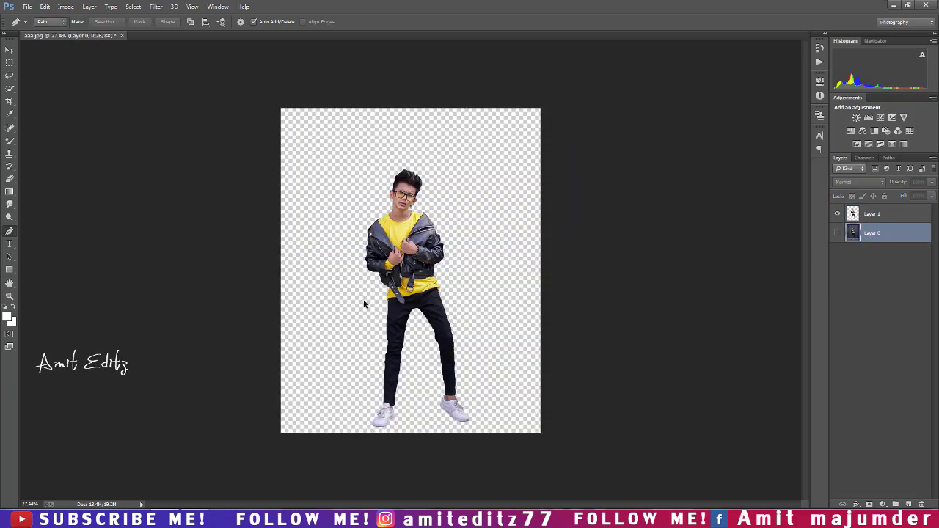
scroll(365, 297, "down", 1)
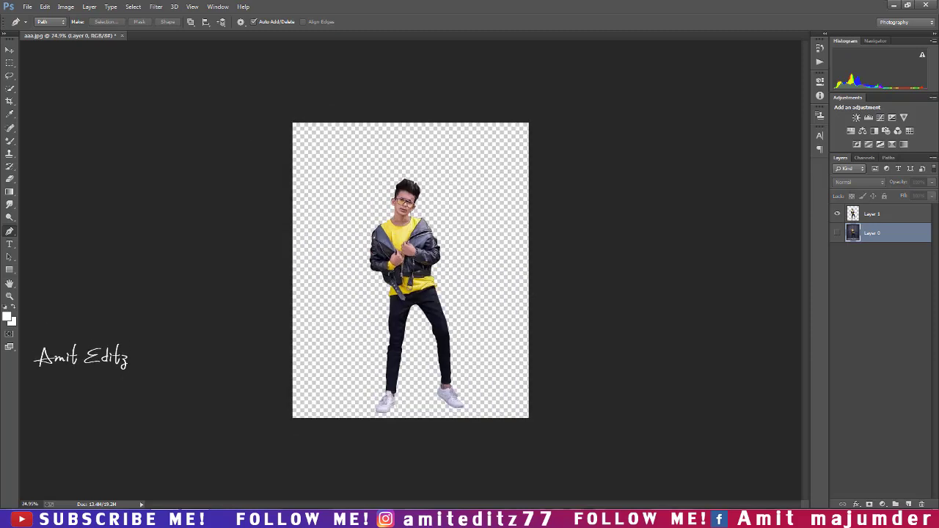
Apply Noiseware Professional noise reduction to the cut-out person layer.
key("v")
left_click(27, 7)
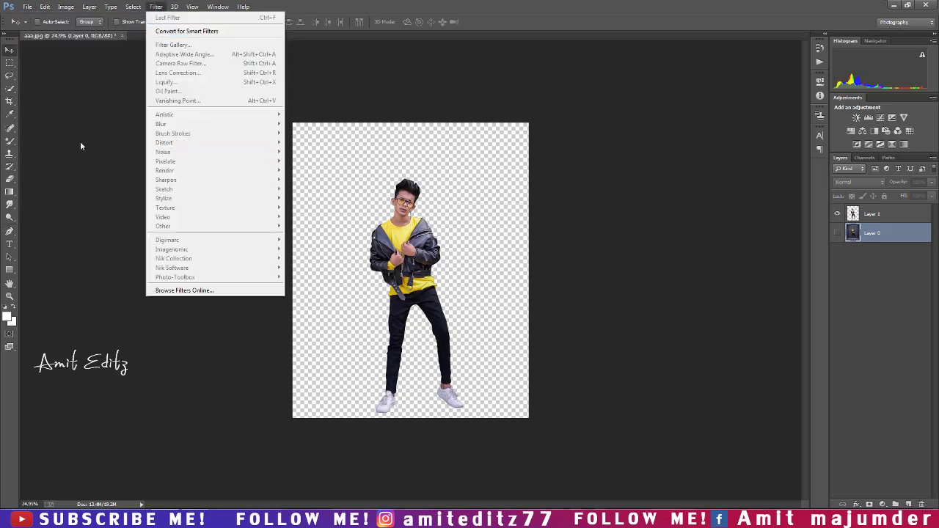
left_click(80, 144)
key("alt+bracketright")
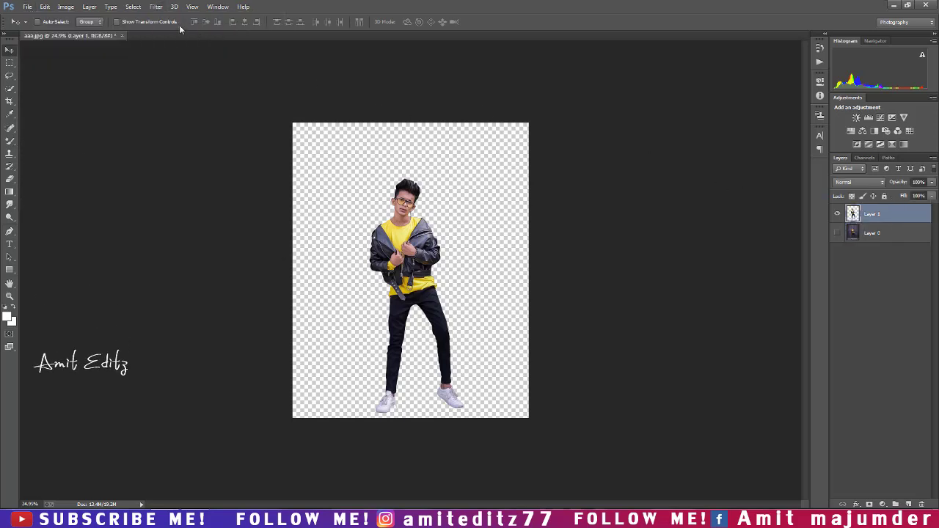
left_click(154, 7)
mouse_move(171, 250)
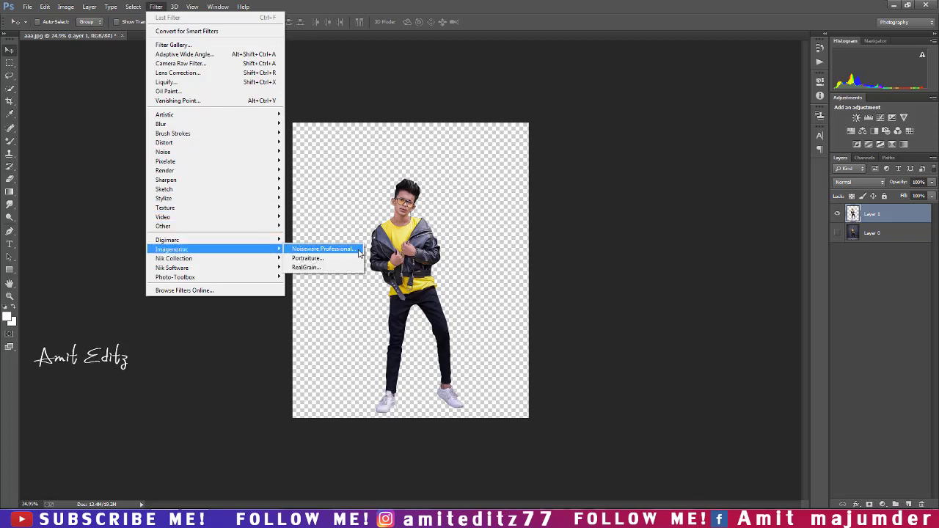
left_click(358, 251)
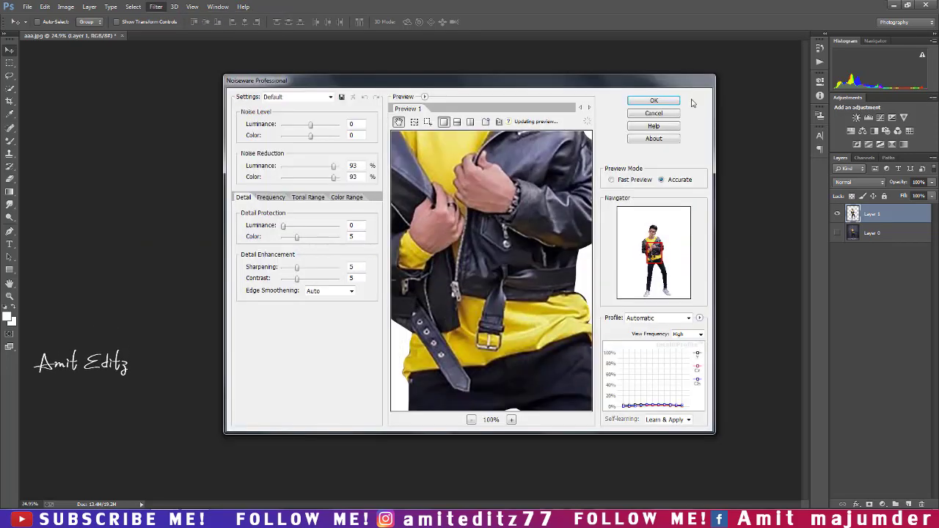
left_click(654, 101)
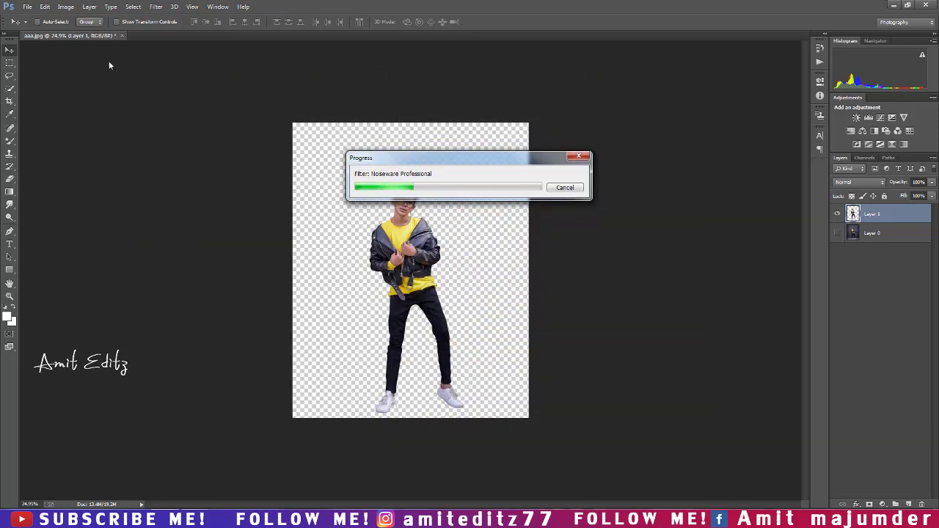
Apply Shadows/Highlights to the person with shadows lowered to about 13%.
left_click(64, 9)
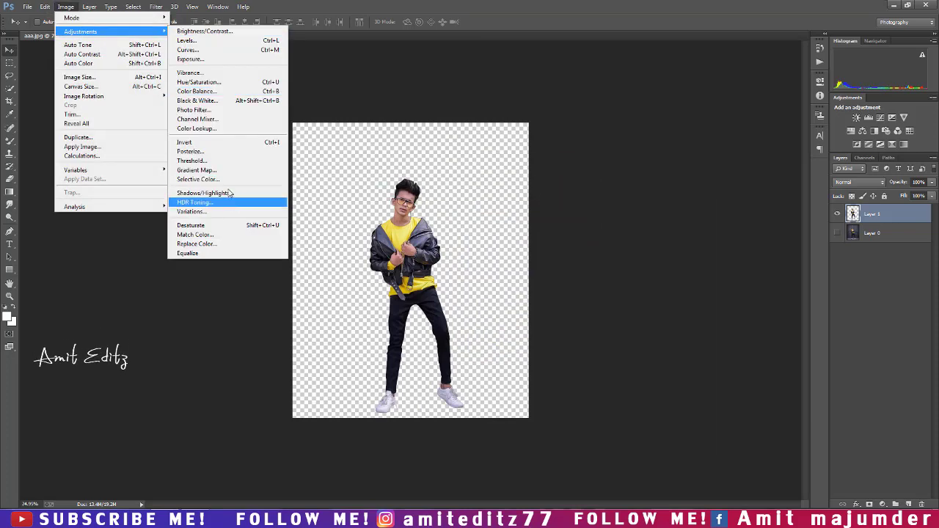
left_click(227, 192)
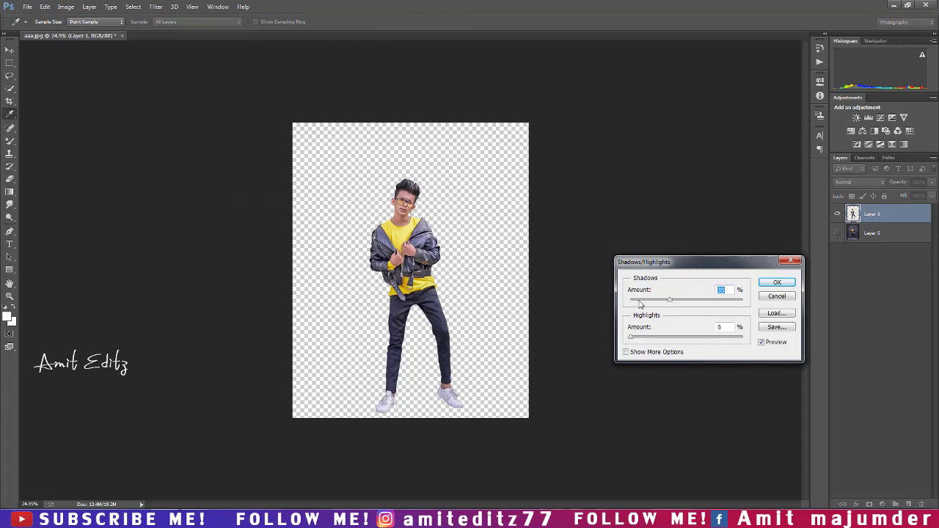
left_click_drag(640, 303, 647, 302)
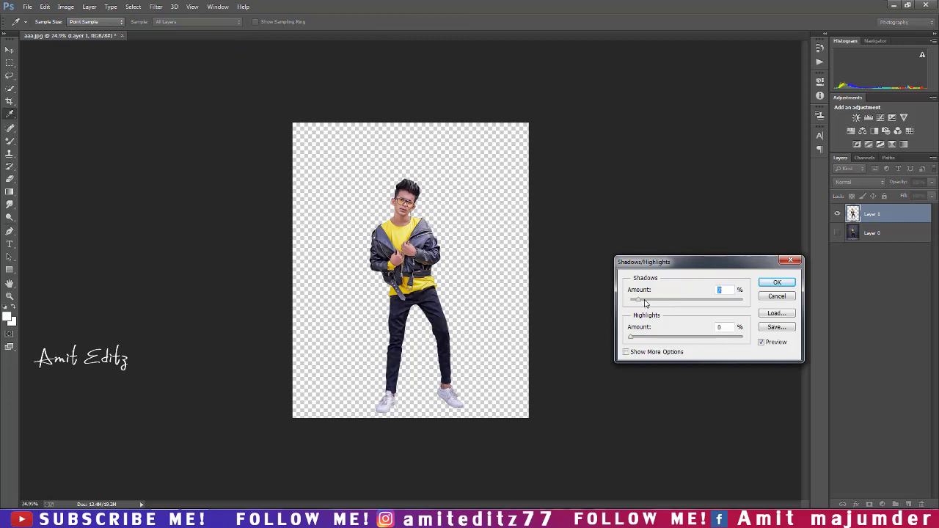
left_click(763, 286)
Bring the amiteditz.jpg wall photo into aaa.jpg as a new layer.
key("v")
left_click(27, 6)
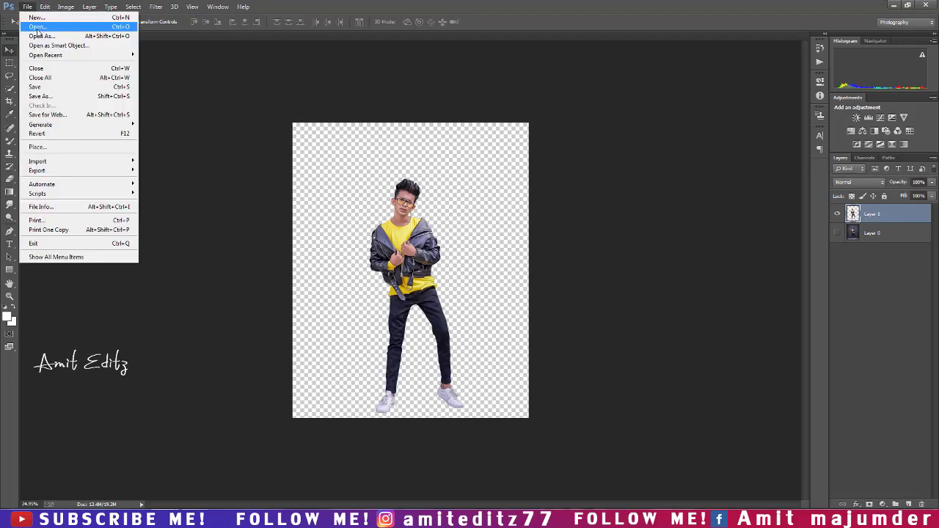
left_click(36, 27)
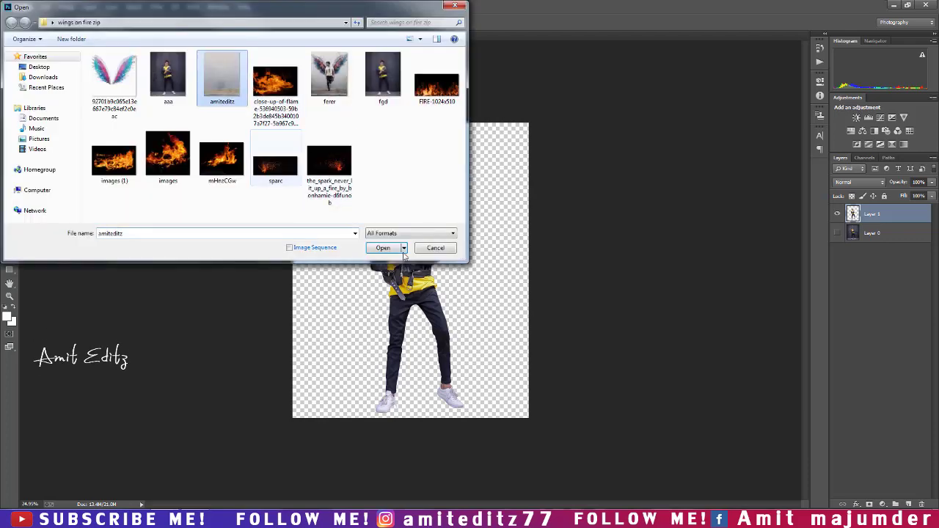
left_click(389, 248)
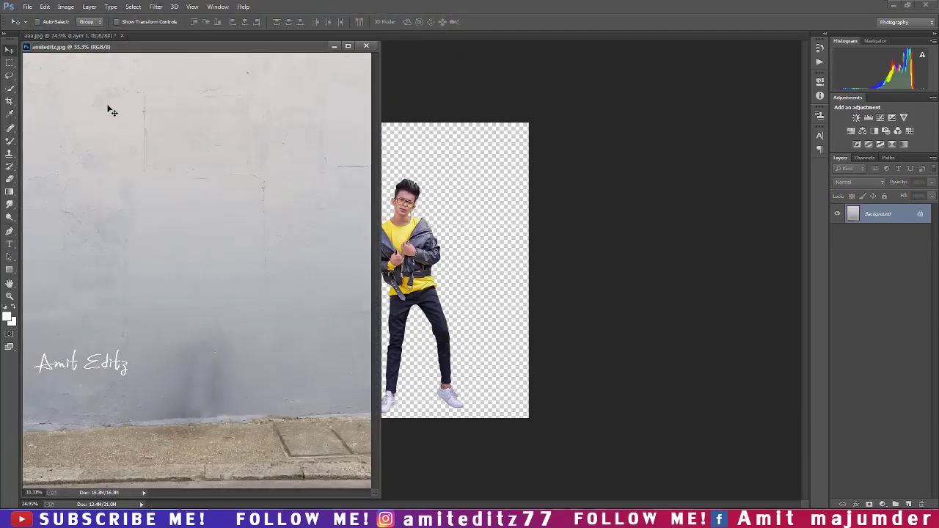
left_click_drag(126, 153, 468, 247)
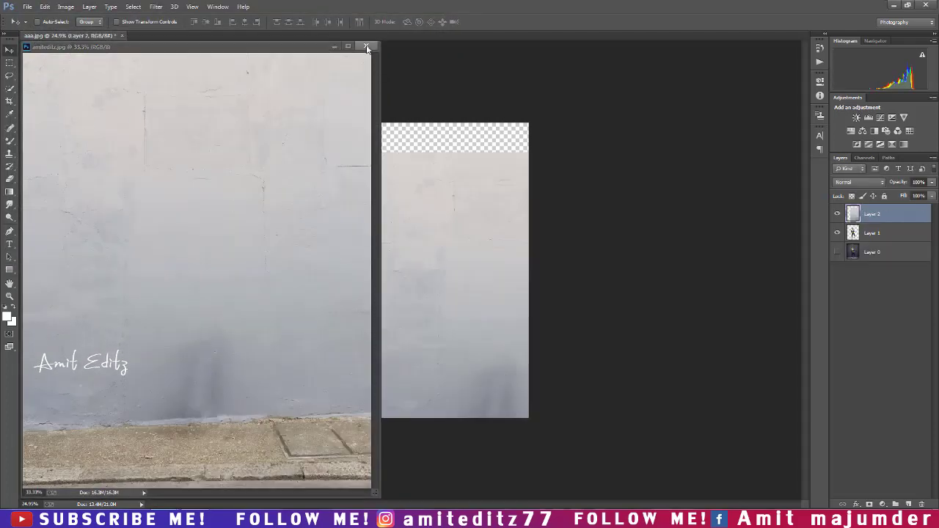
left_click(367, 47)
mouse_move(477, 281)
left_mouse_down()
mouse_move(388, 281)
mouse_move(386, 273)
left_mouse_up()
Scale the wall to about 94%, nudge it into place, and move it below the person.
key("ctrl+t")
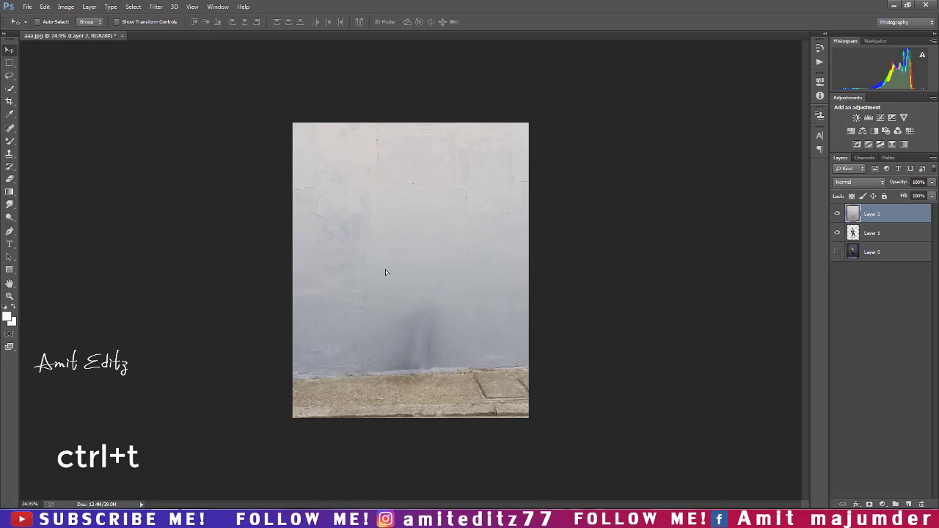
left_click_drag(546, 98, 538, 111)
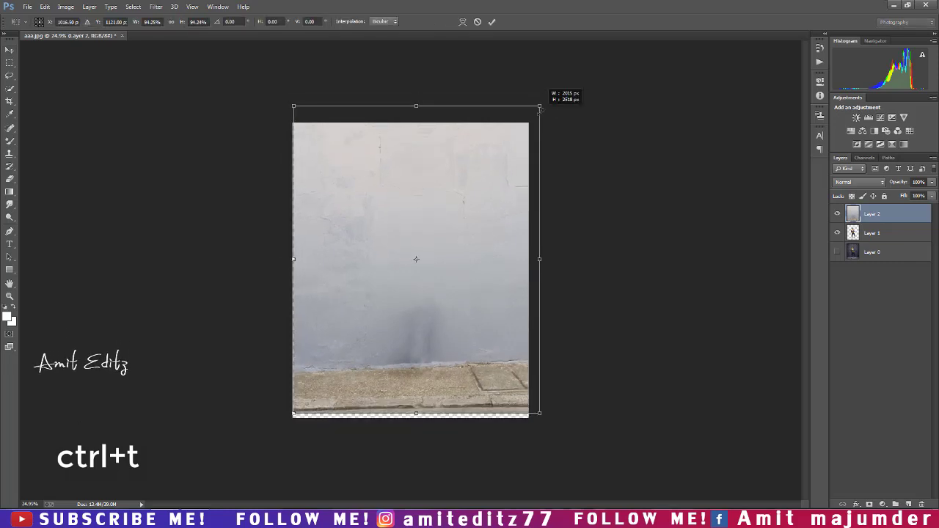
key("shift+Down")
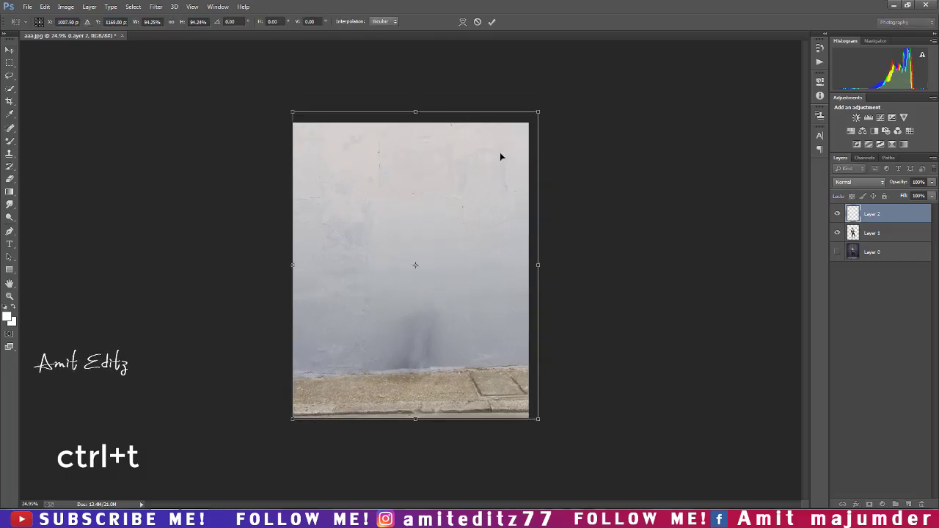
key("shift+Down")
key("Down")
key("Down")
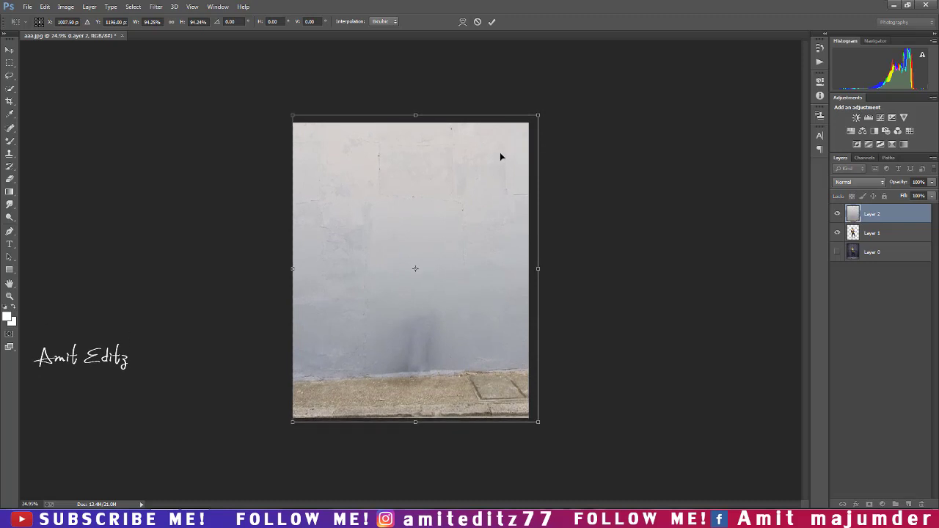
key("Left")
key("Left")
key("shift+Left")
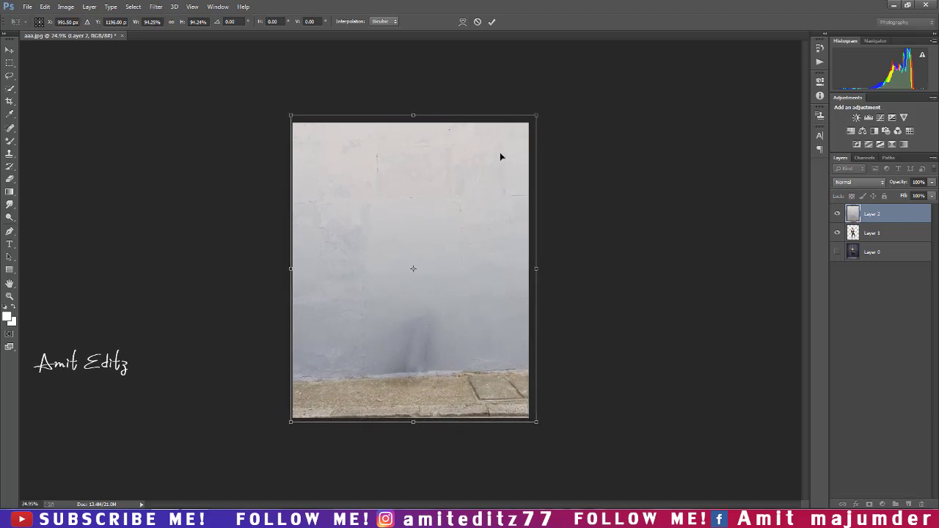
key("shift+Left")
key("shift+Left")
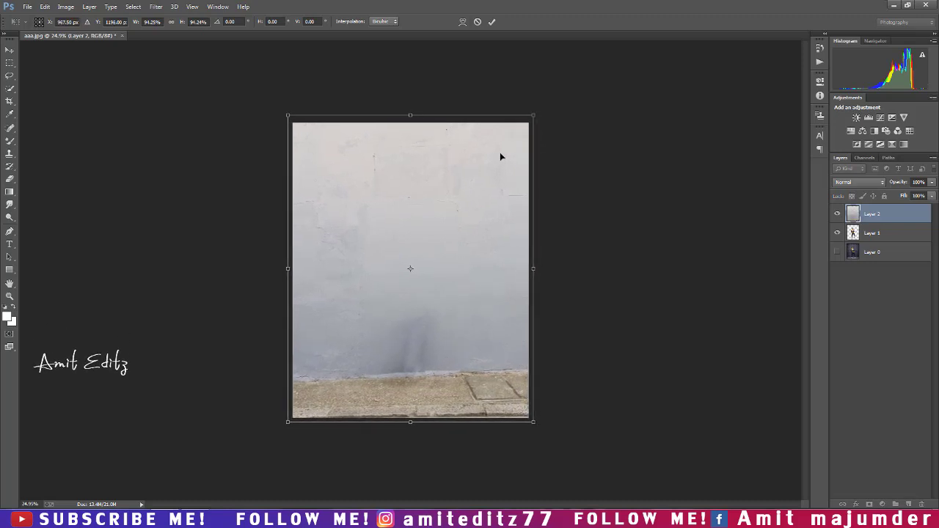
key("Return")
key("ctrl+0")
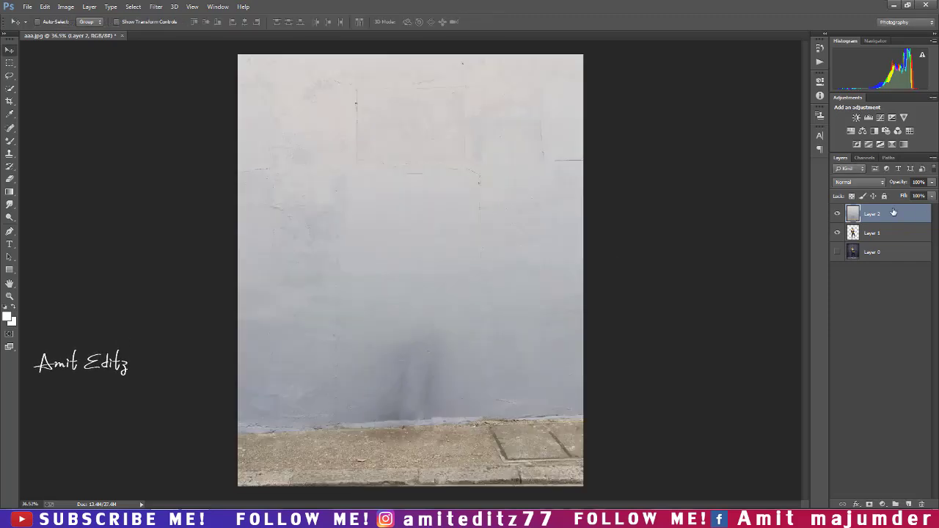
left_click_drag(893, 212, 891, 242)
Shrink Layer 1 to about 87% and nudge the person slightly right.
scroll(490, 304, "down", 2)
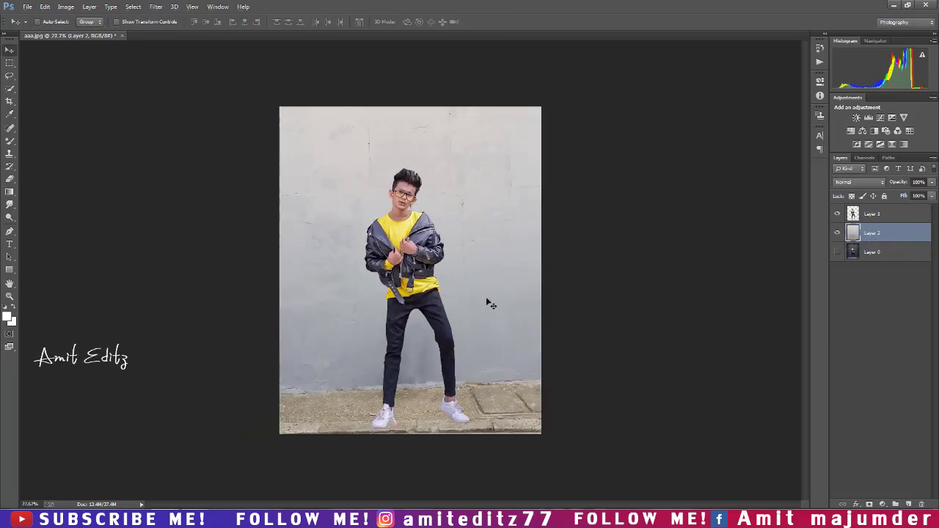
left_click(869, 214)
key("ctrl+t")
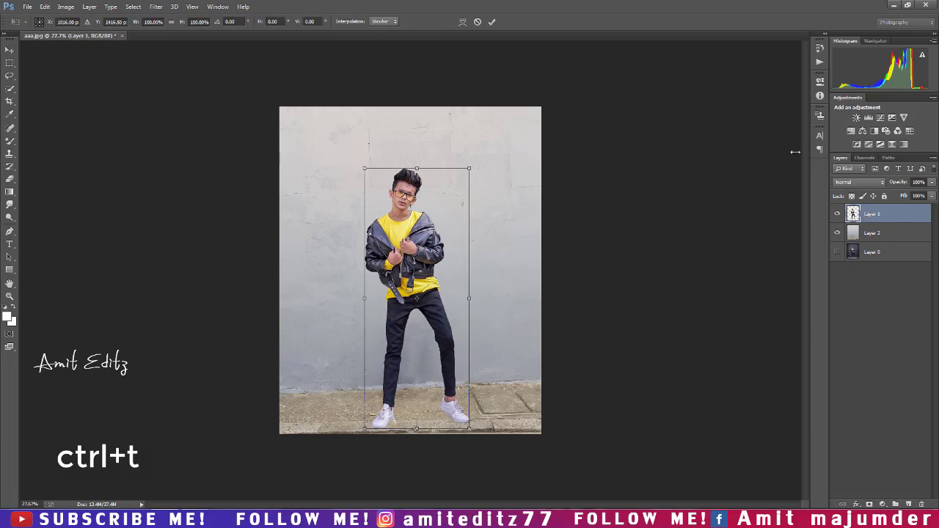
left_click_drag(471, 166, 460, 181)
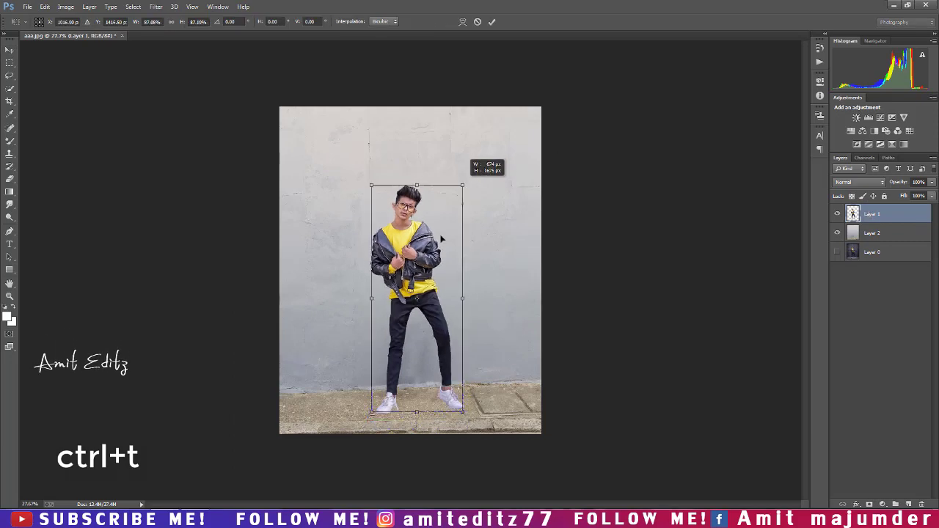
left_click_drag(442, 239, 440, 234)
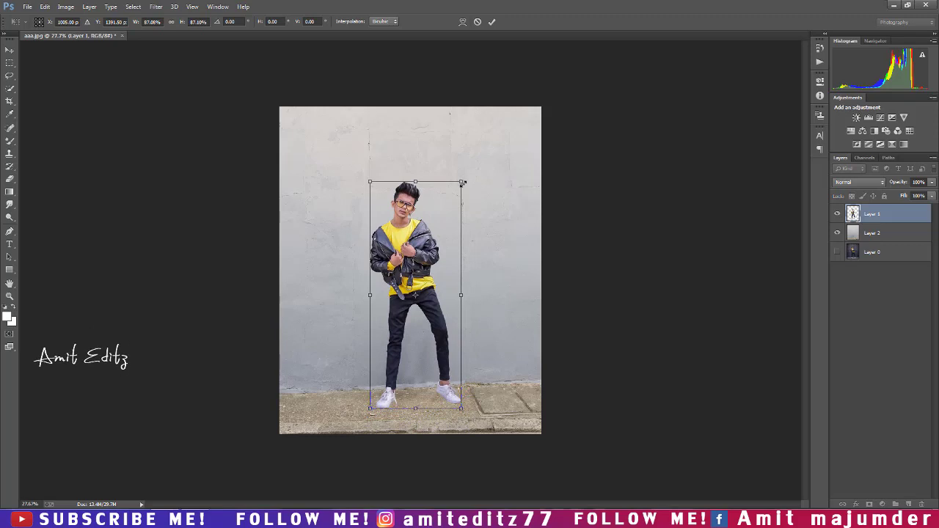
key("shift+Right")
key("Return")
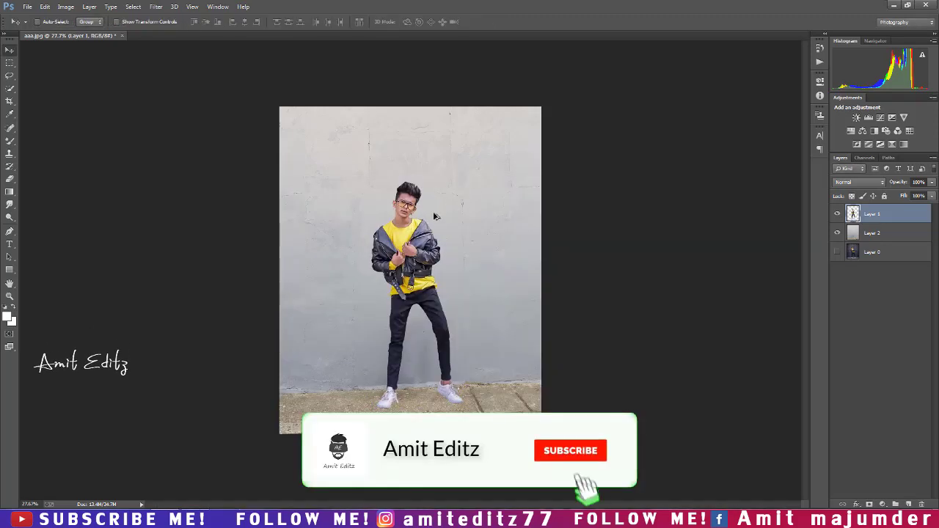
key("alt+bracketleft")
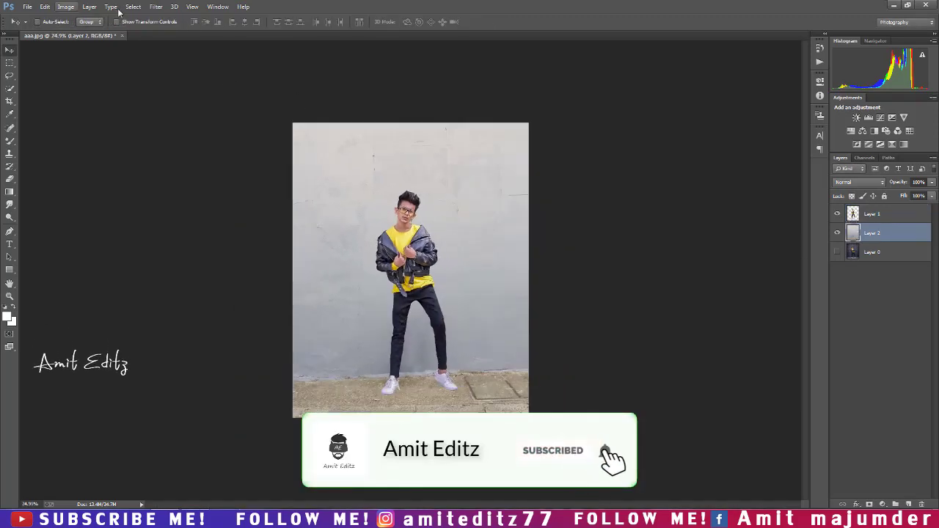
Apply Camera Raw to Layer 2: contrast +21, clarity +61, blacks +42, shadows lowered.
left_click(152, 9)
left_click(169, 63)
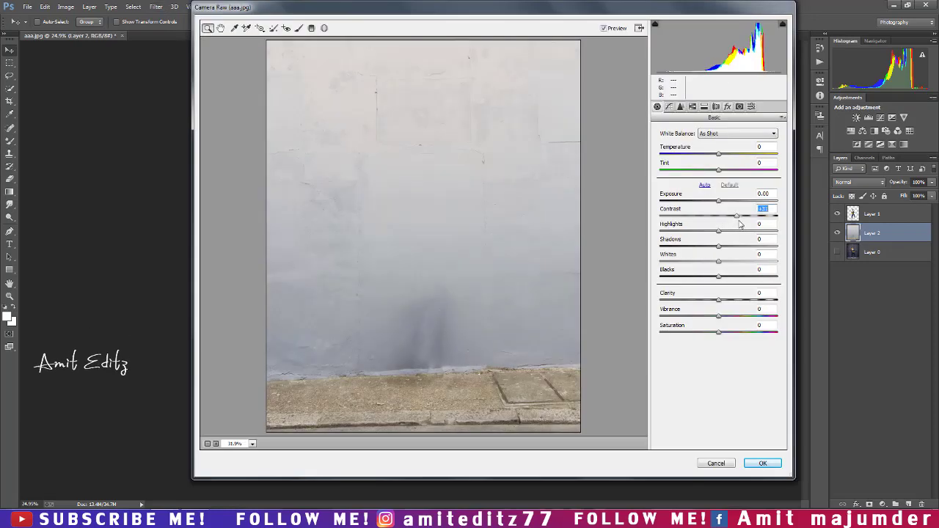
left_click_drag(755, 228, 730, 224)
left_click(723, 301)
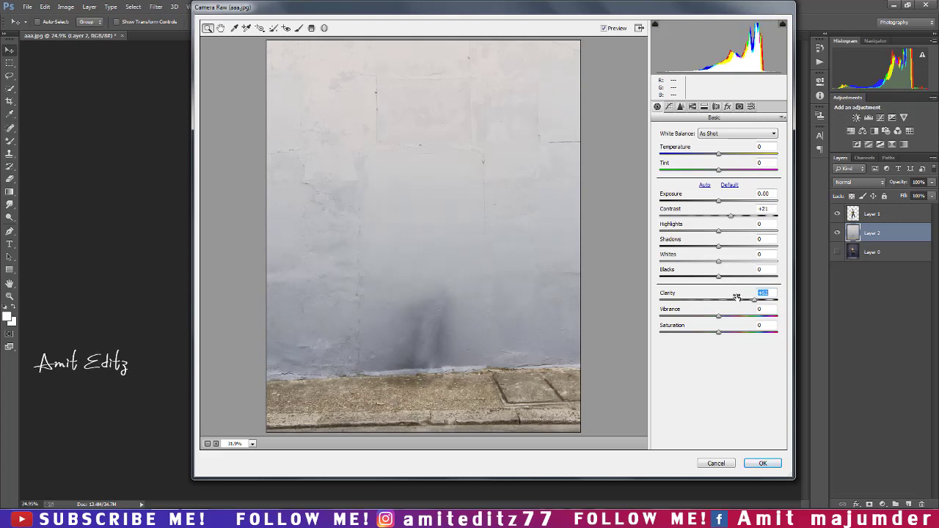
left_click_drag(718, 277, 694, 277)
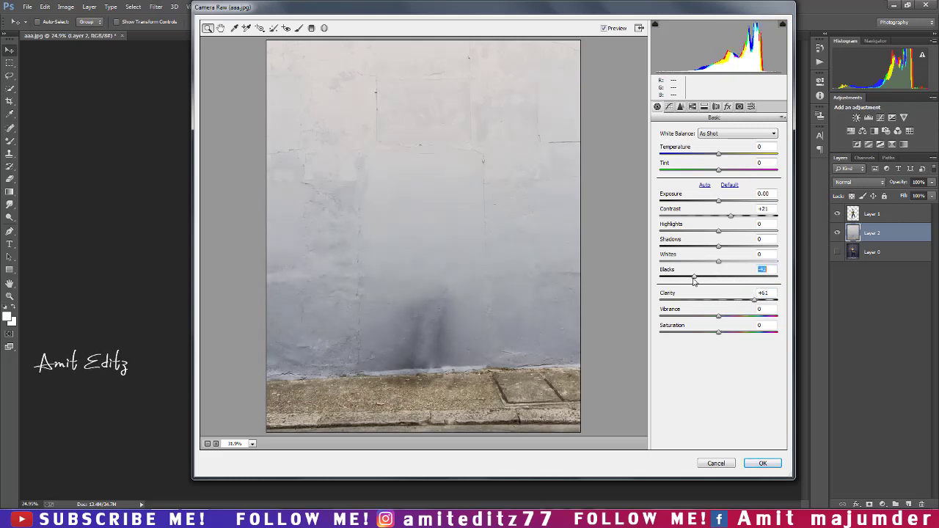
left_click_drag(718, 246, 694, 246)
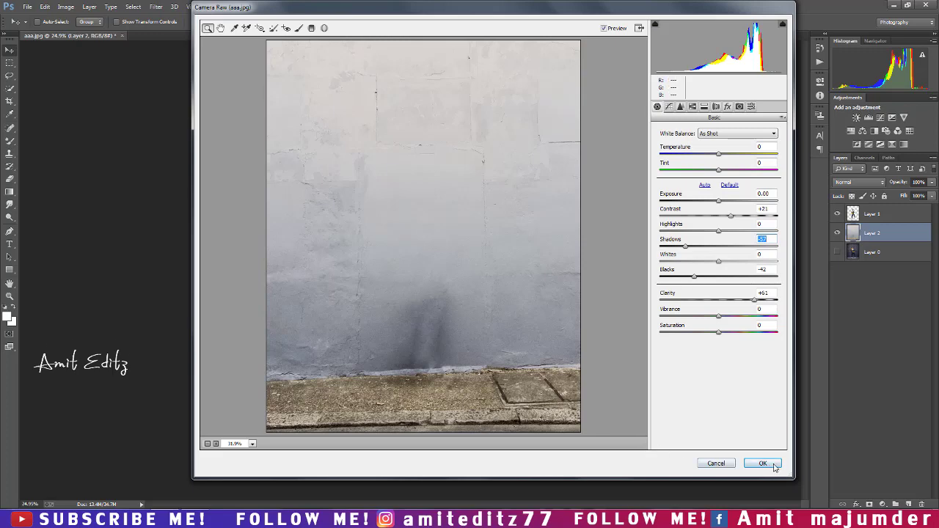
left_click(774, 466)
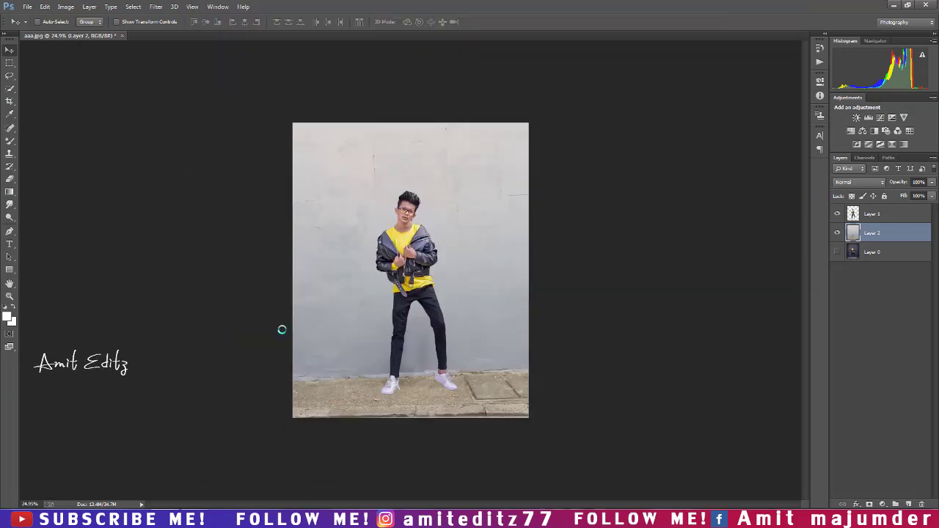
Move Layer 0 to the top of the stack and set it to Multiply.
key("ctrl+0")
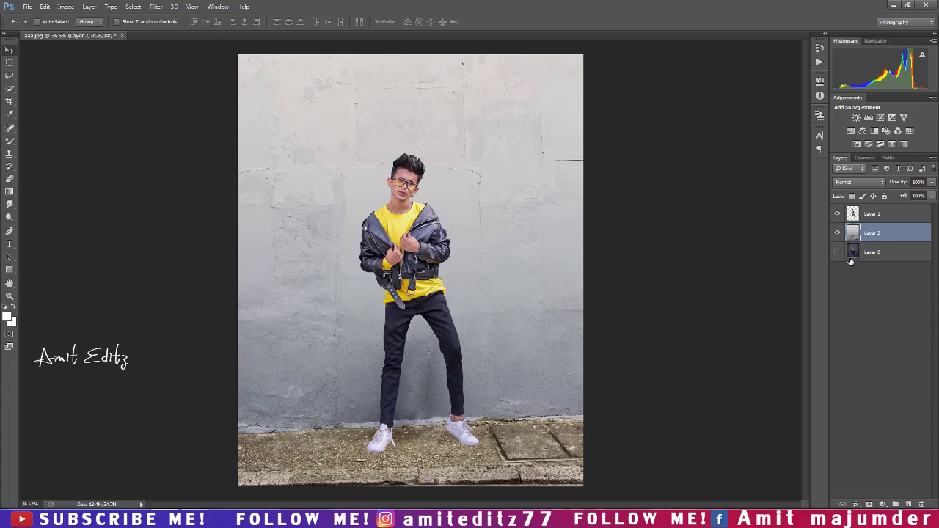
left_click(877, 232)
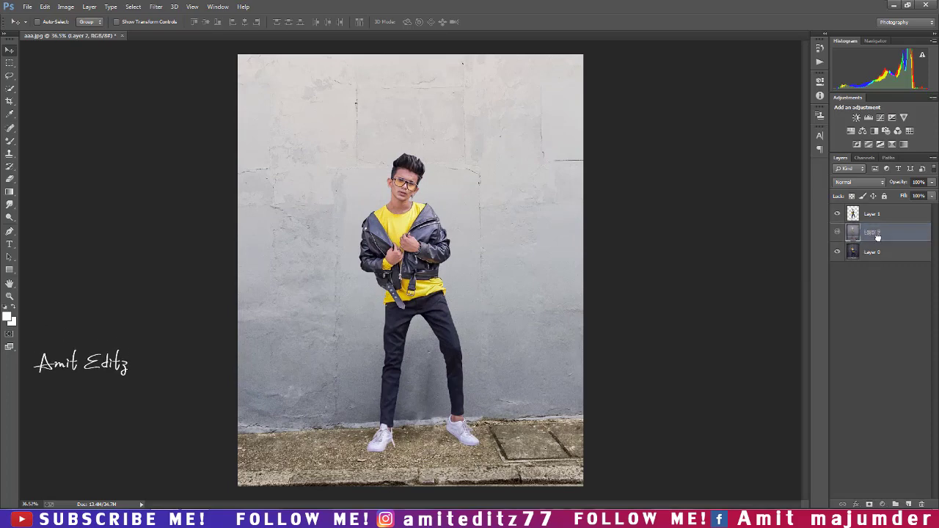
left_click_drag(873, 251, 875, 213)
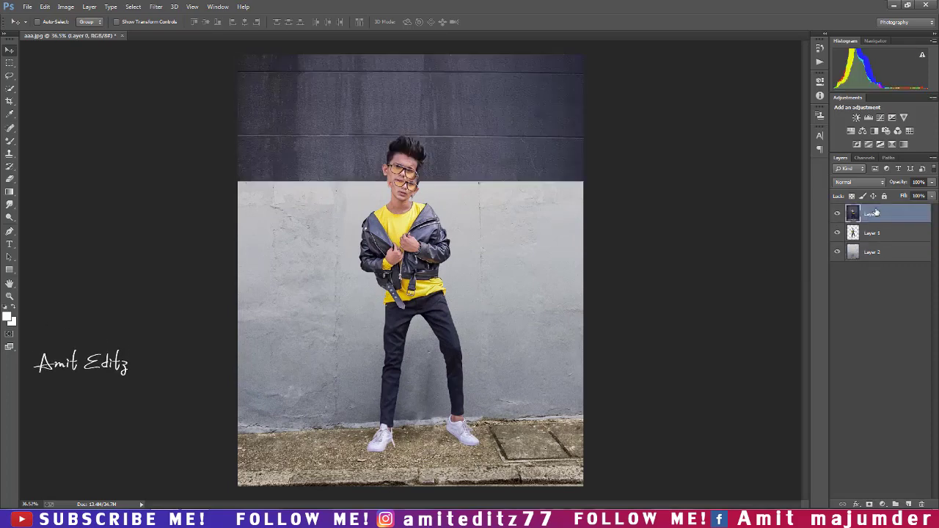
key("ctrl+minus")
key("shift+alt+m")
Scale Layer 0 down to about 90% and shift it lower over the wall.
key("ctrl+t")
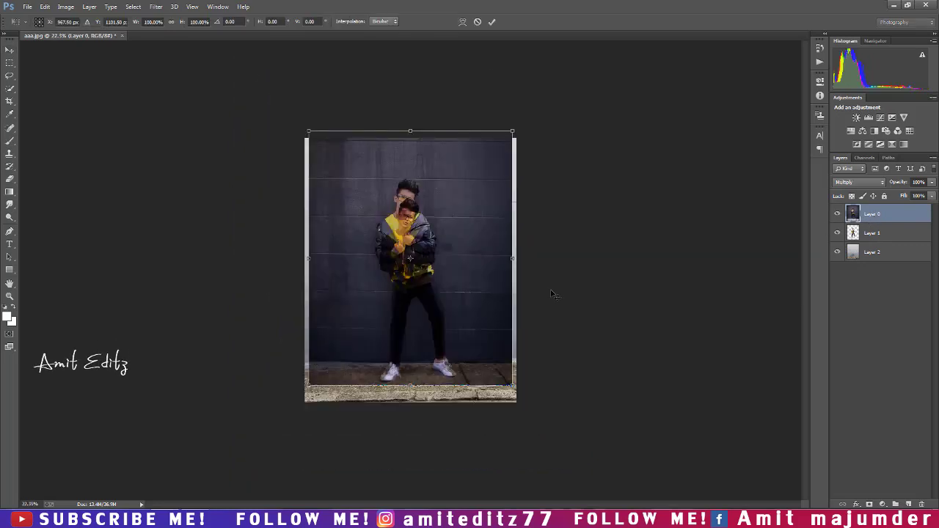
left_click_drag(512, 132, 498, 144)
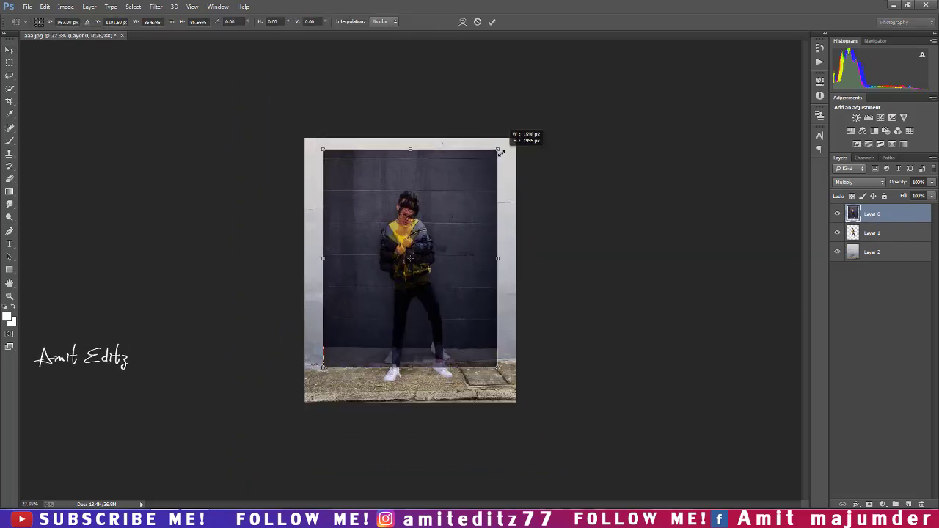
left_click_drag(444, 190, 446, 211)
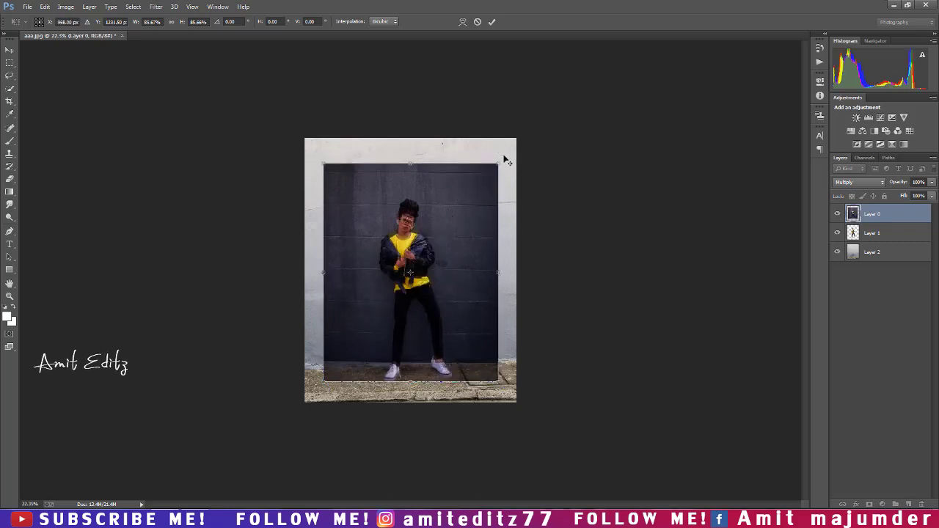
left_click_drag(497, 168, 467, 196)
left_click_drag(492, 168, 507, 159)
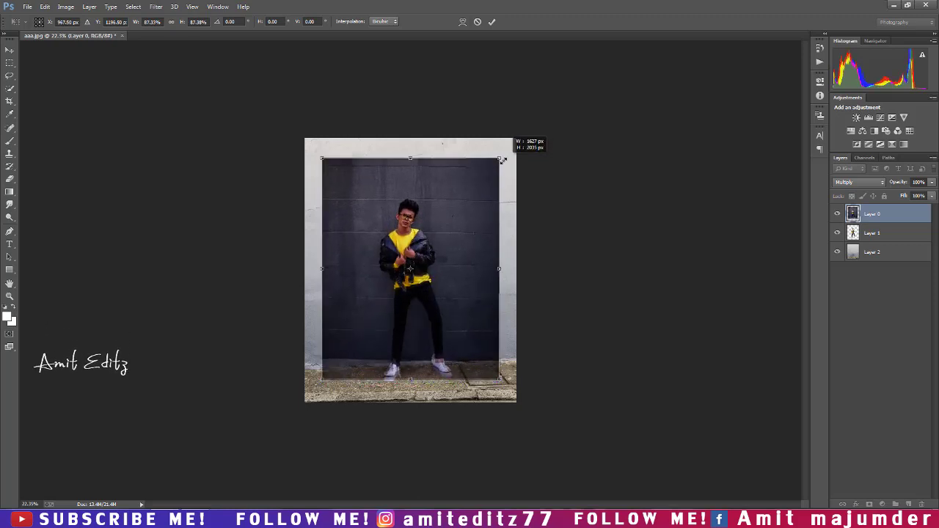
left_click_drag(507, 159, 508, 155)
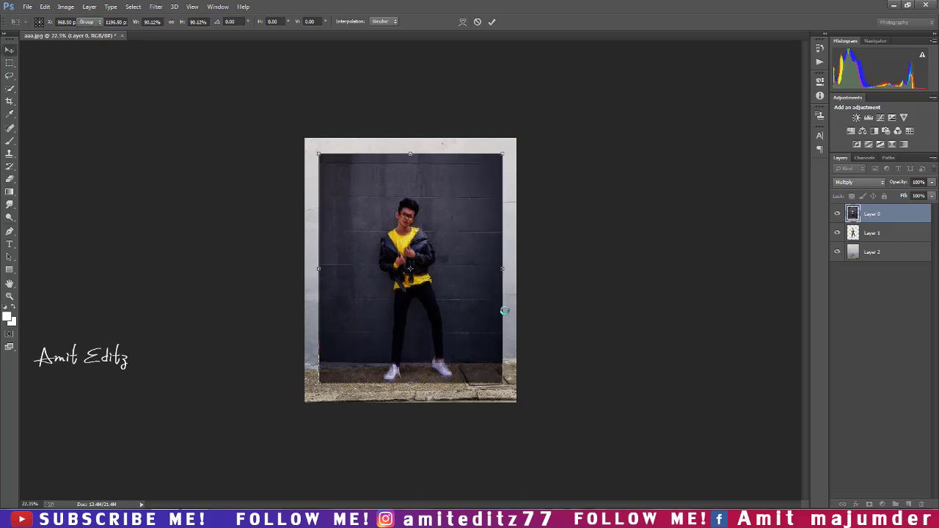
key("Return")
scroll(445, 363, "up", 5)
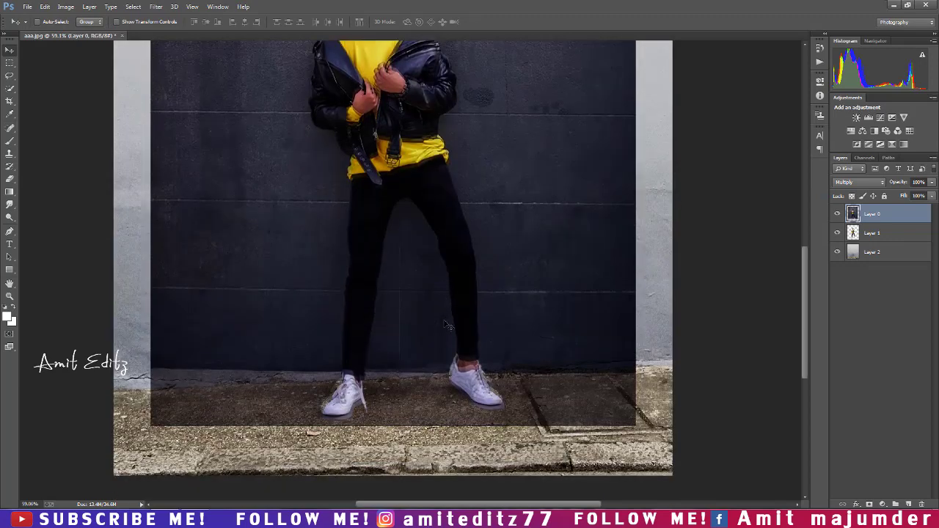
Nudge Layer 0 down, add a layer mask, and paint out the top of the dark wall.
left_click_drag(444, 321, 449, 325)
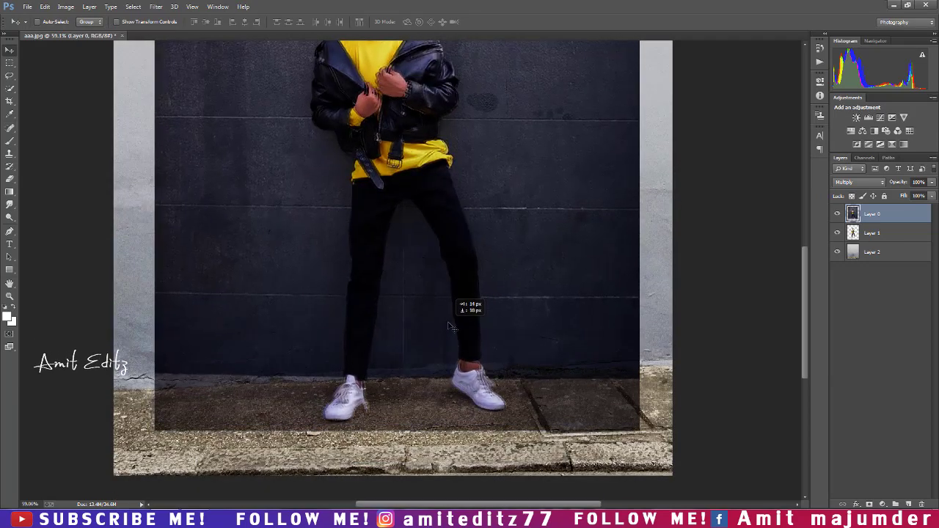
left_click(870, 504)
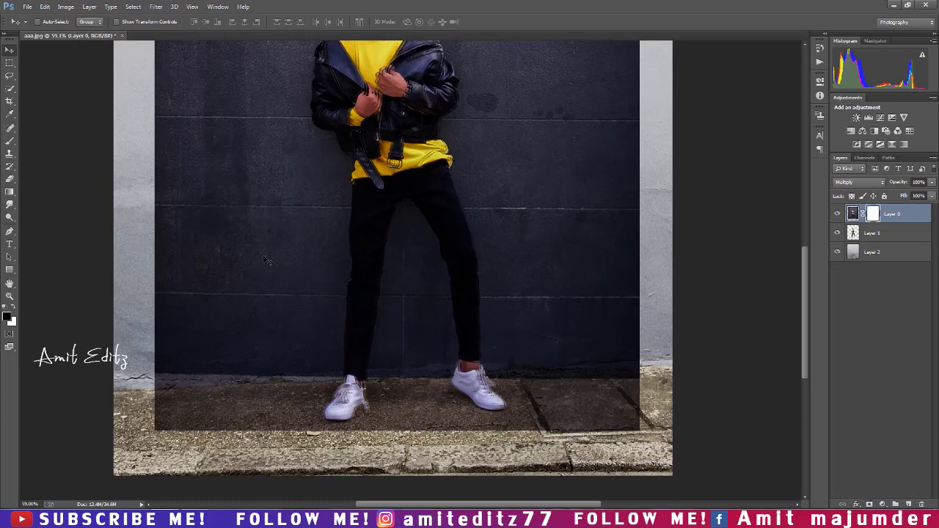
scroll(252, 256, "down", 4)
left_click(11, 143)
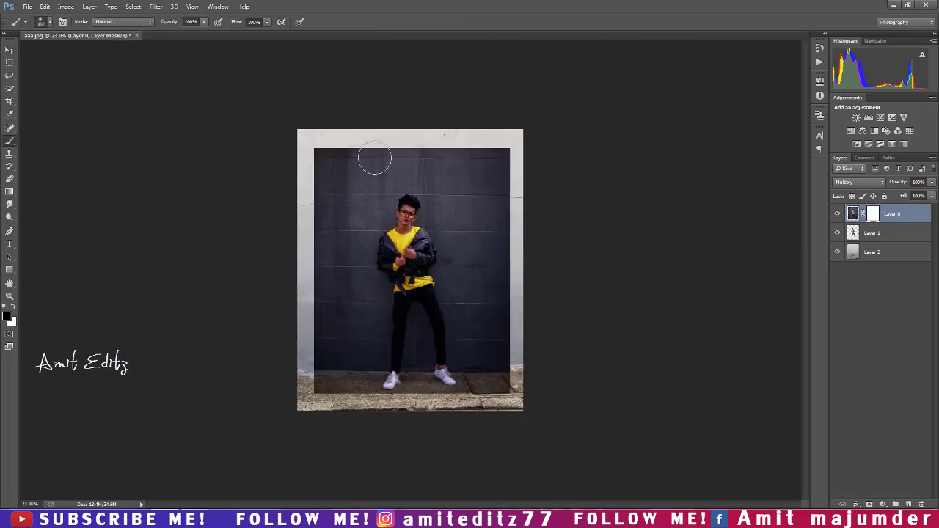
left_click_drag(366, 151, 506, 157)
left_click_drag(235, 195, 300, 153)
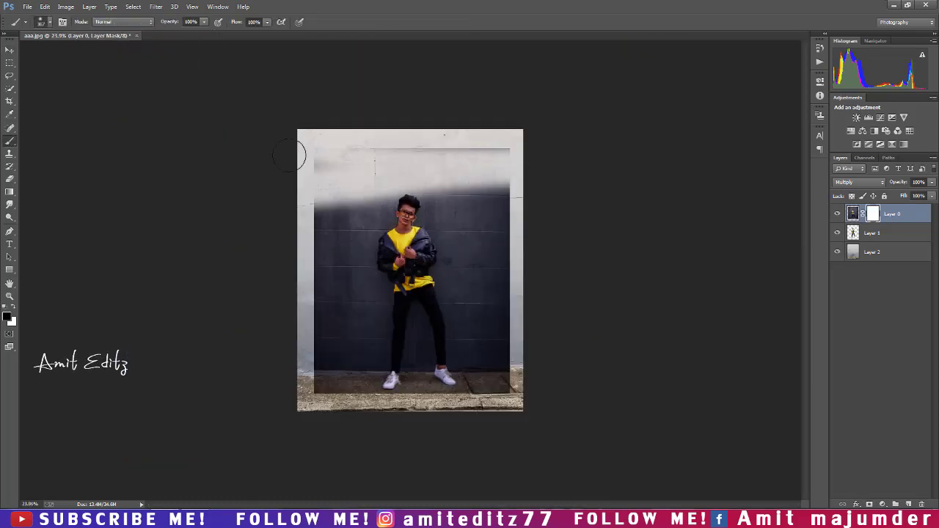
With a larger brush, mask the rest of the dark wall and soften the floor shadow by the feet.
key("bracketright")
key("bracketright")
mouse_move(374, 187)
left_mouse_down()
mouse_move(565, 210)
mouse_move(242, 209)
mouse_move(503, 231)
mouse_move(473, 278)
mouse_move(536, 311)
mouse_move(289, 325)
mouse_move(496, 330)
mouse_move(503, 363)
mouse_move(528, 366)
left_mouse_up()
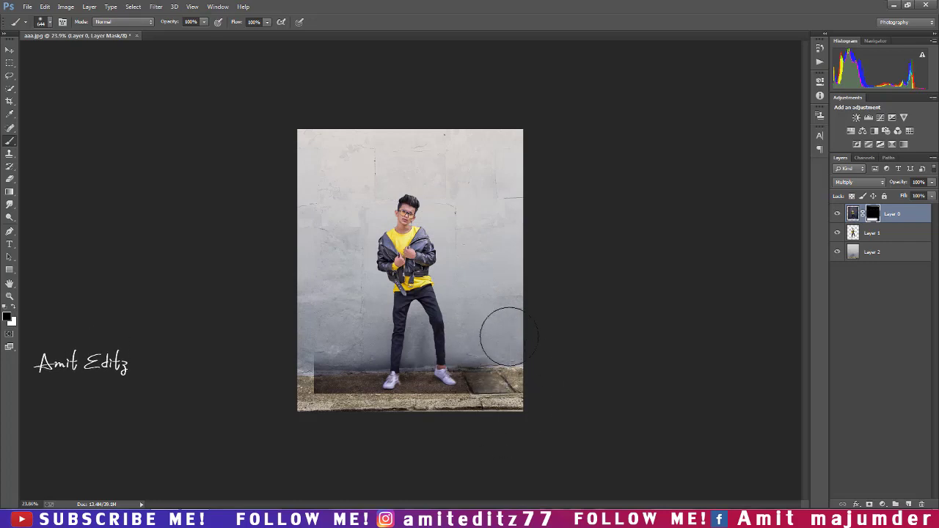
key("ctrl+0")
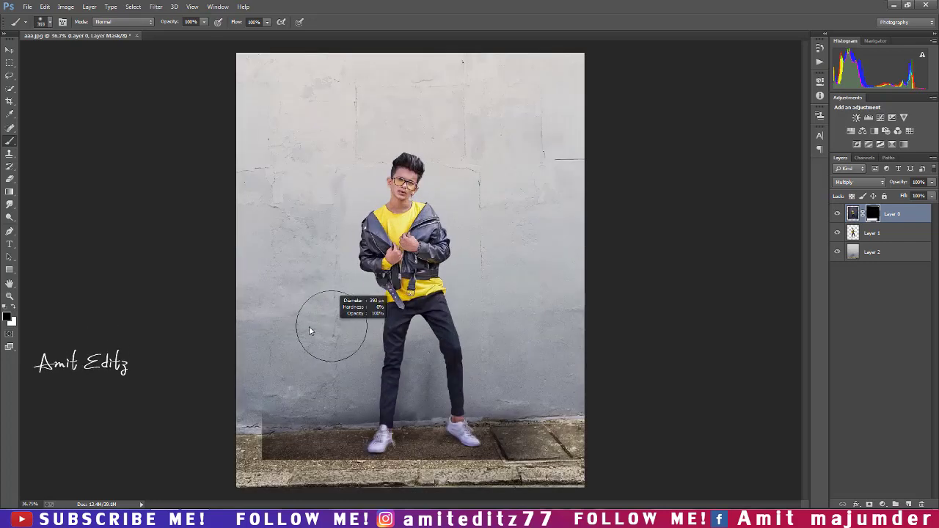
left_click_drag(274, 432, 268, 446)
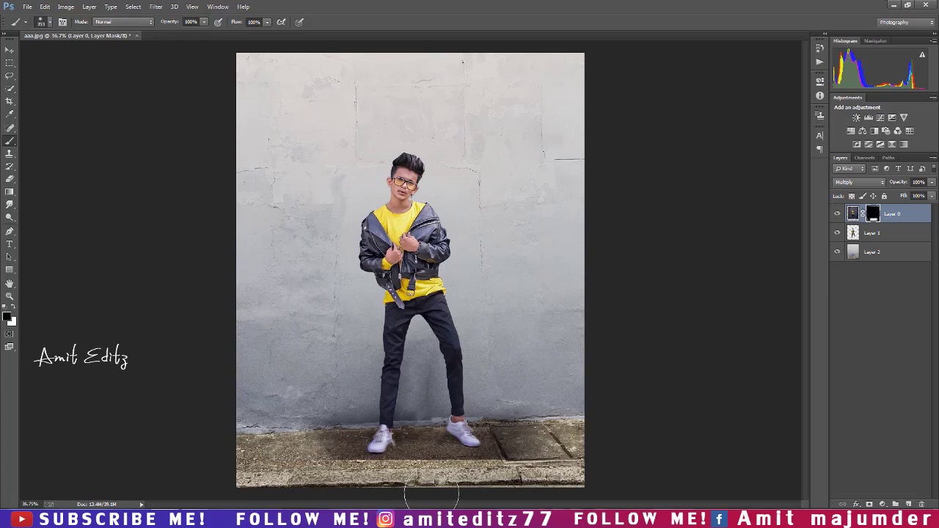
left_click_drag(326, 429, 343, 442)
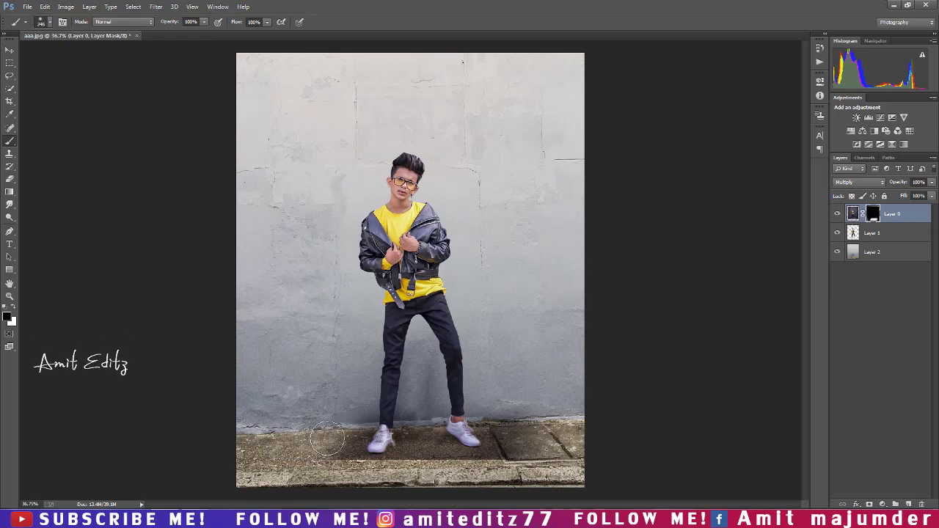
left_click_drag(440, 472, 485, 473)
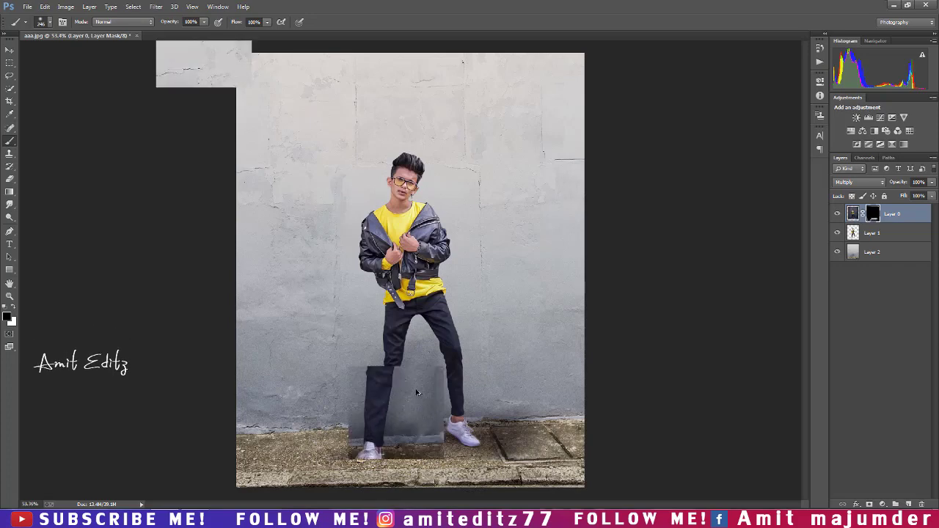
scroll(389, 411, "up", 3)
scroll(374, 371, "down", 3)
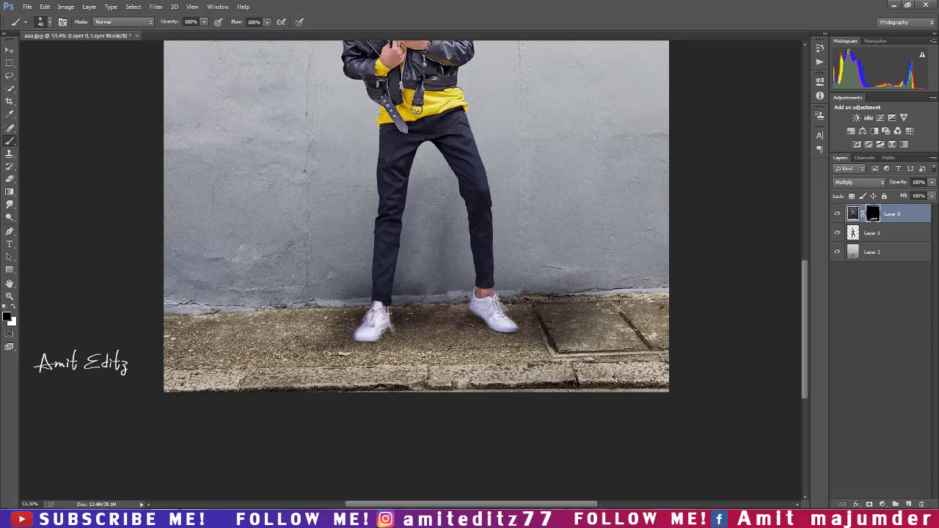
scroll(429, 315, "down", 3)
scroll(429, 316, "up", 2)
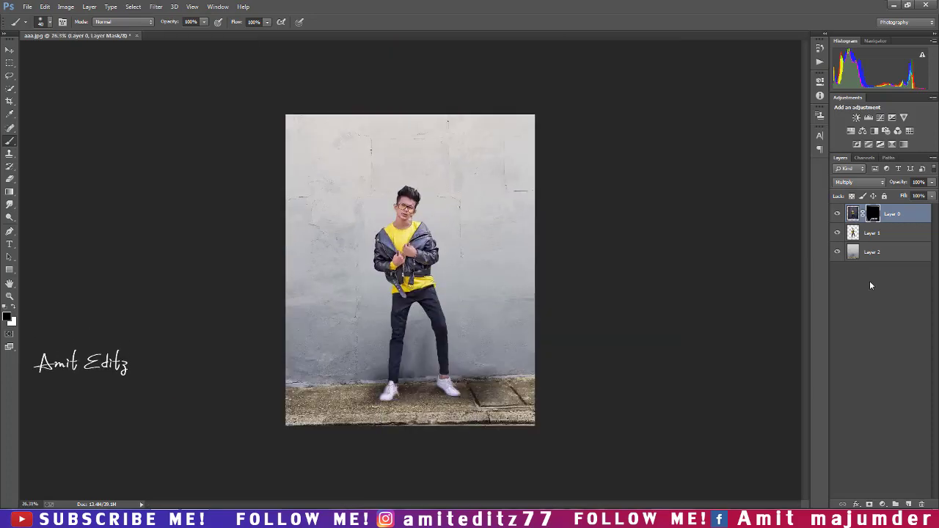
Apply Layer 0's mask permanently and raise its Hue/Saturation Lightness to +19.
right_click(873, 219)
left_click(864, 251)
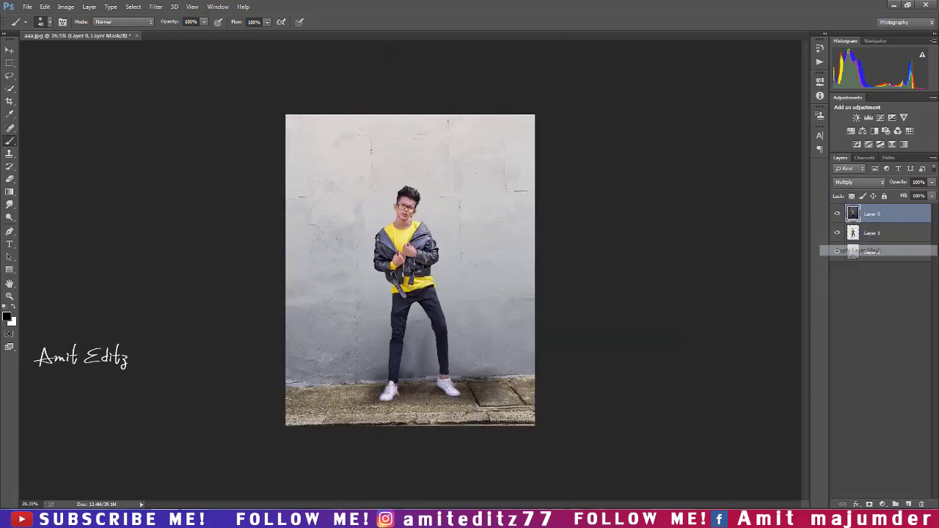
left_click(66, 7)
left_click(195, 98)
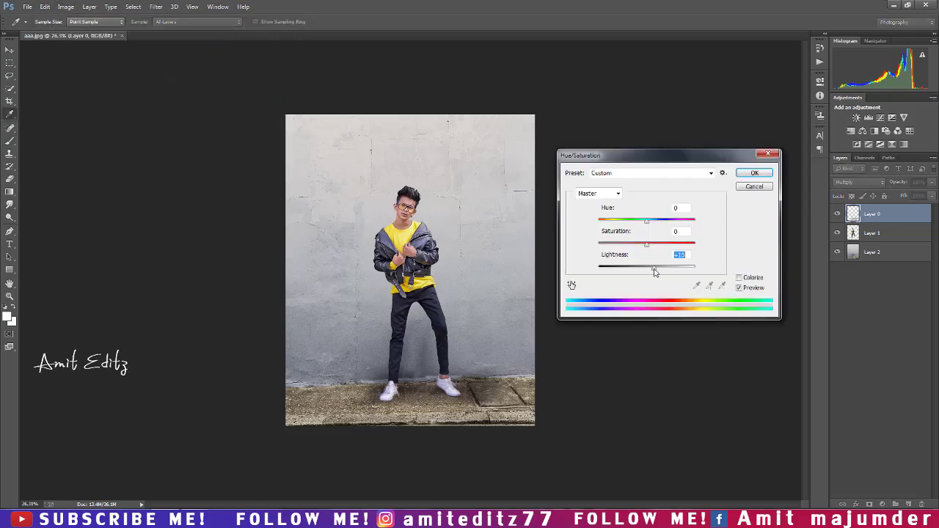
left_click_drag(656, 270, 661, 272)
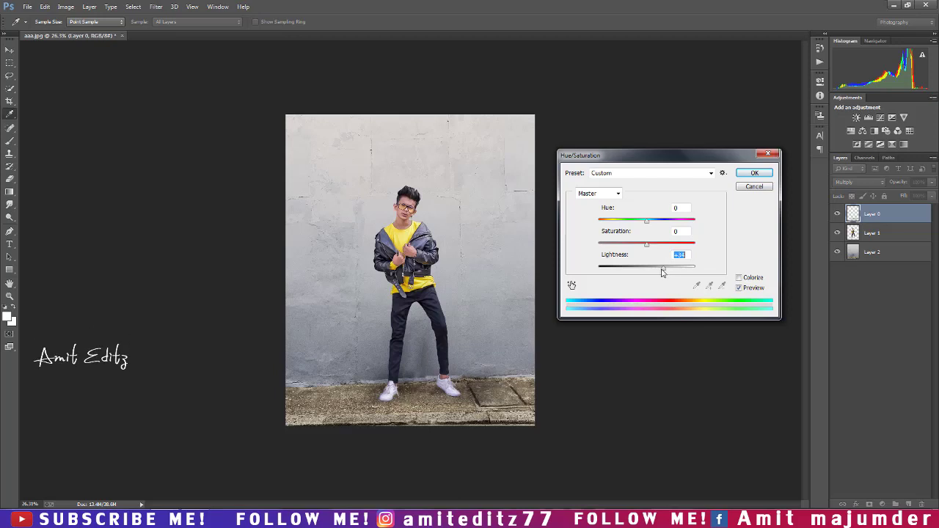
left_click(753, 173)
key("b")
scroll(412, 211, "up", 3)
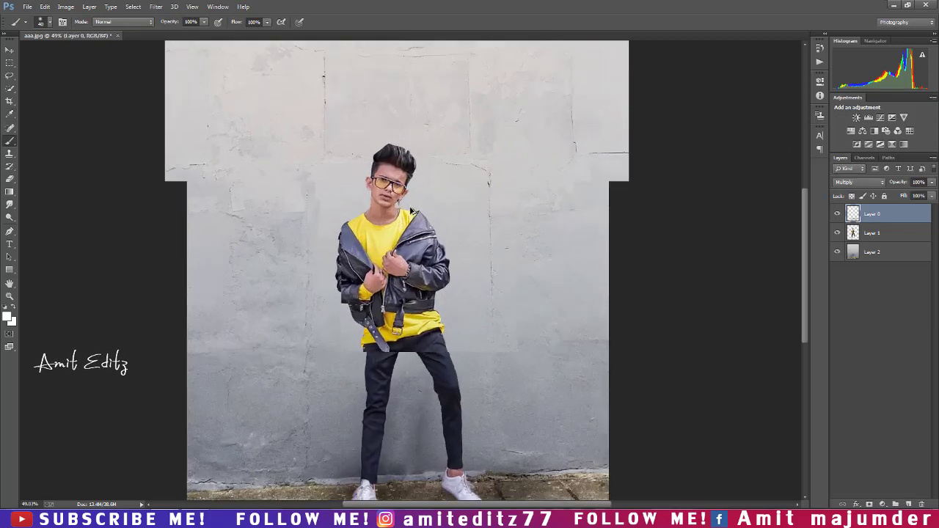
Set up the Smudge tool with a larger brush preset and target Layer 1.
scroll(352, 184, "down", 2)
scroll(371, 174, "up", 2)
scroll(411, 169, "up", 2)
scroll(490, 146, "up", 1)
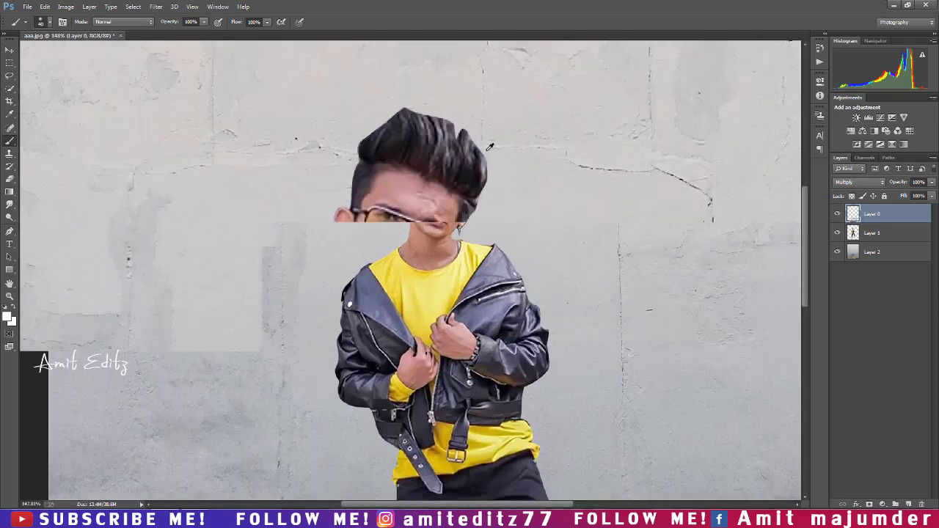
scroll(439, 132, "up", 1)
key("r")
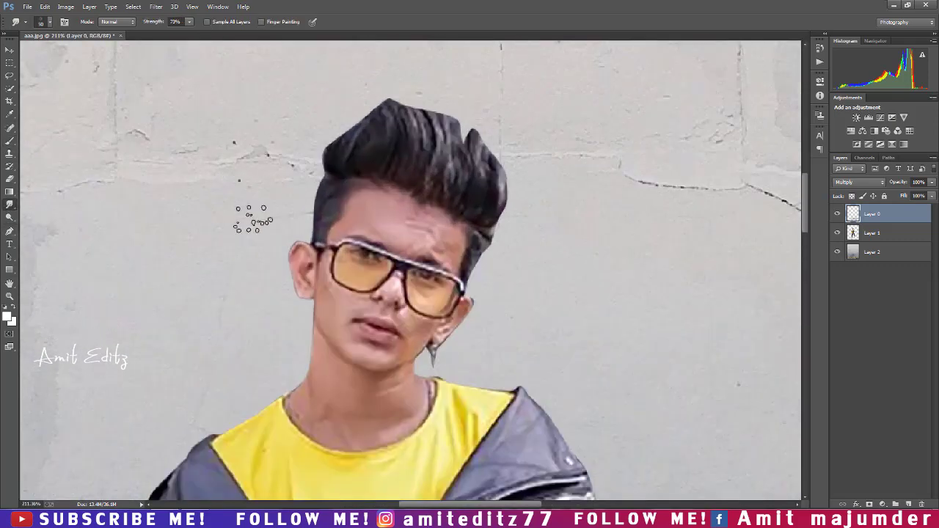
right_click(252, 218)
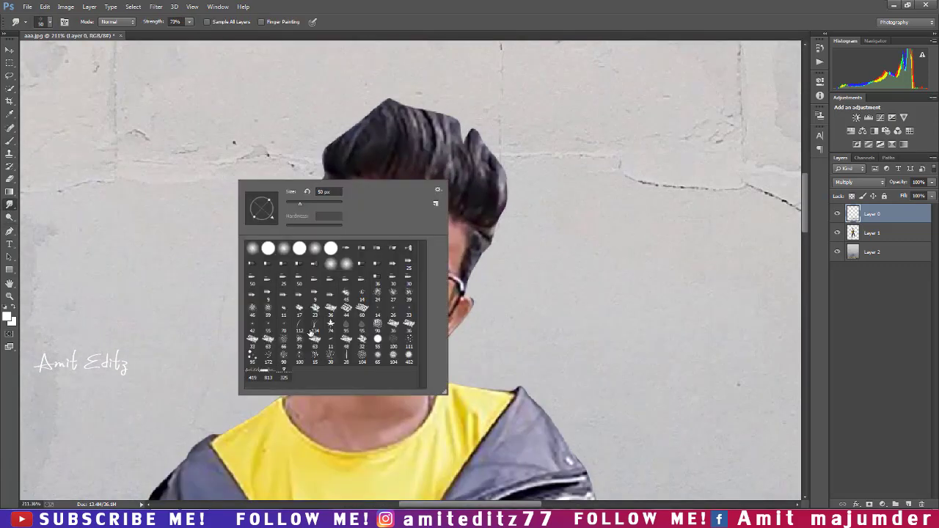
left_click(269, 357)
key("Escape")
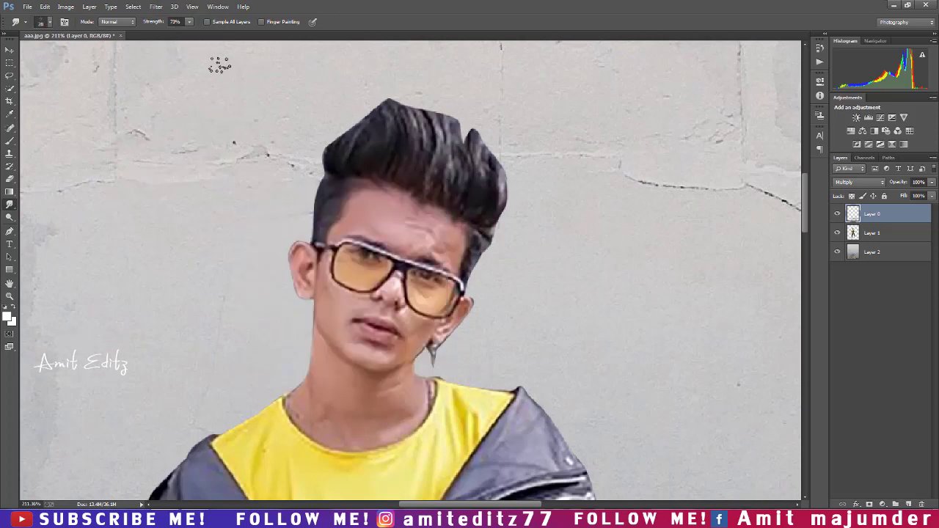
type("65")
left_click(864, 233)
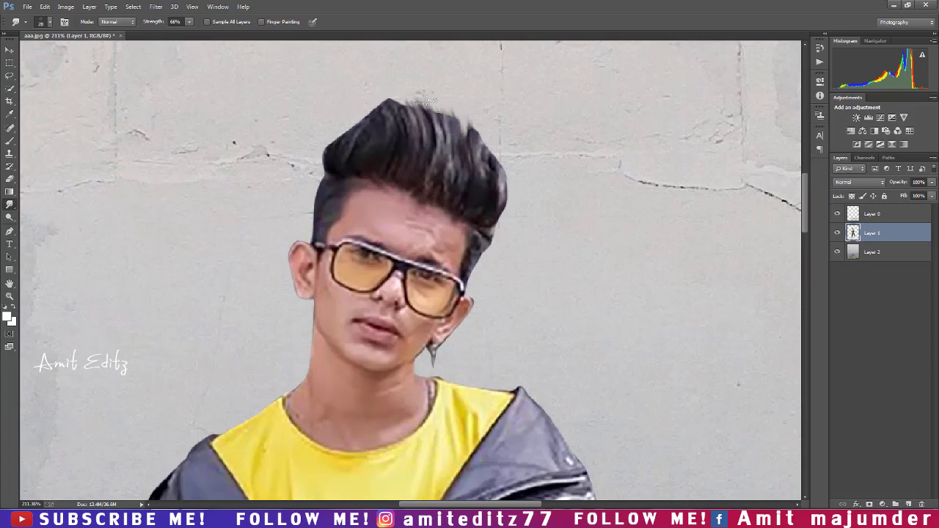
Smudge the hair's upper-left, top and right-side spikes upward into the wall at 80% strength.
left_click_drag(340, 162, 362, 113)
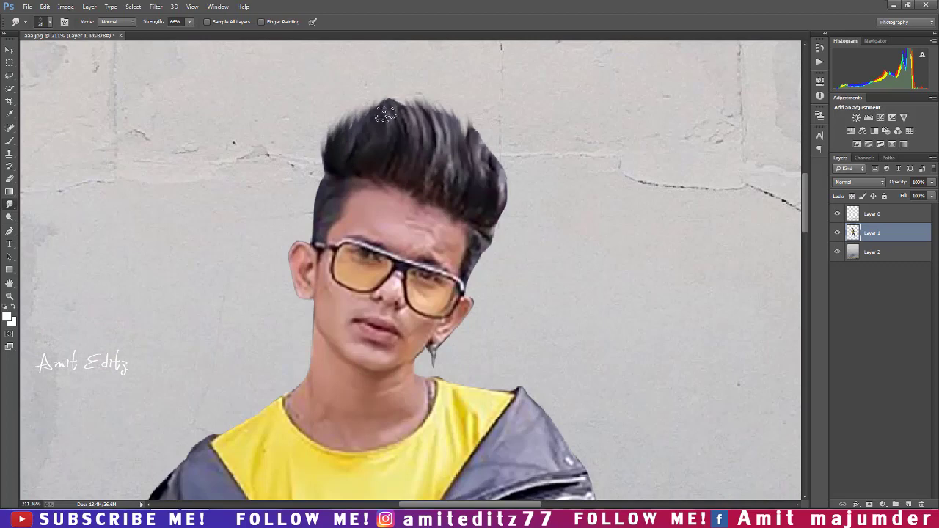
left_click_drag(387, 114, 394, 117)
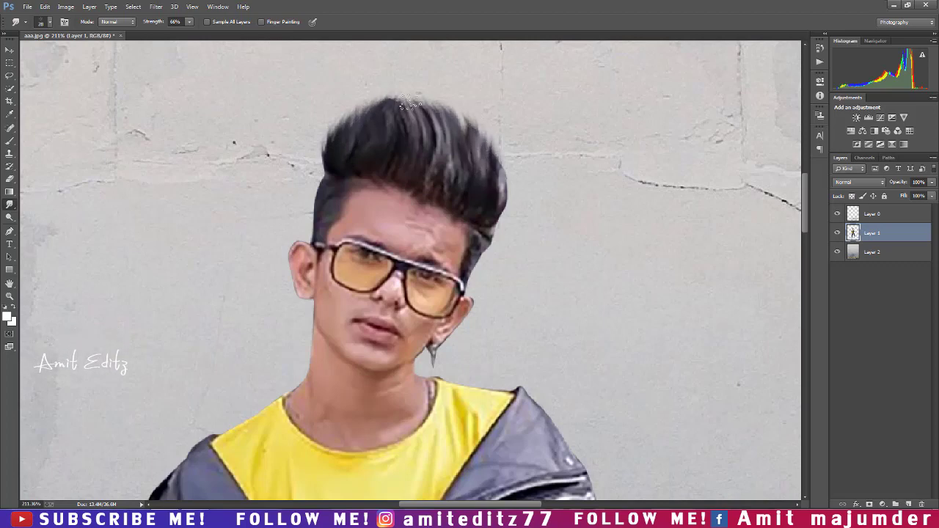
left_click(176, 21)
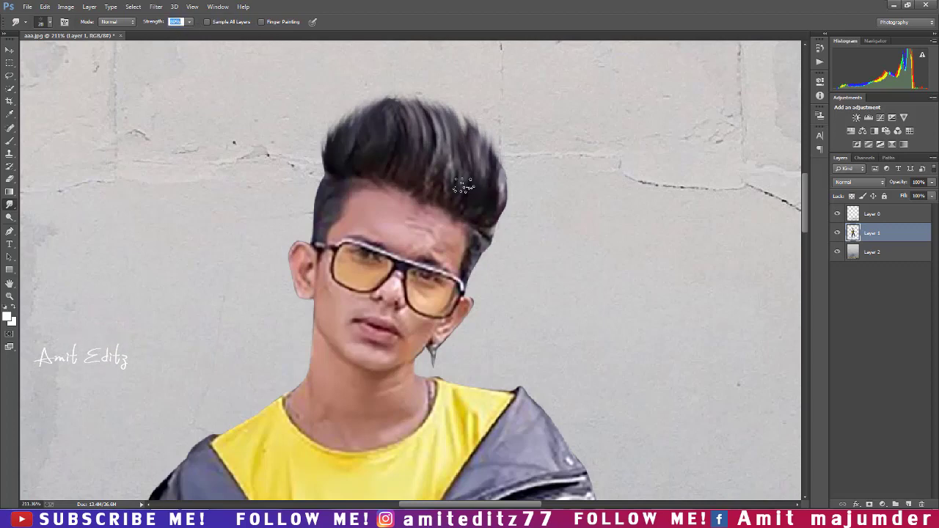
left_click_drag(501, 196, 470, 104)
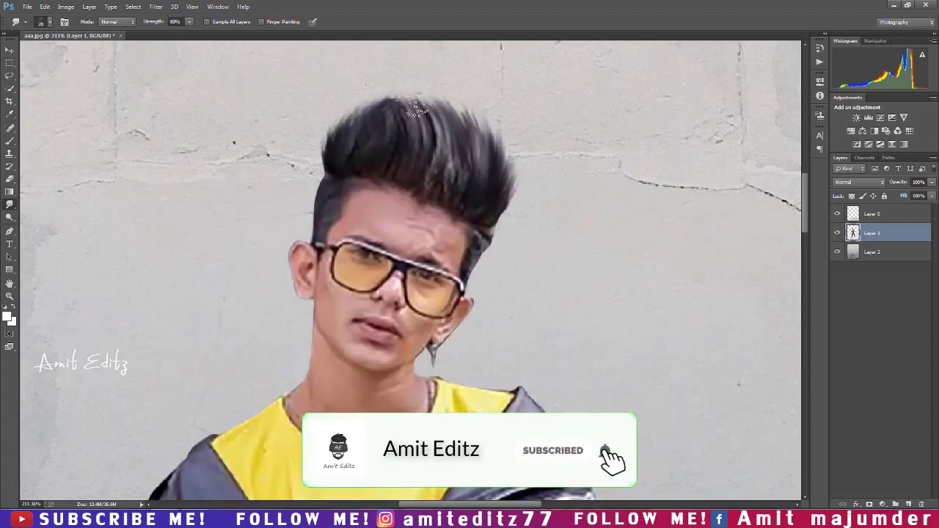
left_click_drag(407, 127, 400, 93)
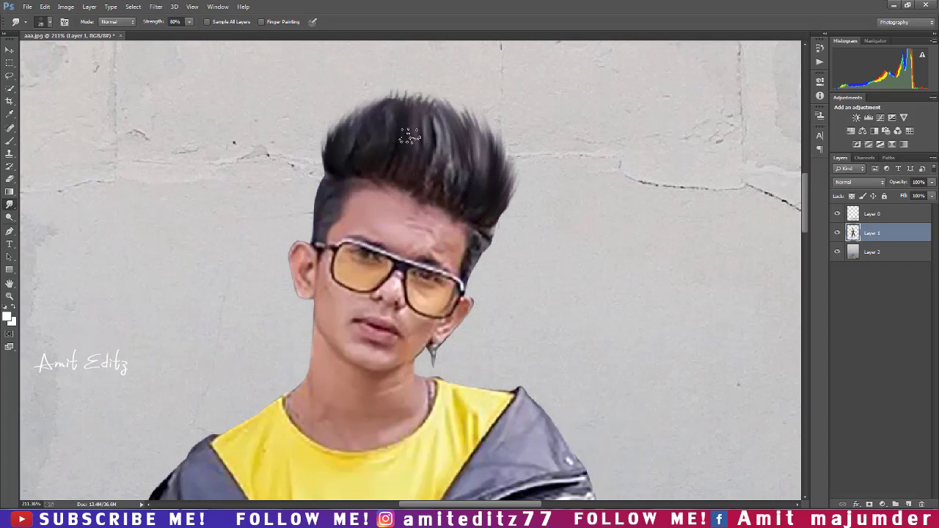
scroll(411, 161, "down", 1)
scroll(472, 195, "down", 1)
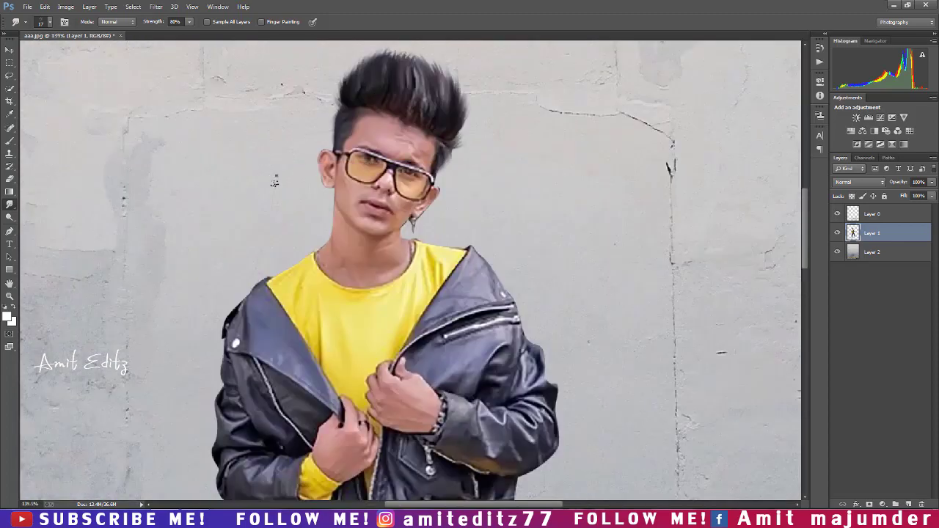
Choose a larger Smudge brush preset, pan to the jacket and hands, then fit the whole photo.
right_click(275, 182)
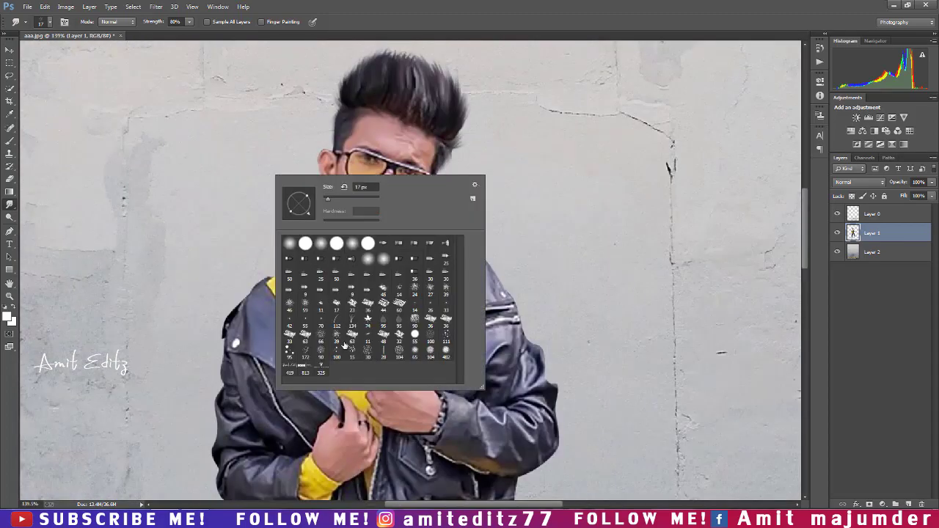
left_click(447, 356)
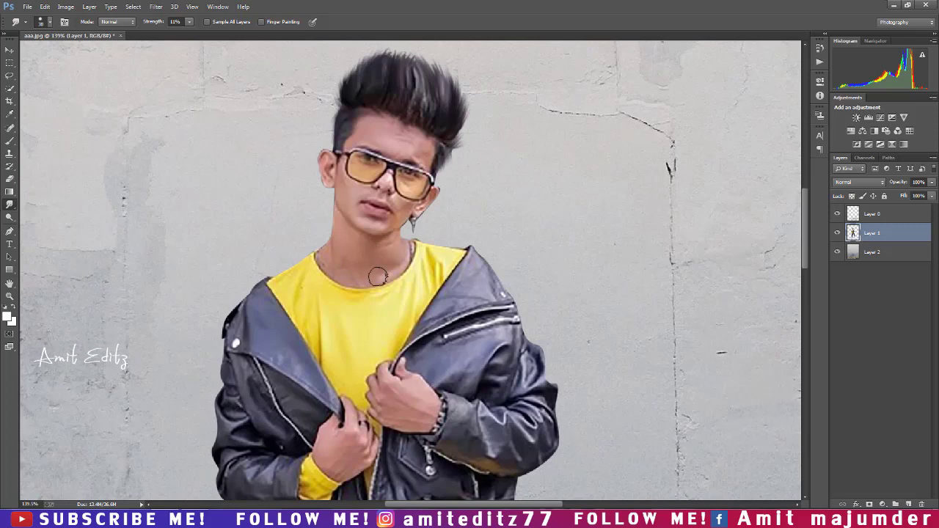
left_click_drag(375, 166, 370, 38)
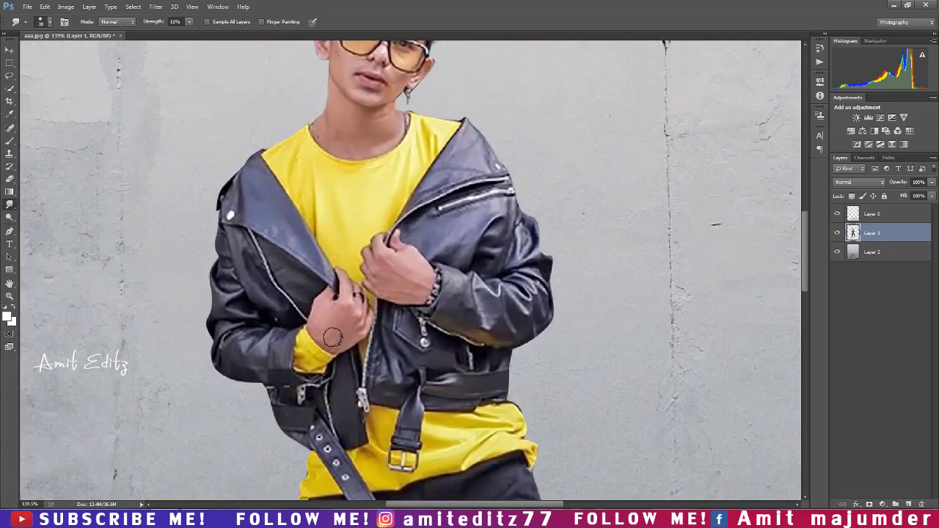
key("ctrl+0")
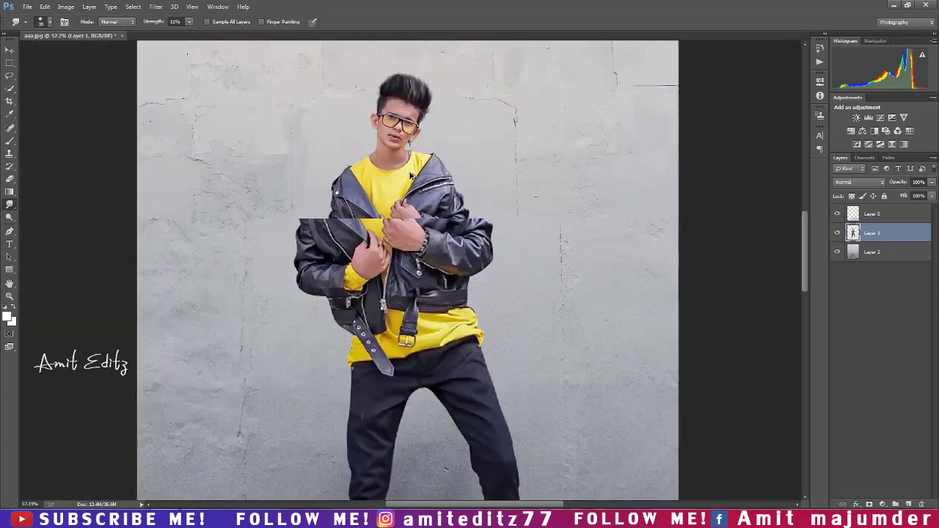
scroll(412, 176, "down", 1)
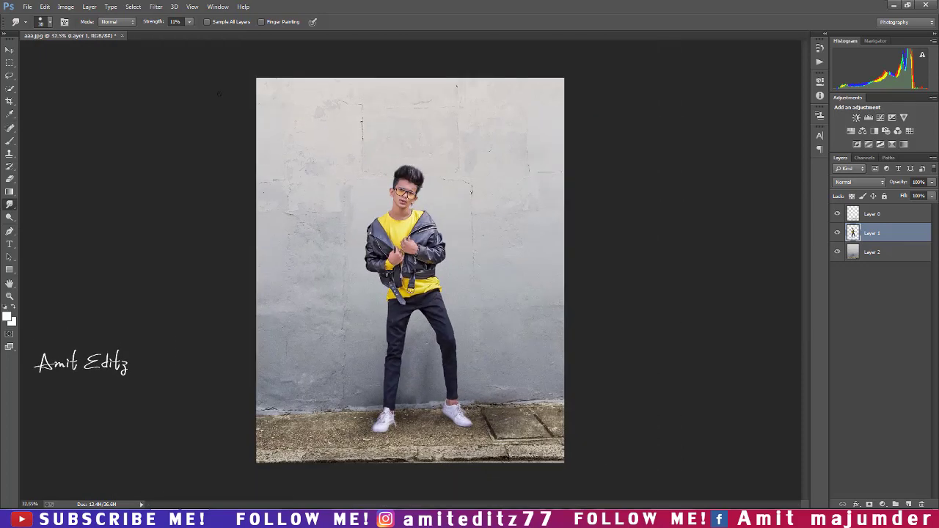
Open the angel wings PNG, drag it into aaa.jpg, and move Layer 3 below Layer 1.
left_click(9, 50)
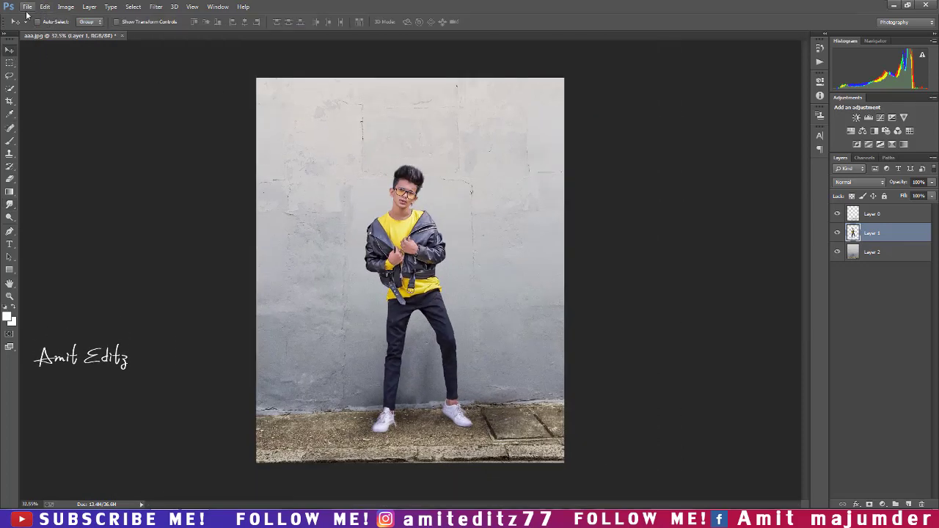
left_click(27, 6)
left_click(45, 27)
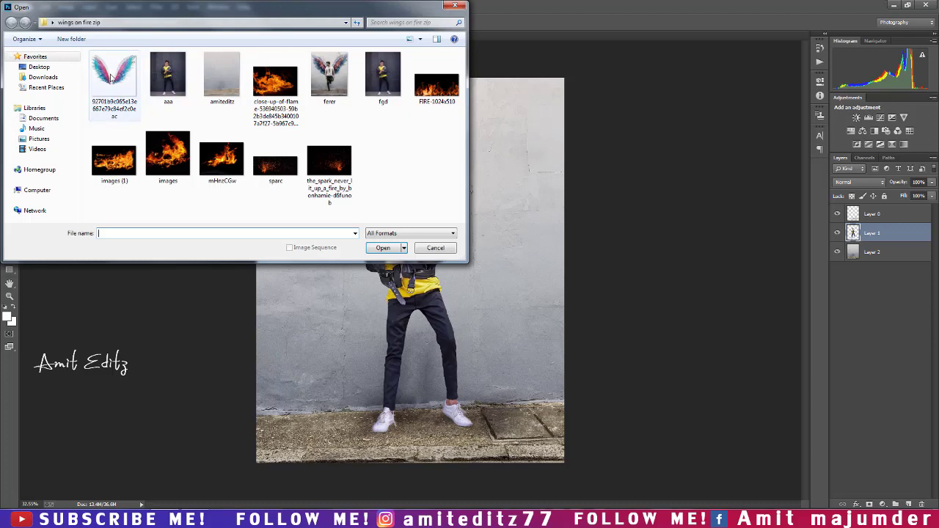
double_click(121, 95)
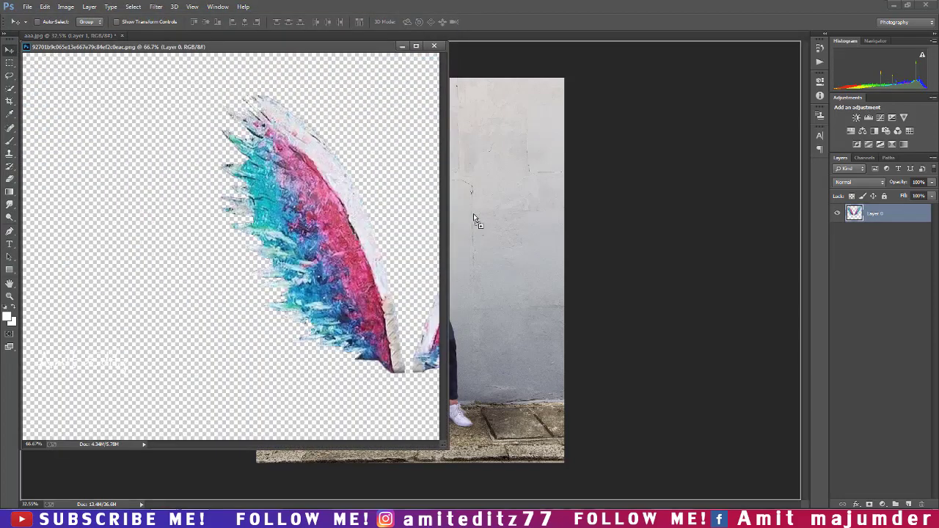
left_click_drag(200, 207, 474, 214)
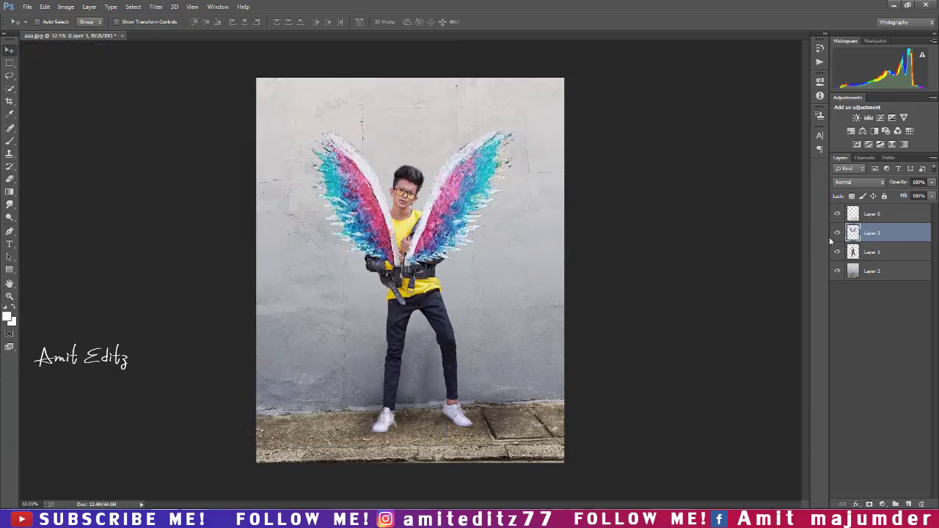
left_click_drag(870, 230, 880, 258)
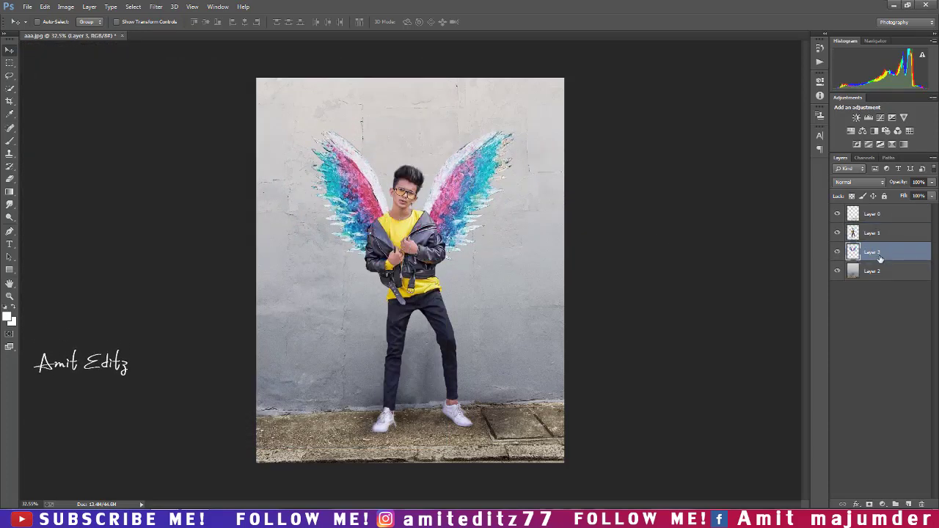
Free-transform the wings, enlarging, shifting and slightly tilting them to span the wall behind him.
key("ctrl+t")
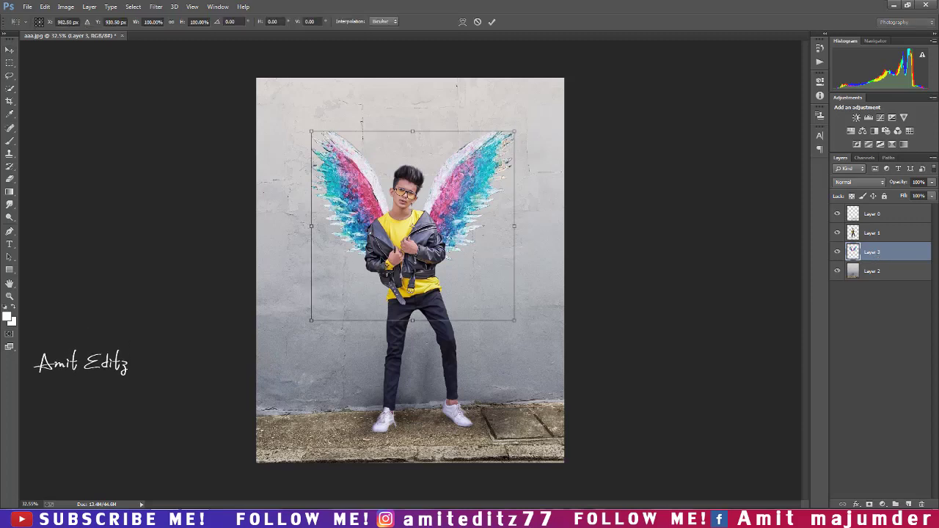
scroll(513, 189, "down", 3)
left_click_drag(476, 185, 512, 154)
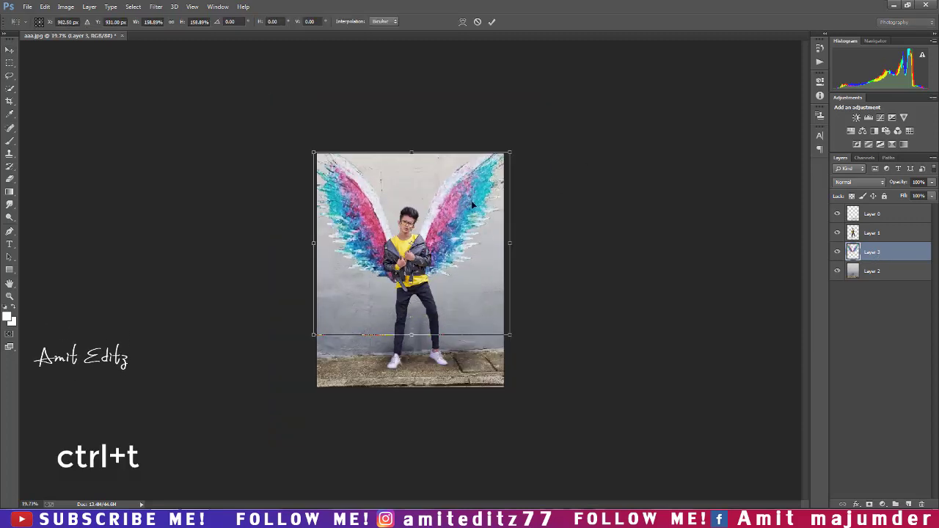
mouse_move(471, 201)
left_mouse_down()
mouse_move(472, 222)
mouse_move(488, 203)
left_mouse_up()
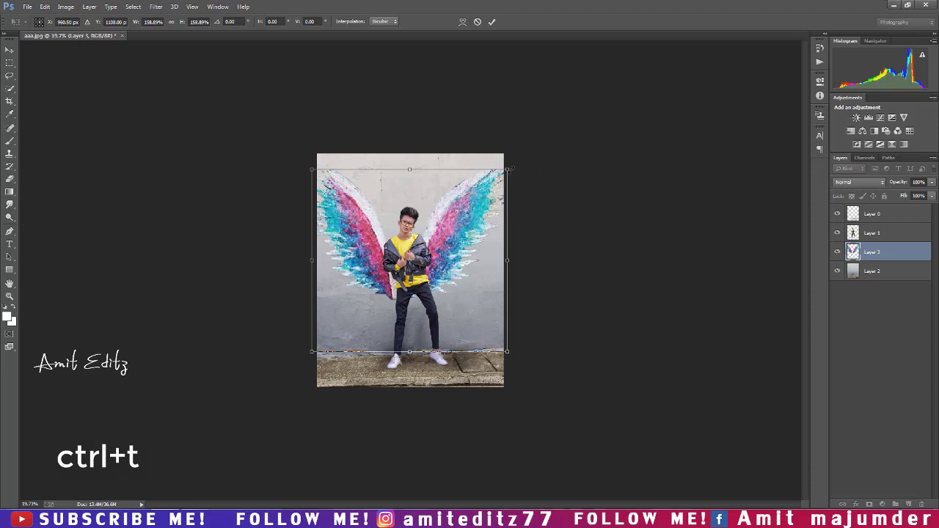
left_click_drag(512, 169, 522, 165)
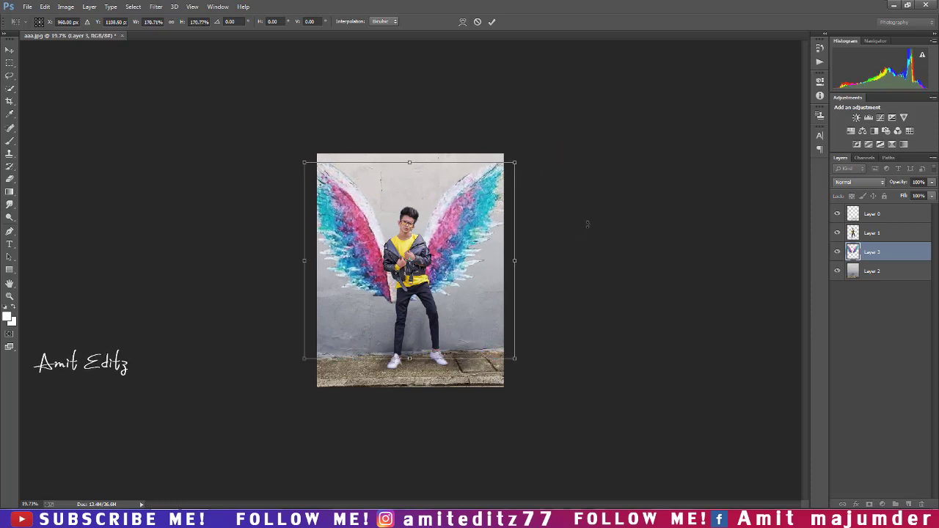
mouse_move(586, 225)
left_mouse_down()
mouse_move(544, 190)
mouse_move(506, 179)
left_mouse_up()
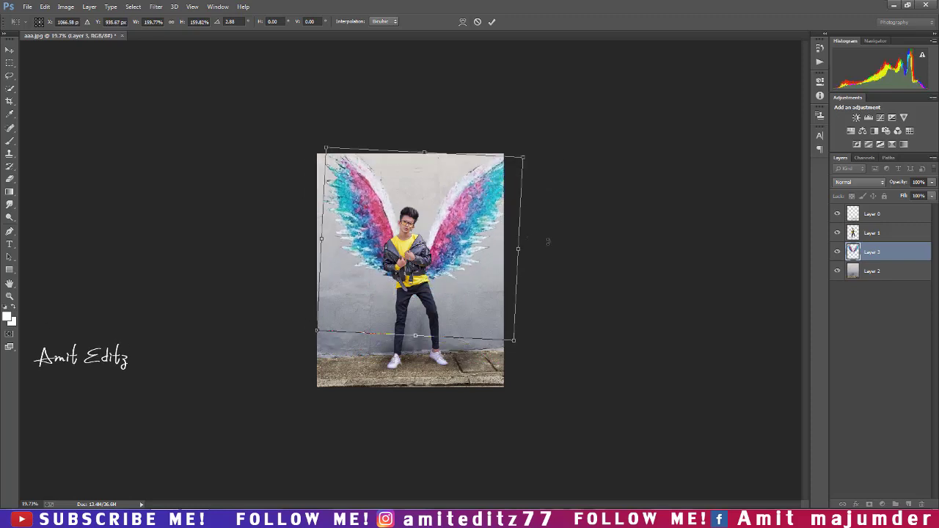
left_click_drag(550, 248, 548, 237)
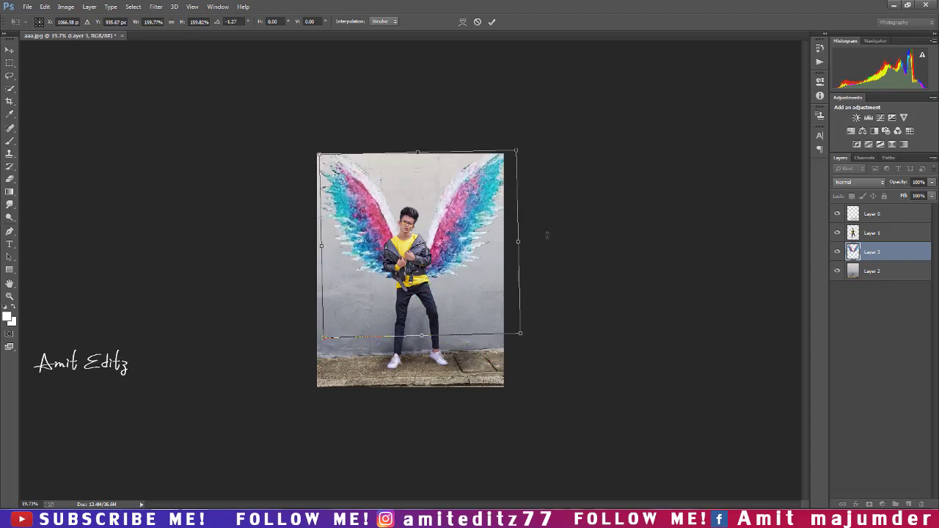
key("Return")
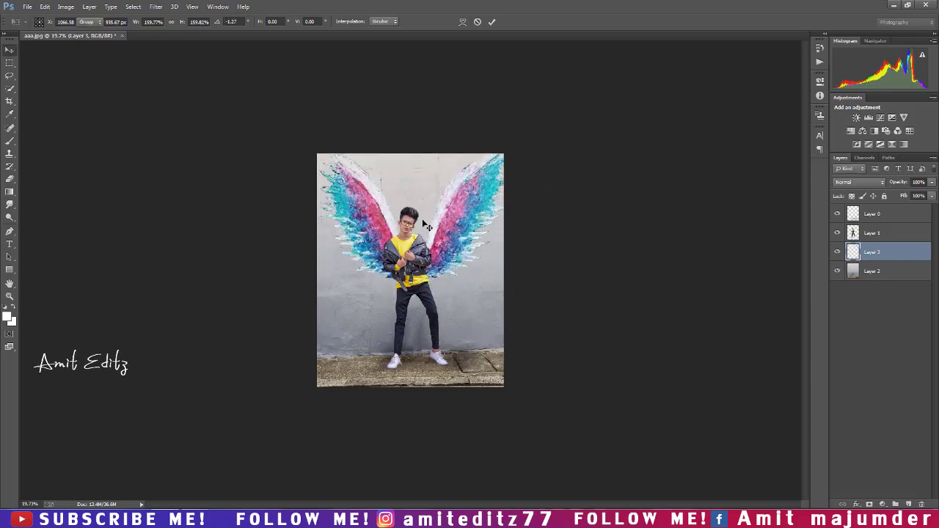
Fit the photo on screen and lower Layer 3's opacity to 87%.
key("ctrl+0")
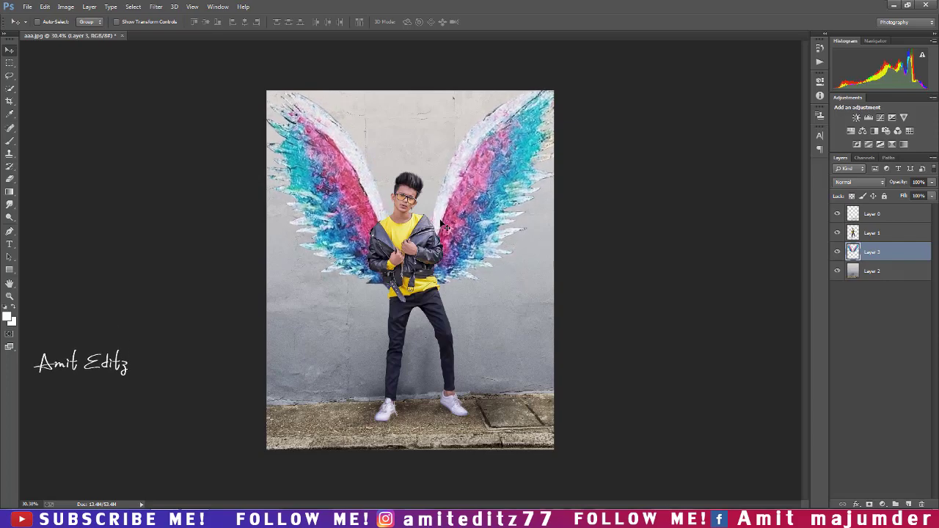
scroll(422, 220, "up", 2)
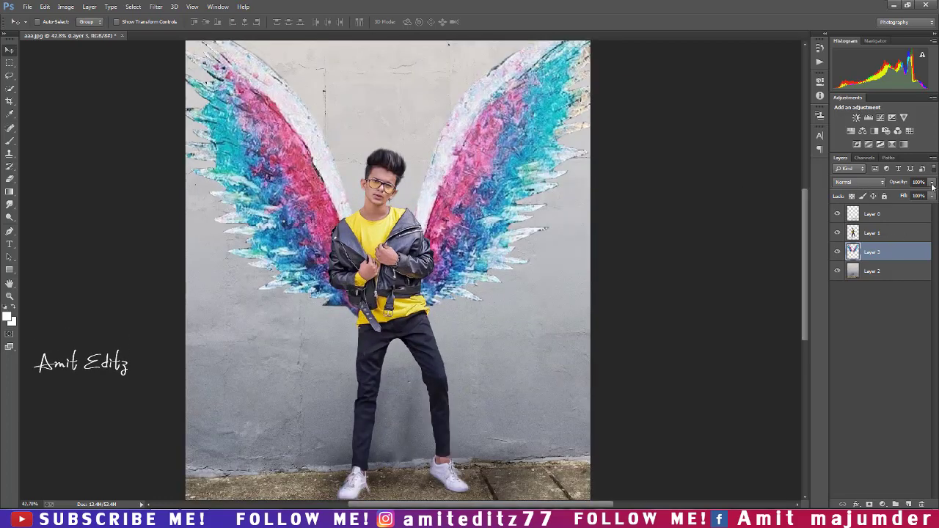
left_click_drag(932, 186, 925, 197)
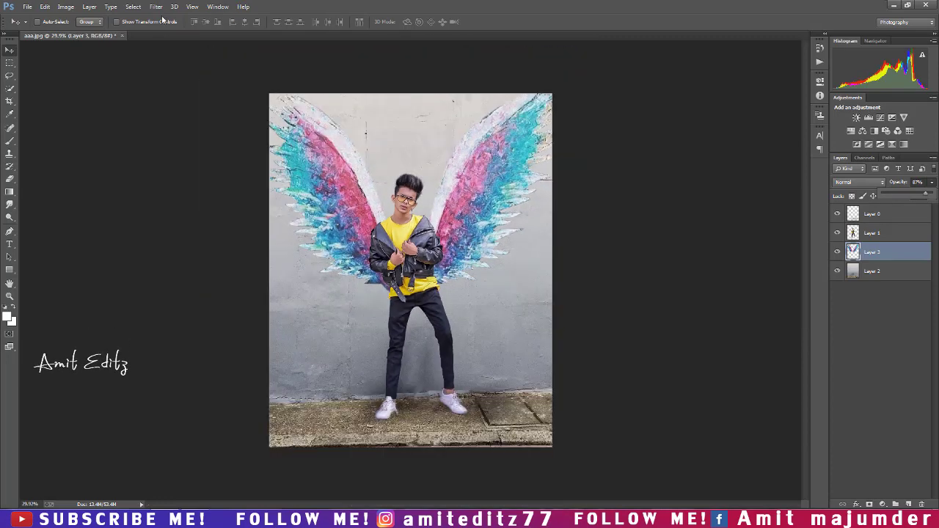
In Camera Raw's HSL saturation, drop the wings' Aquas to -70 and lower the Blues.
left_click(173, 62)
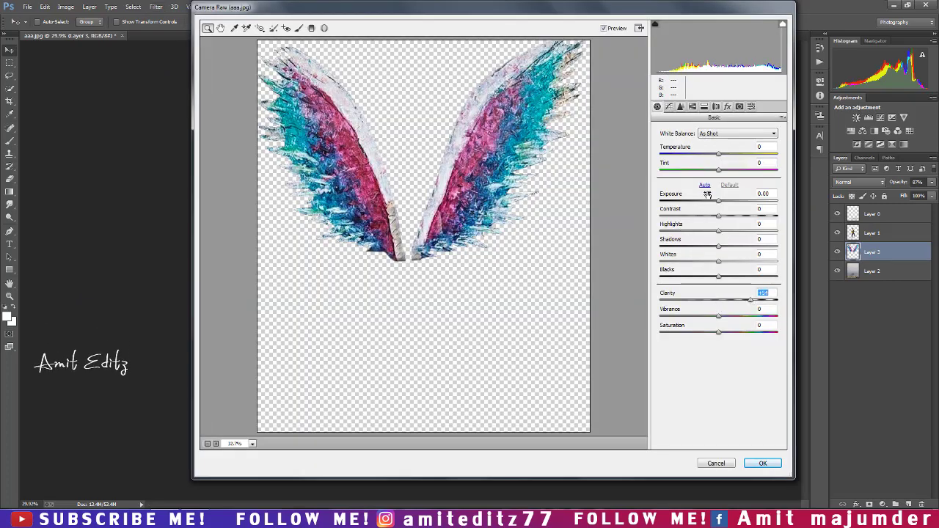
left_click(692, 107)
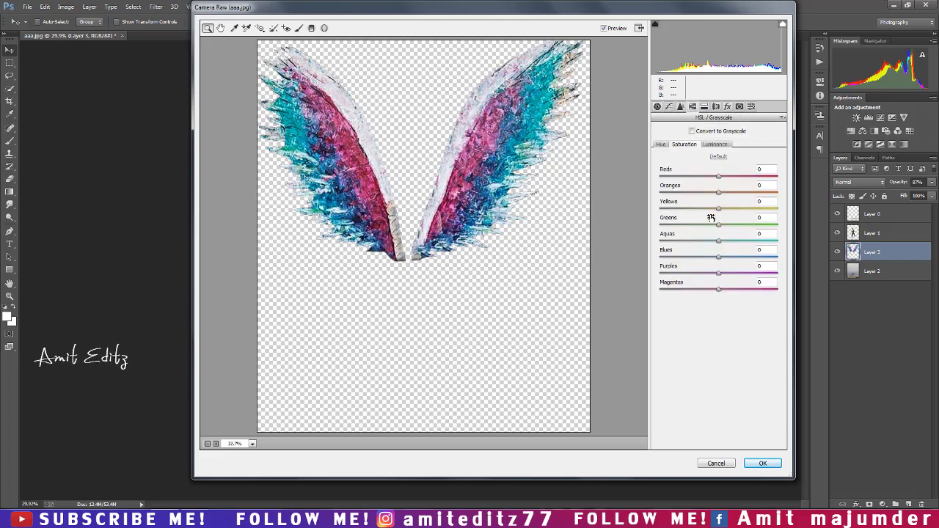
left_click_drag(719, 258, 691, 259)
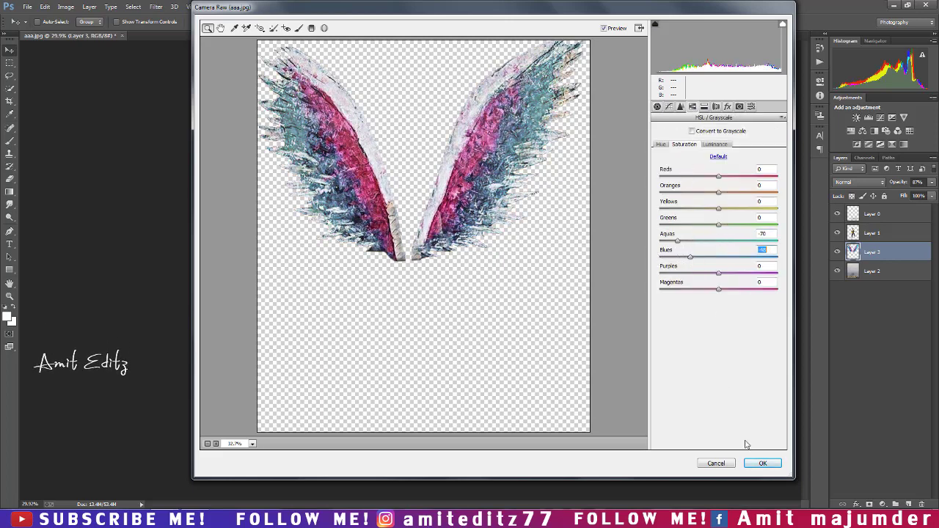
left_click(761, 463)
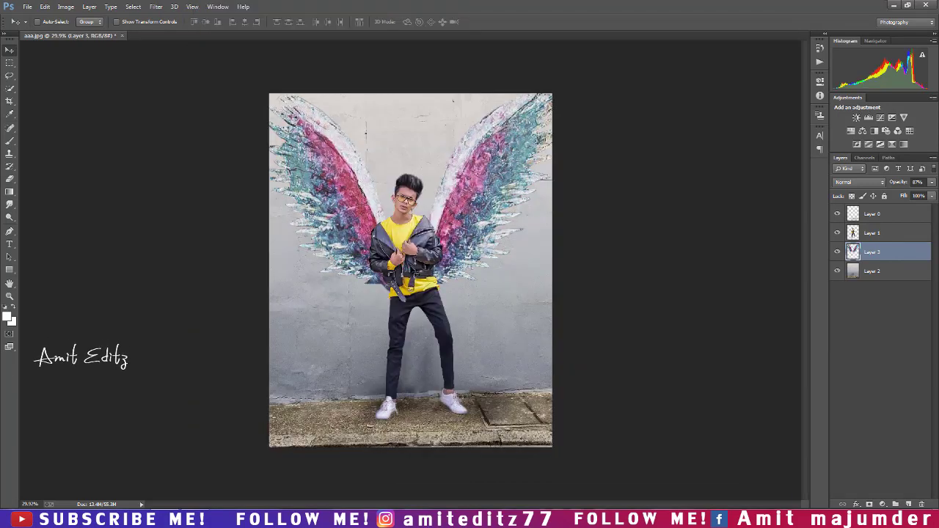
Smudge with the 146 px scatter brush, smearing the wing tip and feathers beside his body.
scroll(413, 270, "down", 1)
scroll(422, 262, "up", 2)
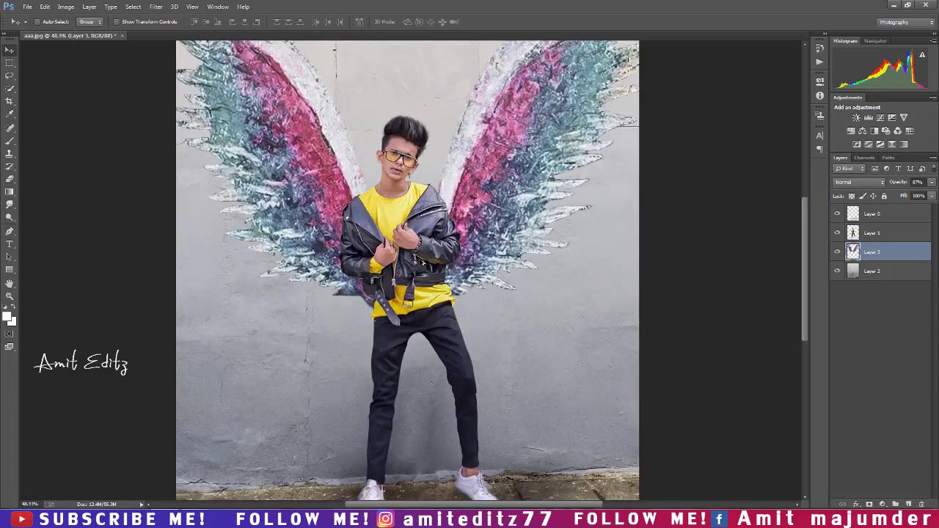
left_click(10, 205)
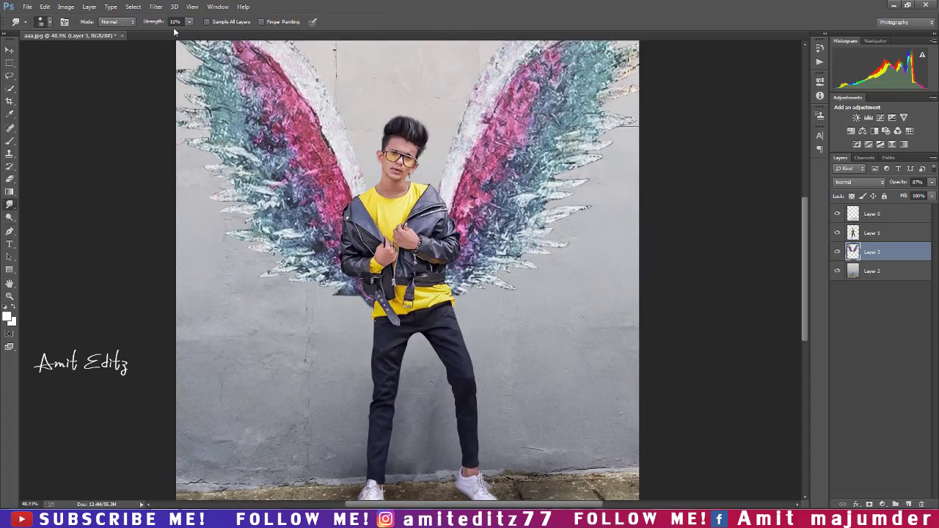
right_click(476, 272)
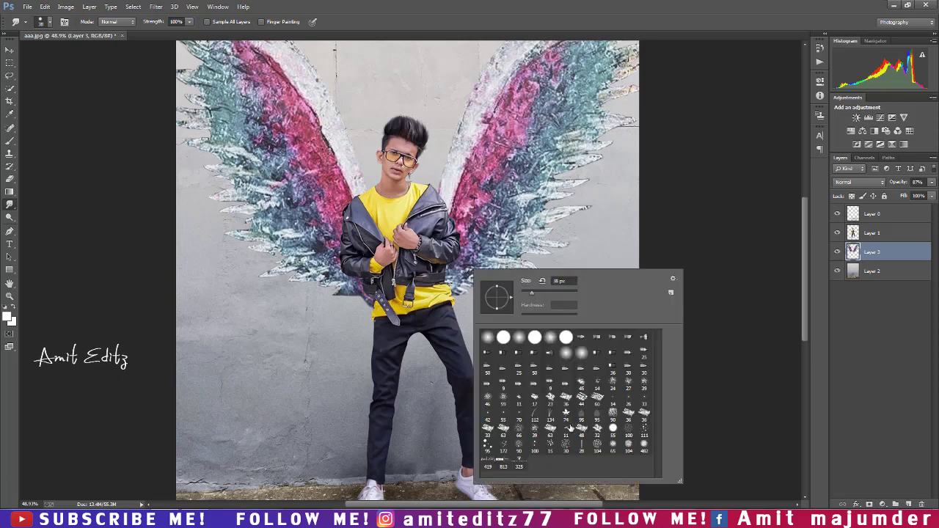
double_click(489, 370)
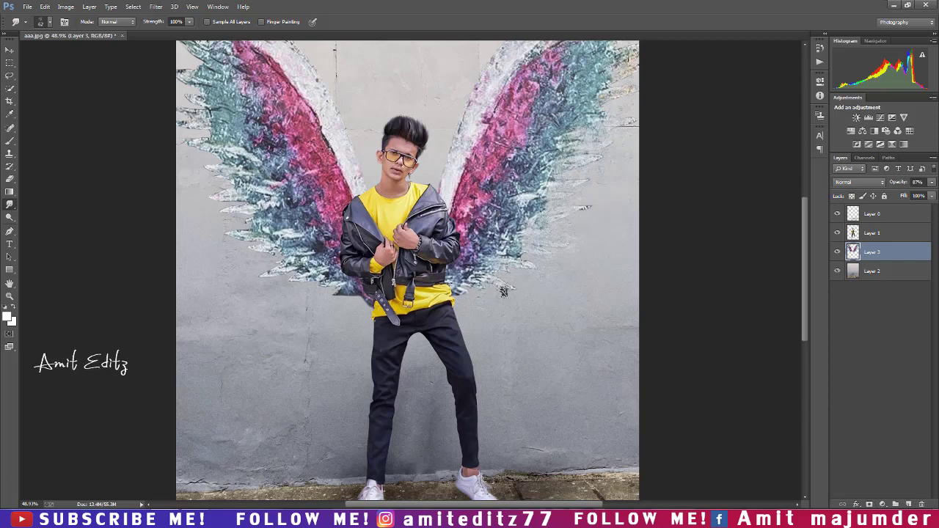
left_click_drag(365, 285, 323, 283)
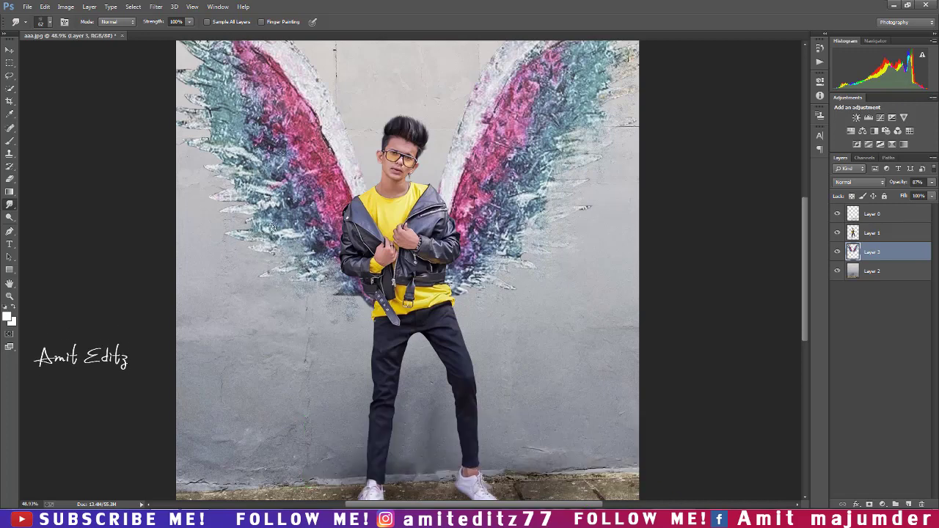
left_click_drag(277, 244, 249, 226)
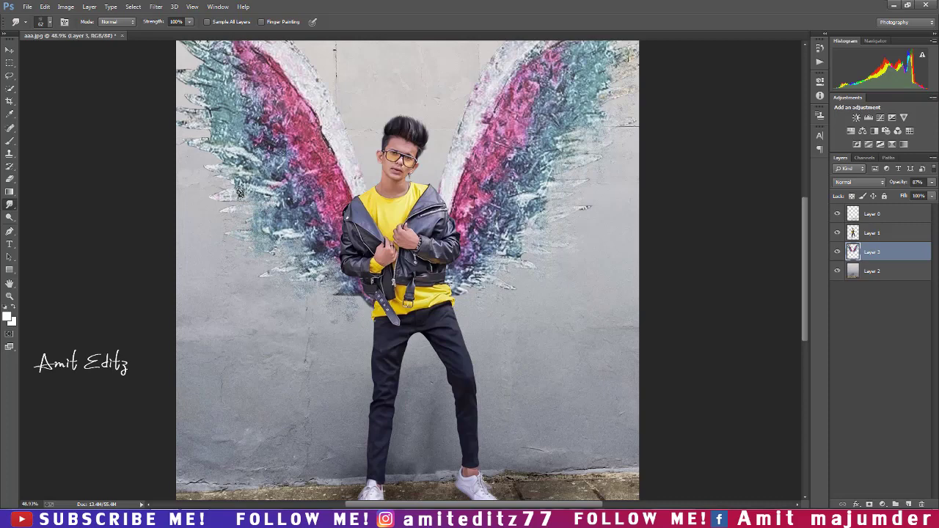
left_click_drag(239, 192, 256, 202)
Undo a horizontal streak, change smudge strength, and streak the left wing's outer feathers upward.
right_click(267, 212)
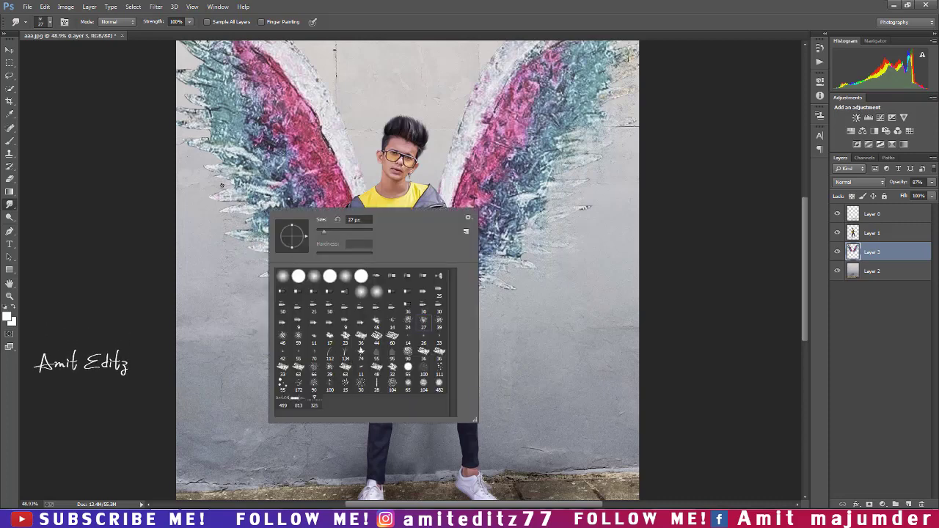
key("Escape")
left_click_drag(257, 192, 200, 196)
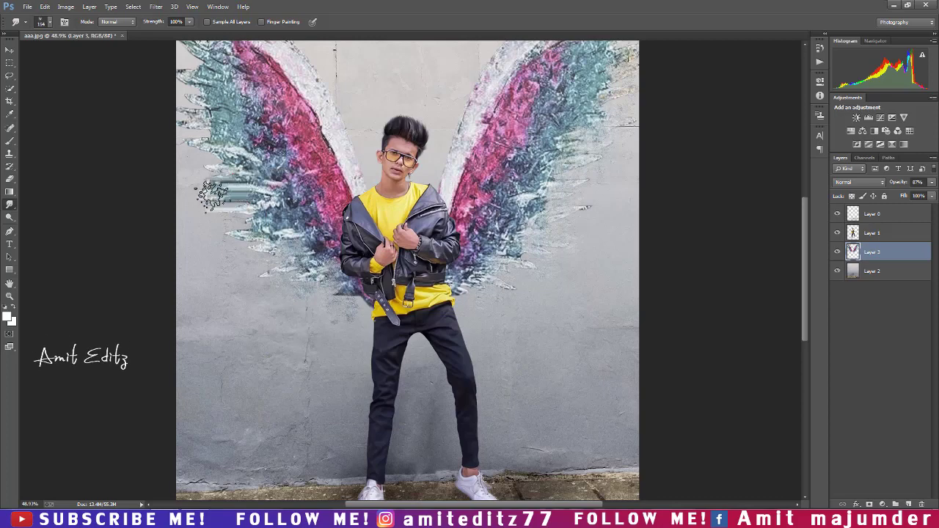
key("ctrl+z")
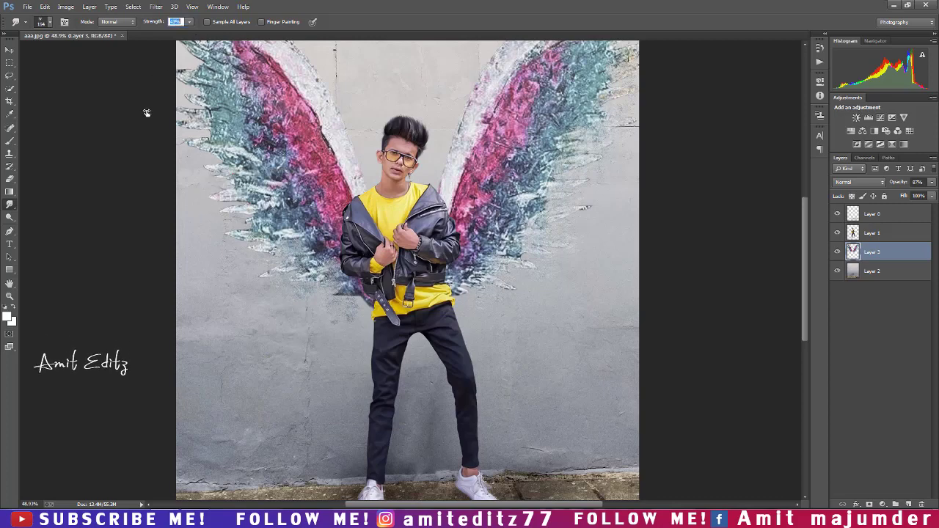
key("8")
key("7")
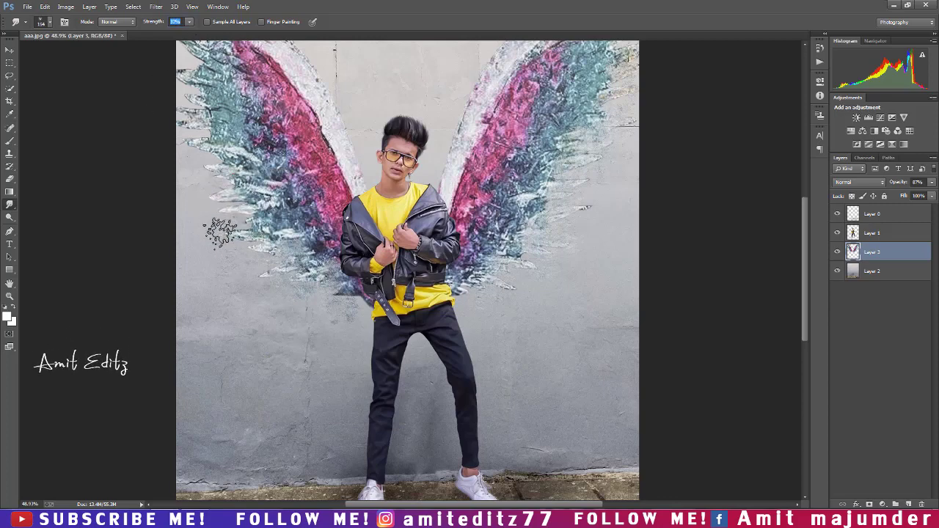
left_click_drag(247, 244, 217, 149)
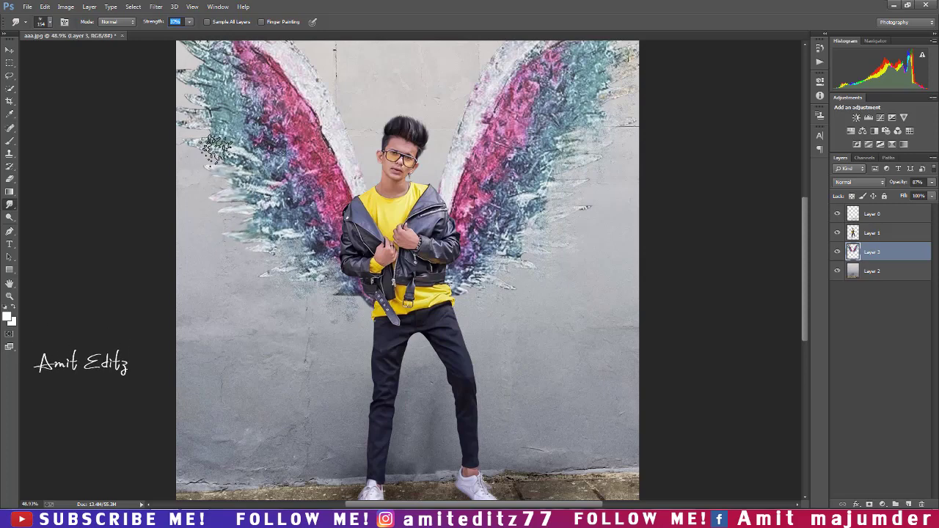
left_click_drag(187, 118, 189, 68)
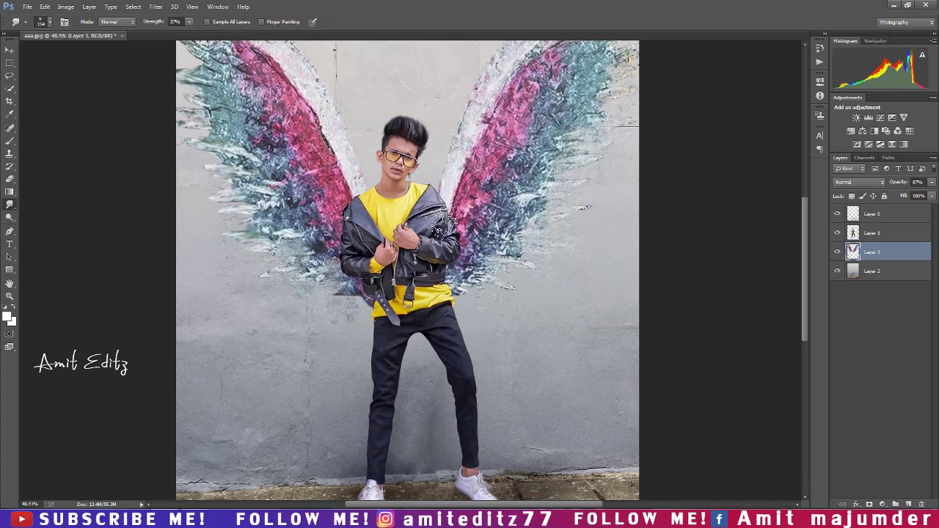
Switch to a textured brush tip and smear the left wing's upper outer edge.
right_click(310, 226)
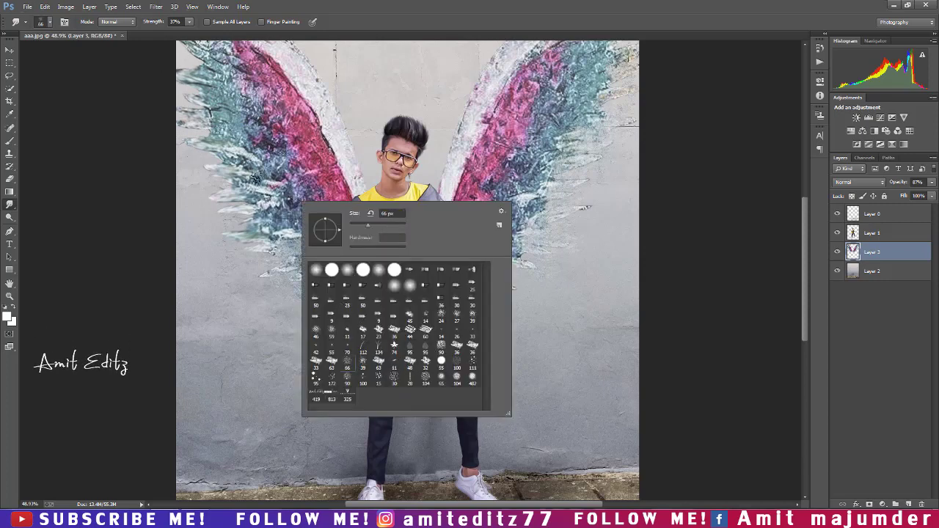
left_click(245, 166)
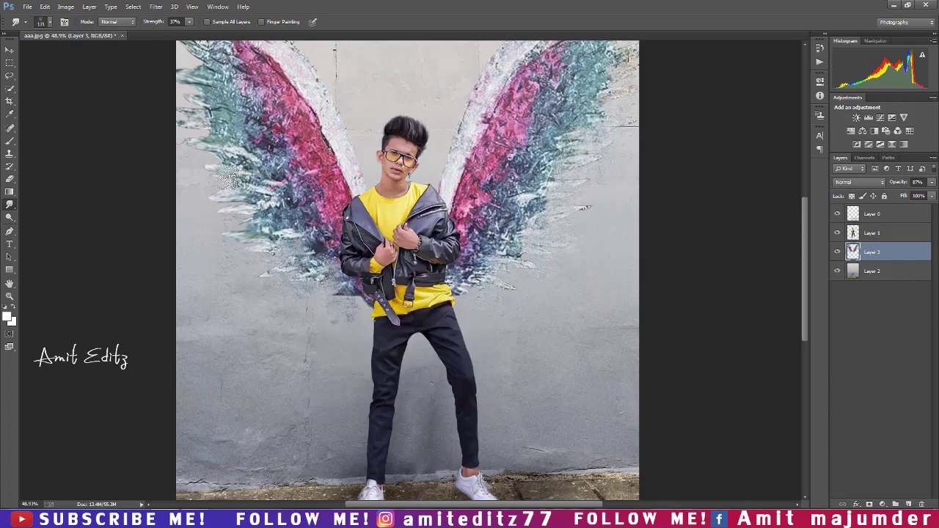
left_click_drag(273, 221, 270, 223)
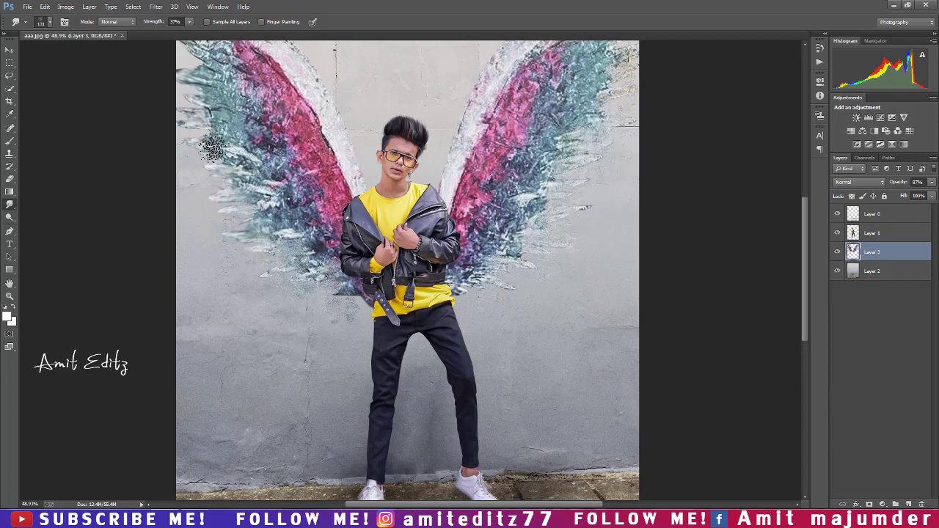
left_click_drag(233, 168, 194, 84)
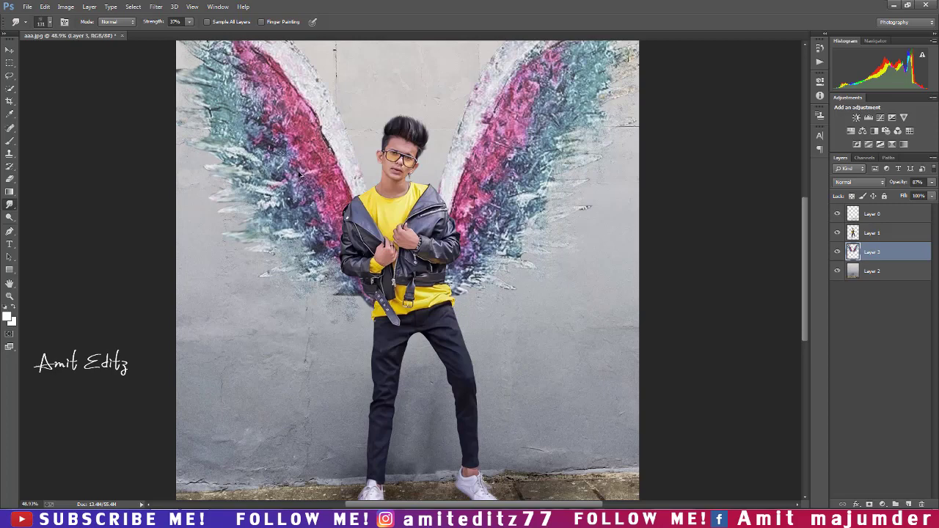
scroll(299, 174, "down", 2)
scroll(305, 176, "up", 1)
scroll(314, 180, "down", 1)
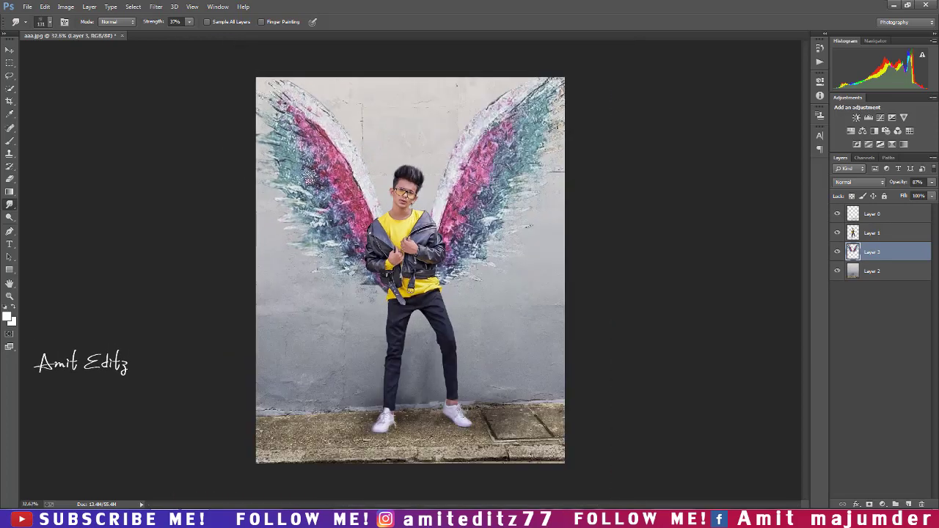
Add a new empty layer above Layer 0 and set the foreground colour to black.
left_click(890, 216)
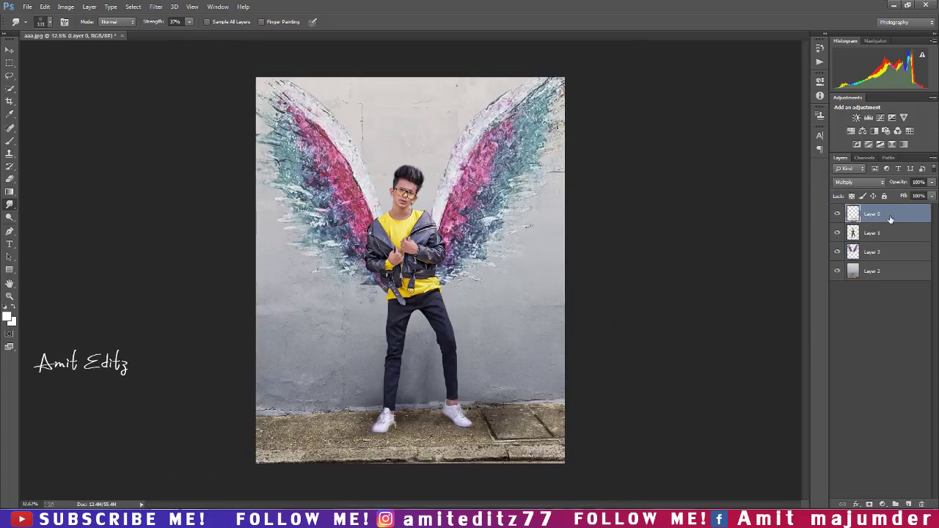
left_click(909, 504)
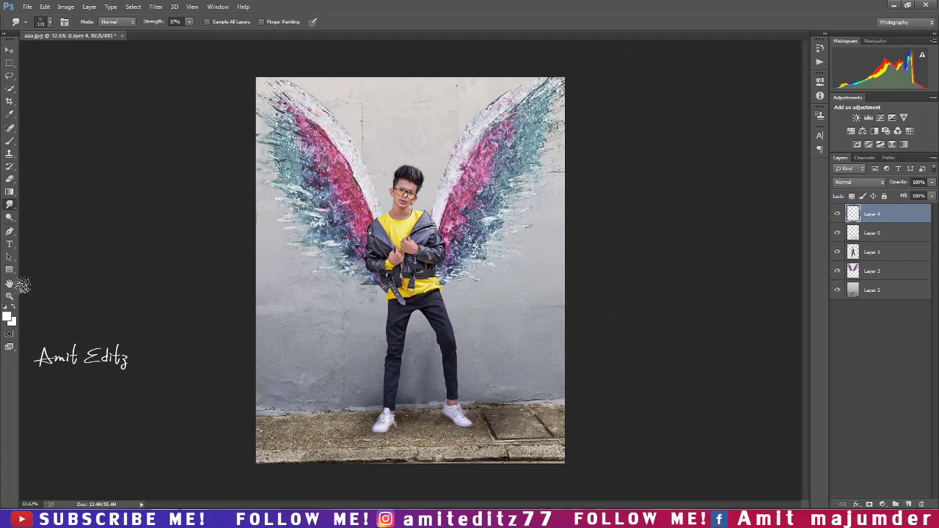
right_click(15, 207)
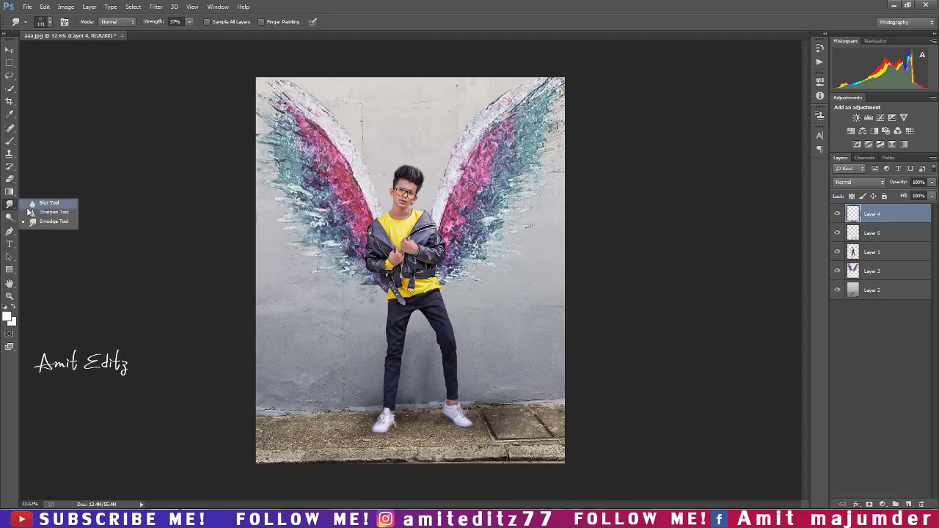
left_click(48, 221)
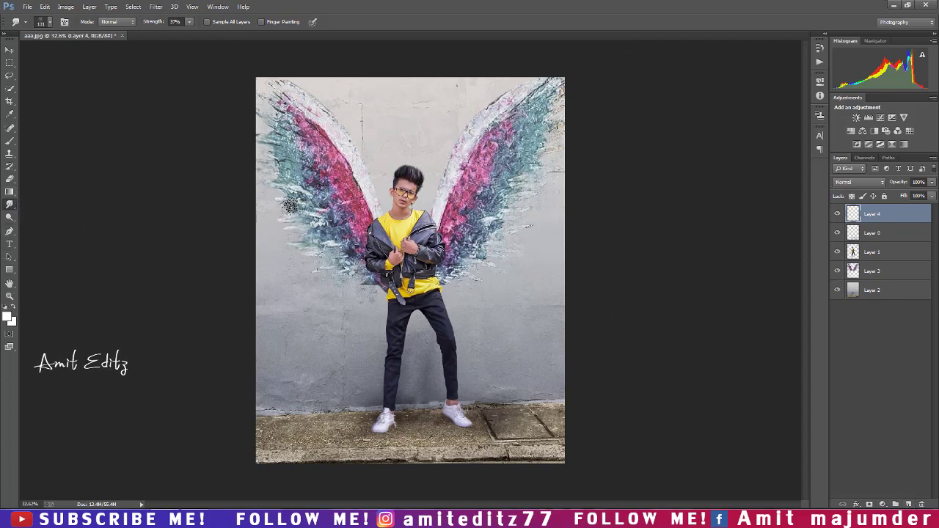
left_click(7, 317)
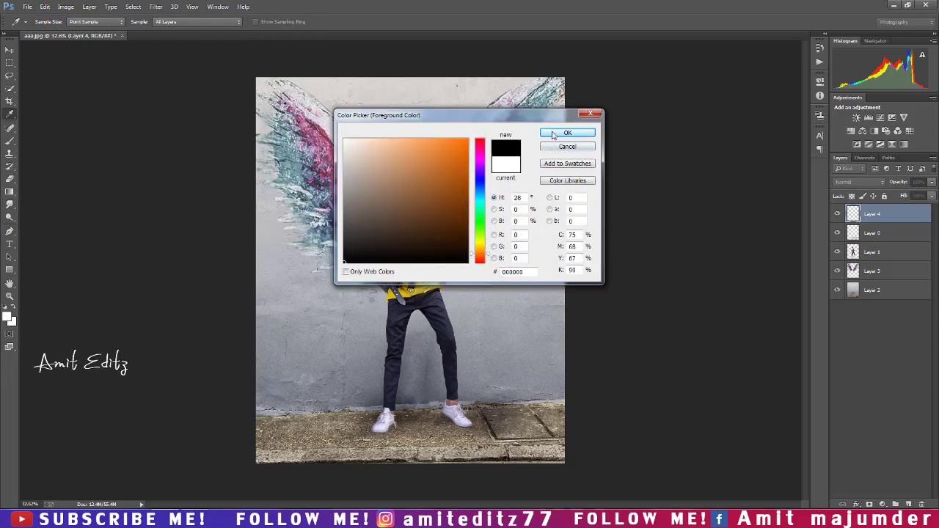
left_click(554, 133)
Paint faint black shadows with a large soft brush along the jeans and left shoe.
left_click(10, 140)
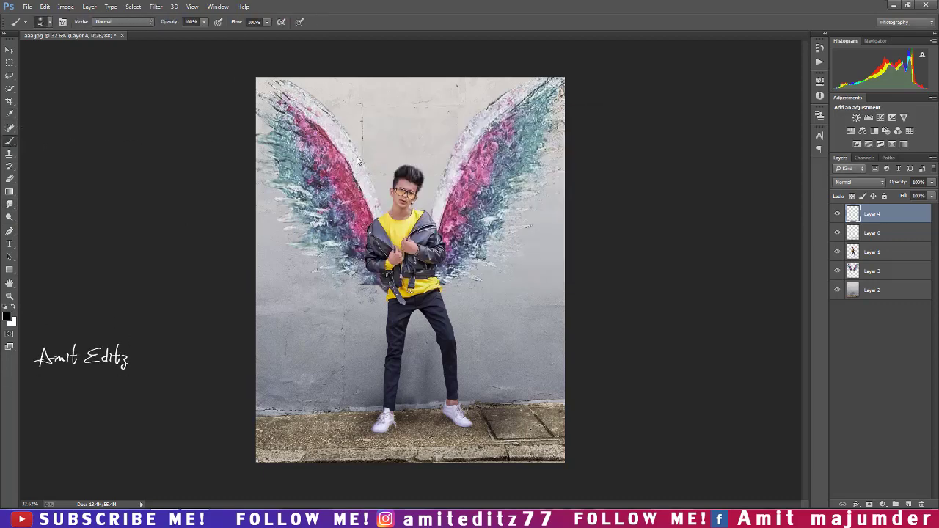
left_click_drag(293, 100, 344, 101)
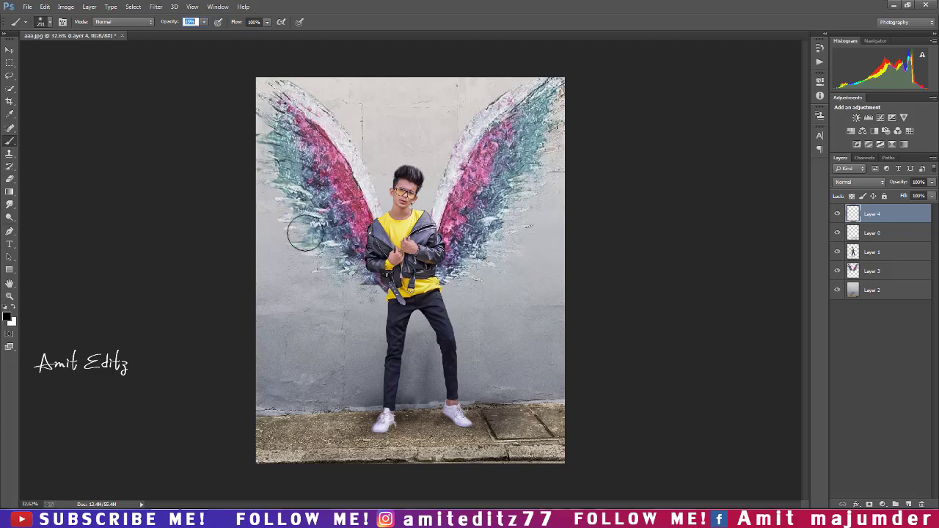
left_click_drag(304, 234, 415, 224)
type("28")
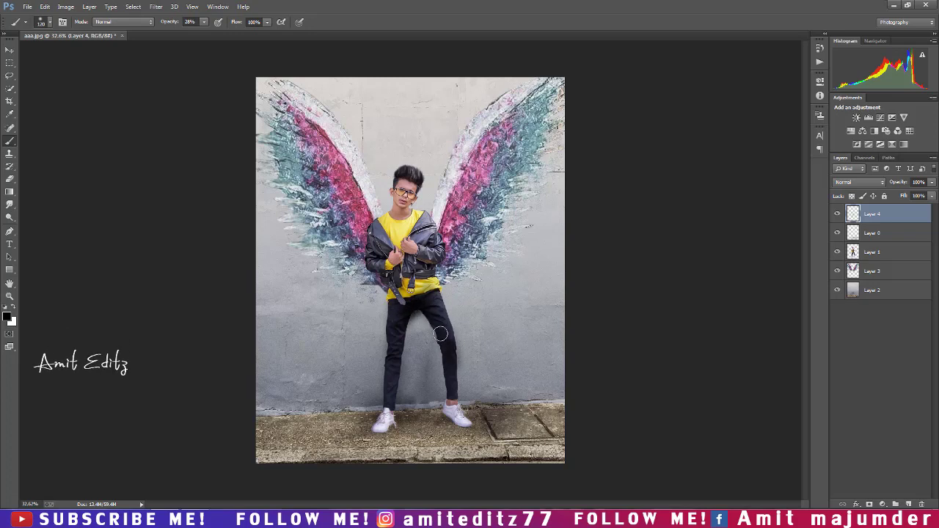
left_click_drag(443, 381, 399, 339)
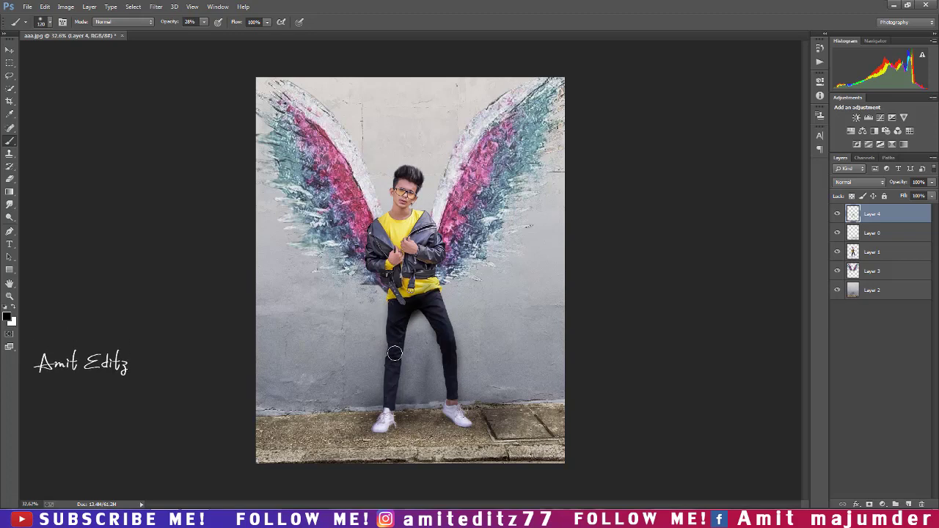
left_click_drag(390, 404, 384, 427)
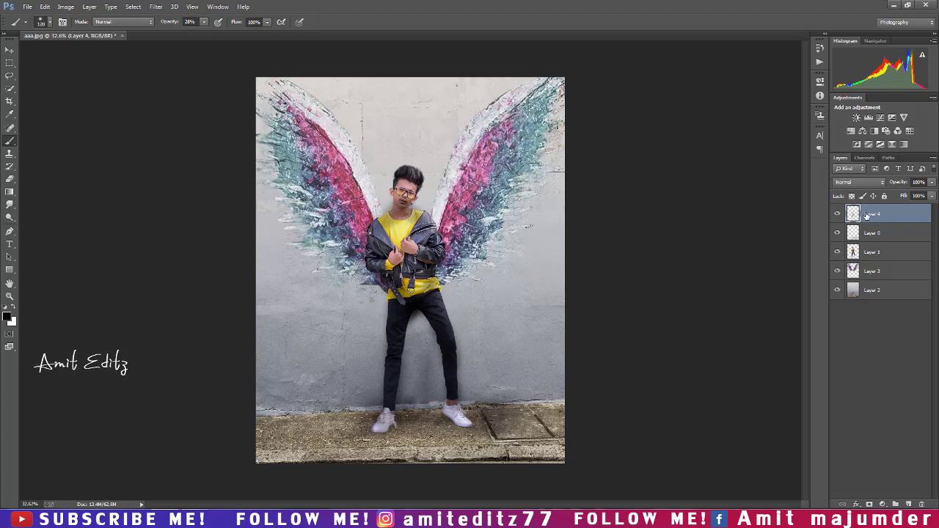
Move Layer 4 below Layer 1, just above the wings on Layer 3.
left_click_drag(866, 214, 869, 262)
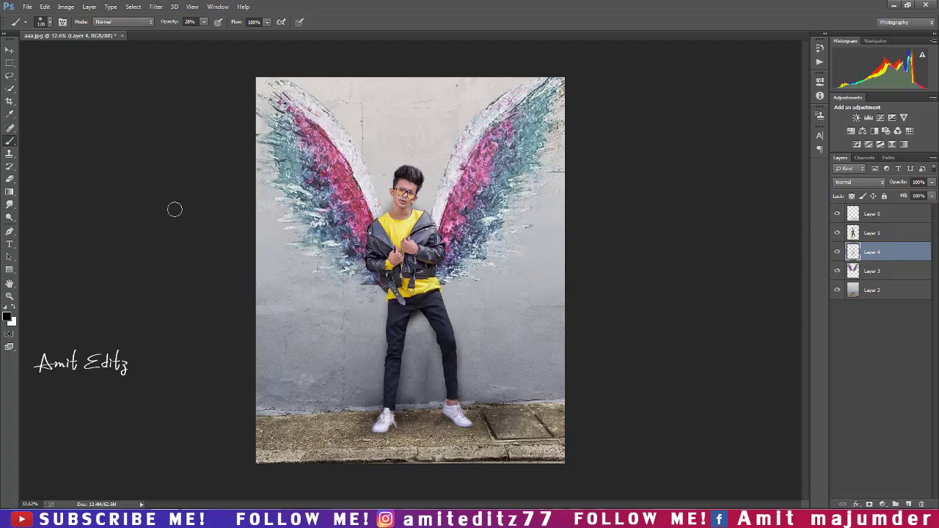
scroll(432, 226, "down", 3)
scroll(433, 226, "up", 3)
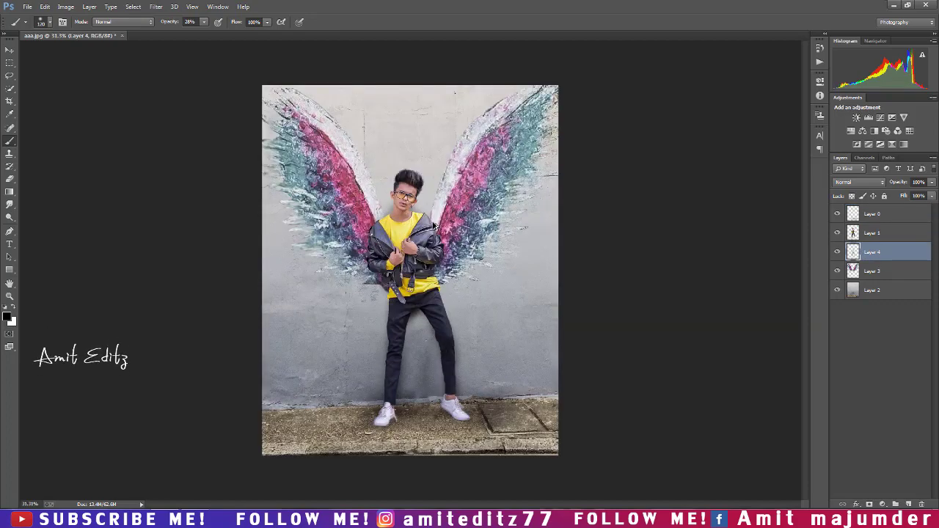
scroll(405, 239, "down", 2)
scroll(405, 240, "up", 3)
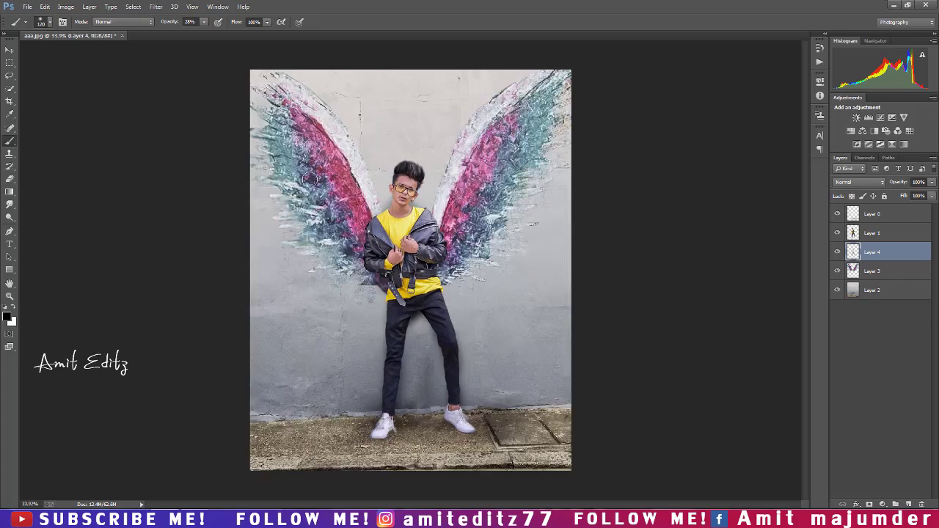
Open the fire photo, drag it into aaa.jpg near the chest, and set Layer 5 to Screen.
key("v")
left_click(27, 7)
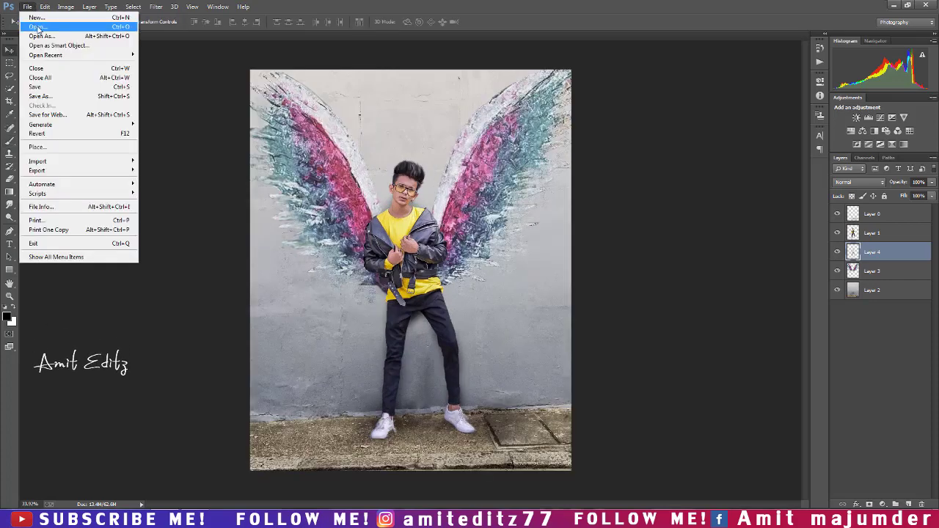
left_click(37, 23)
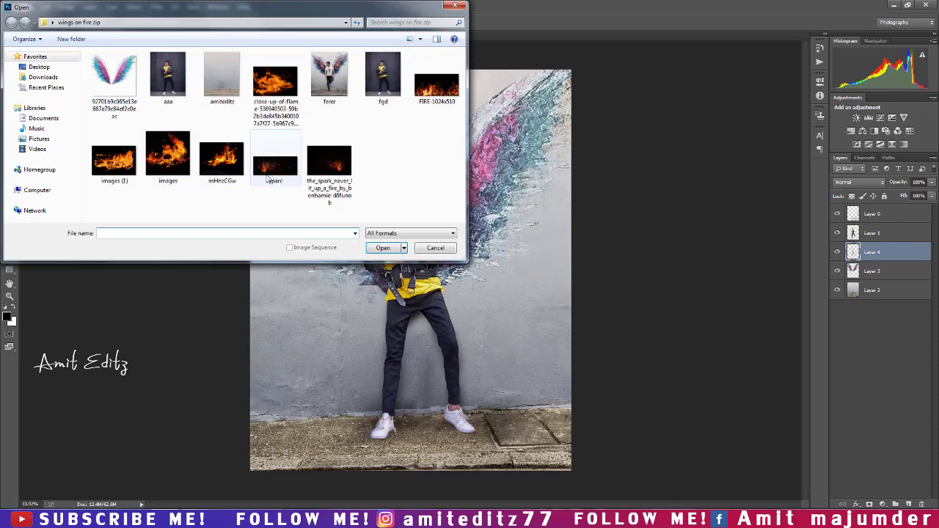
left_click(188, 168)
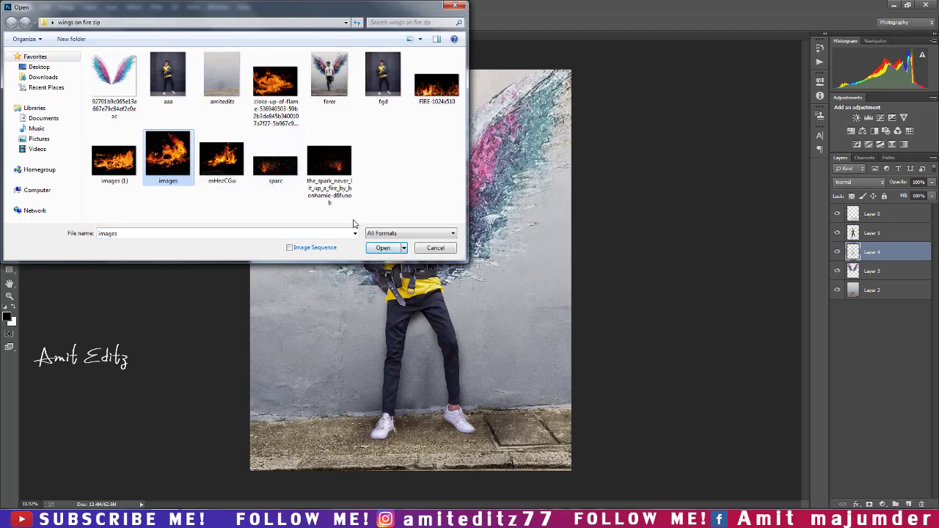
left_click(382, 248)
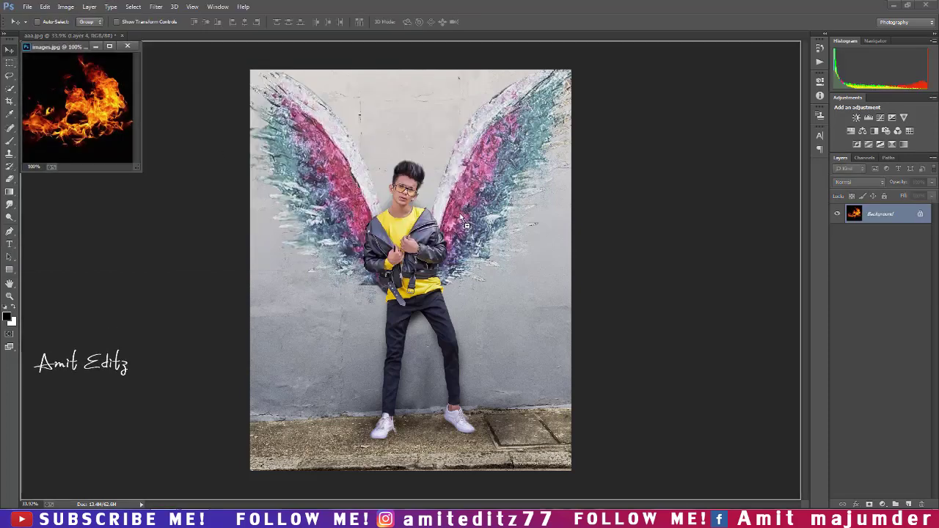
left_click_drag(81, 110, 461, 218)
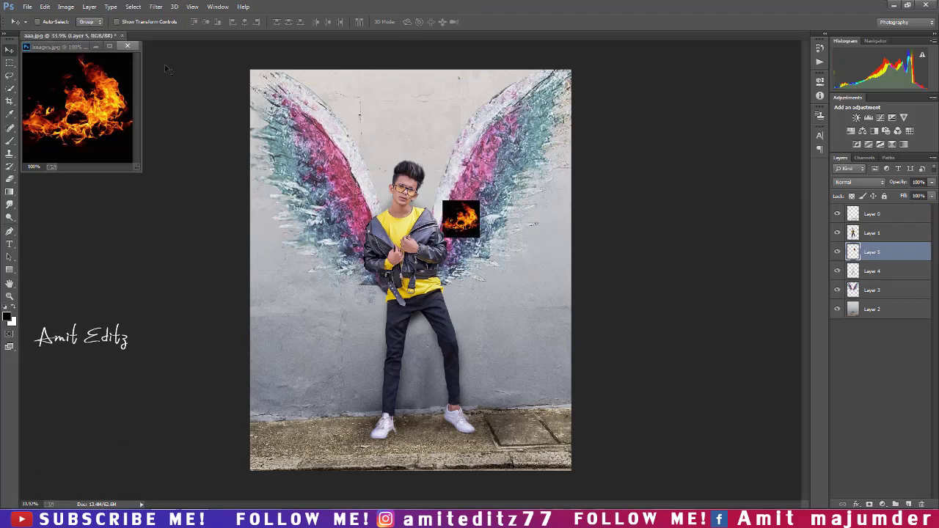
left_click(858, 181)
left_click(851, 272)
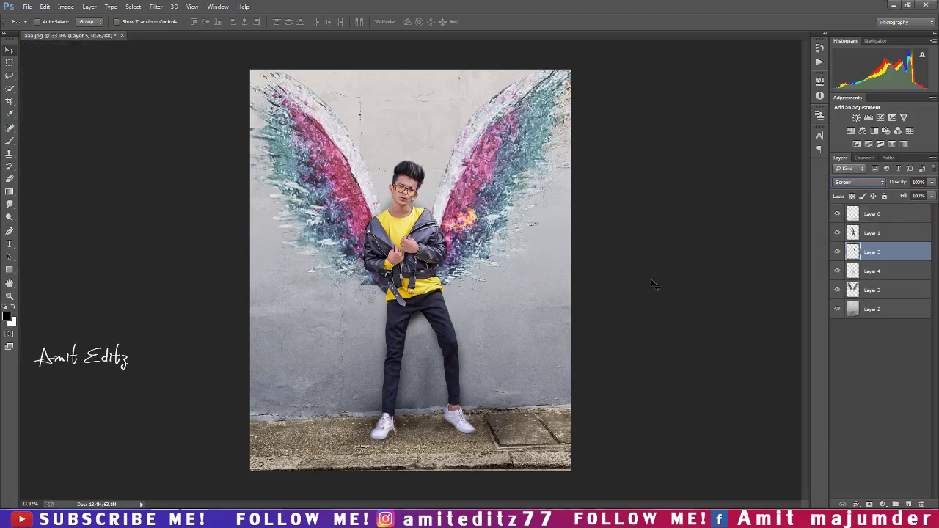
Enlarge and tilt the fire over the right wing, then add copies running up it.
key("ctrl+t")
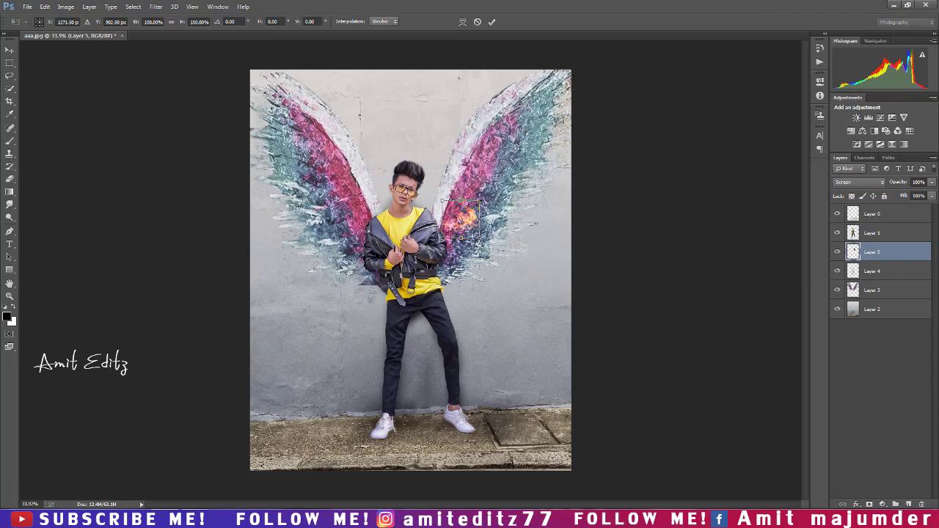
mouse_move(478, 238)
left_mouse_down()
mouse_move(514, 253)
mouse_move(520, 219)
mouse_move(488, 234)
left_mouse_up()
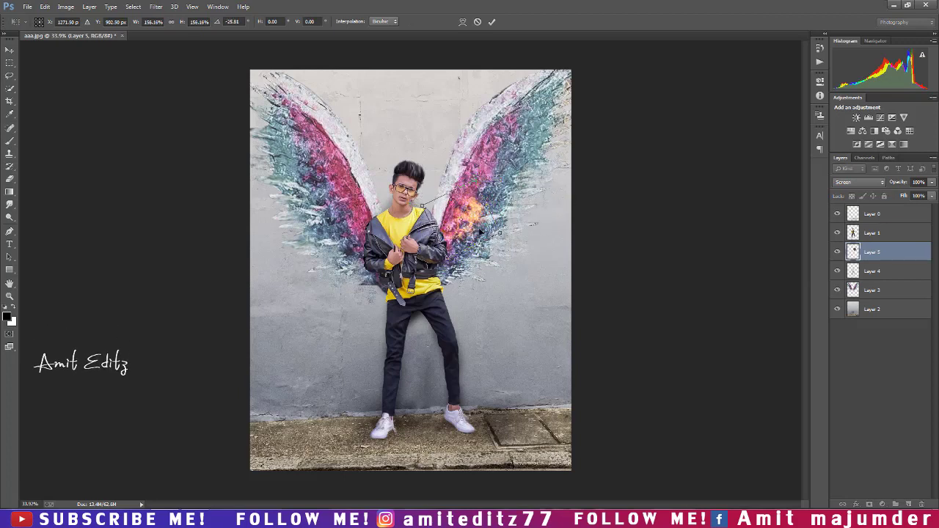
key("Return")
mouse_move(471, 246)
left_mouse_down()
mouse_move(480, 198)
mouse_move(503, 189)
mouse_move(522, 99)
left_mouse_up()
left_click(514, 115, "alt")
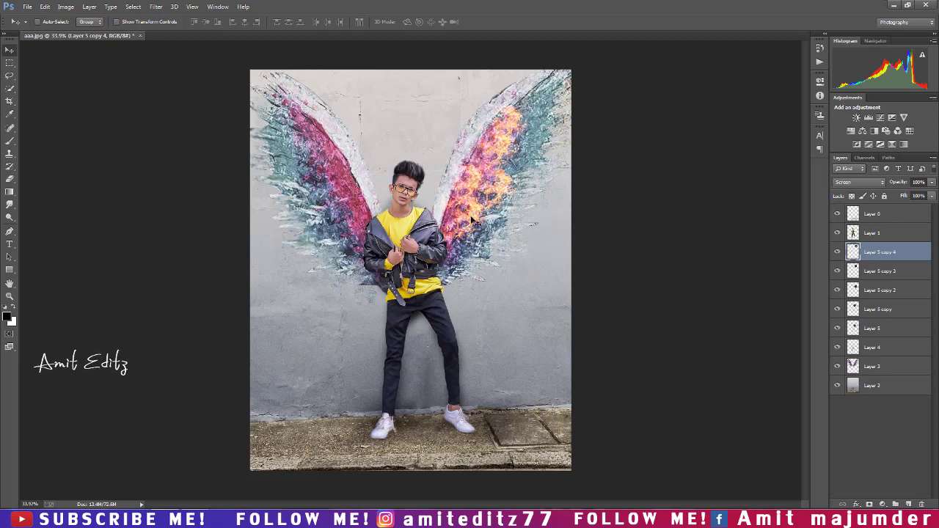
Place fire copies on the left wing, rotating one to follow it and scaling it to 63%.
mouse_move(471, 215)
left_mouse_down()
mouse_move(360, 222)
mouse_move(378, 195)
left_mouse_up()
key("ctrl+z")
left_click_drag(494, 183, 321, 258)
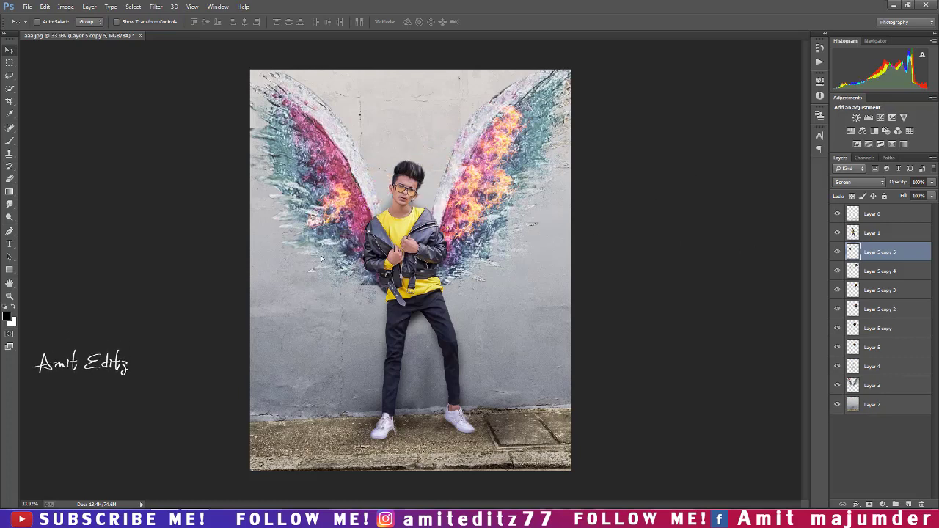
key("ctrl+t")
left_click_drag(406, 286, 370, 322)
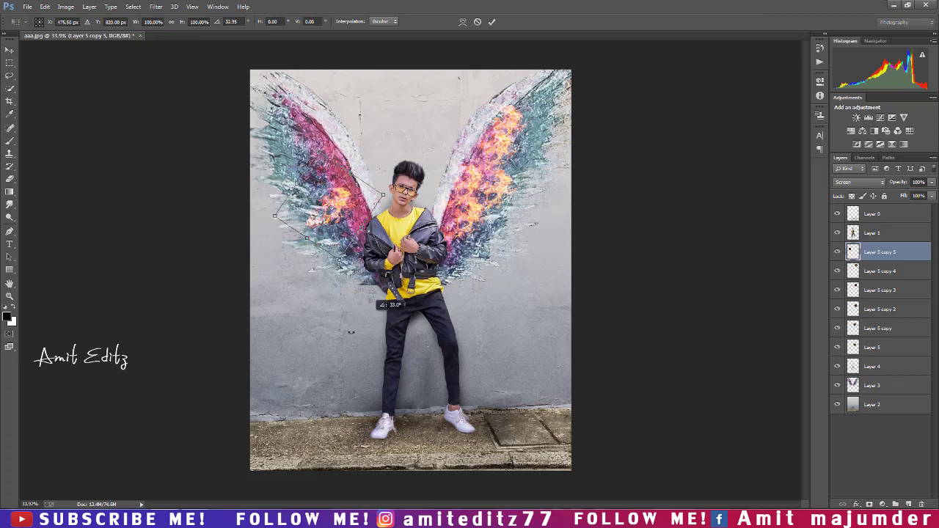
mouse_move(383, 208)
left_mouse_down()
mouse_move(364, 213)
mouse_move(356, 170)
mouse_move(331, 162)
mouse_move(310, 133)
left_mouse_up()
key("Return")
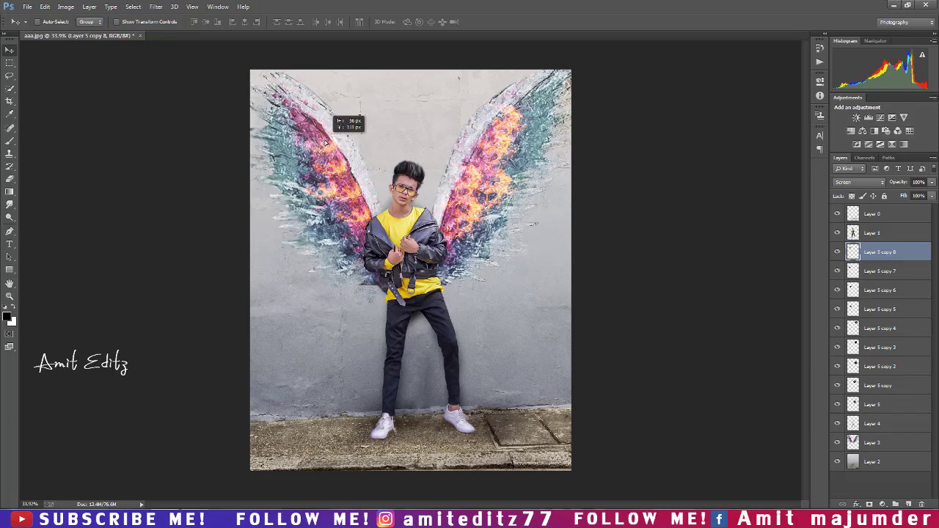
left_click_drag(513, 180, 517, 183)
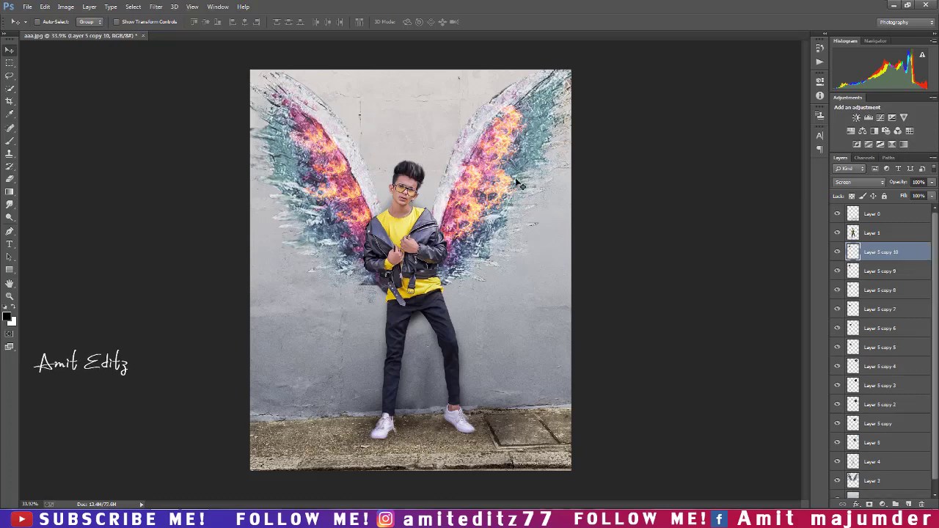
scroll(518, 178, "down", 1)
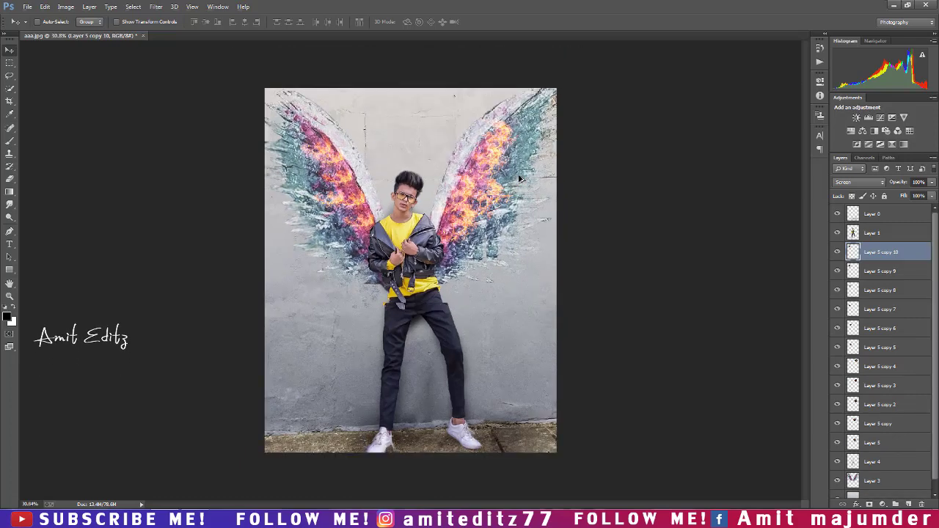
Open the spark image and bring it into aaa.jpg as Layer 6.
left_click(27, 7)
left_click(35, 25)
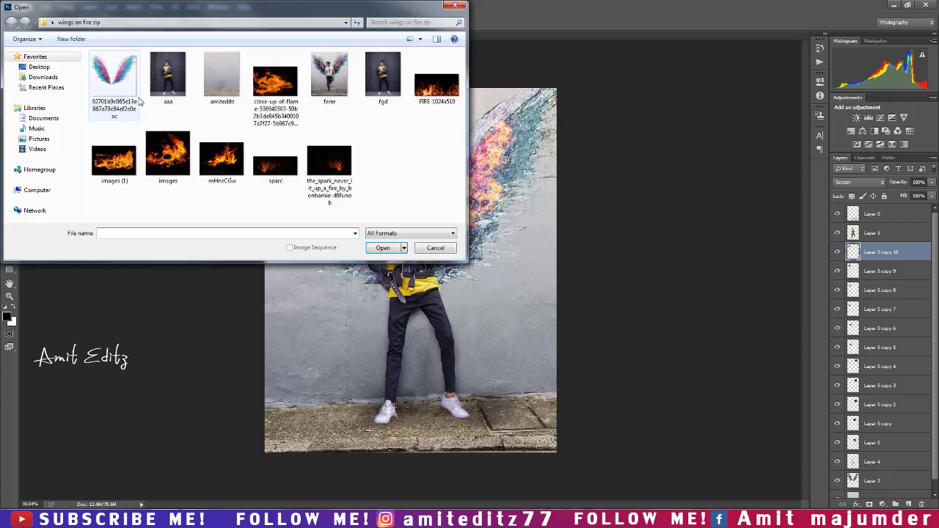
left_click(331, 169)
left_click(278, 179)
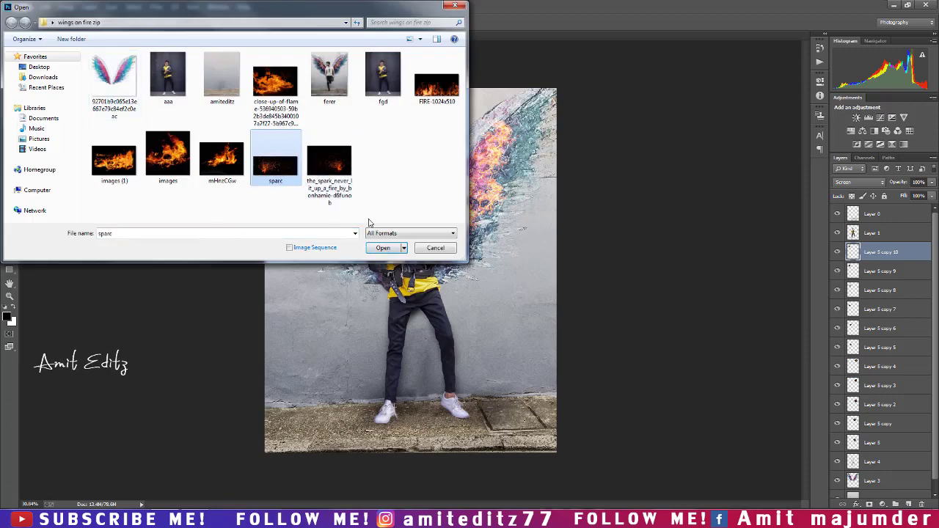
left_click(347, 192)
left_click(383, 249)
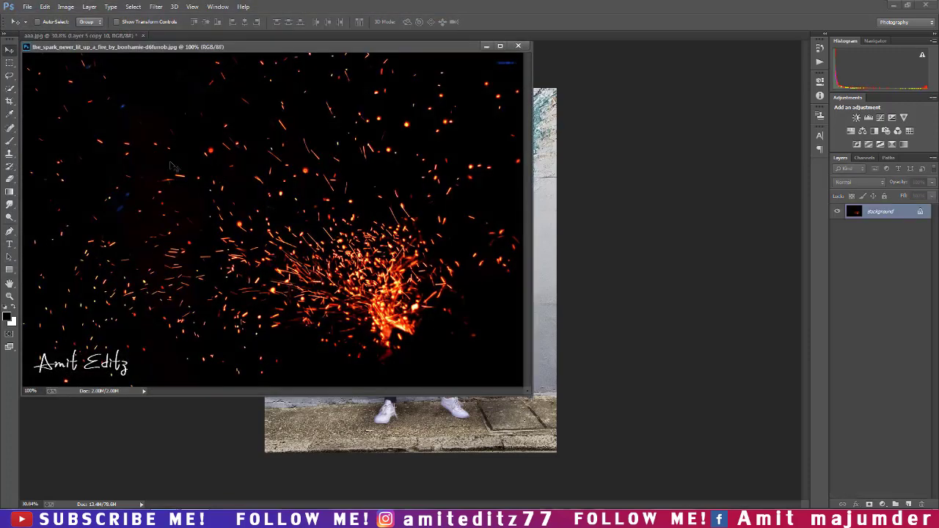
left_click(544, 176)
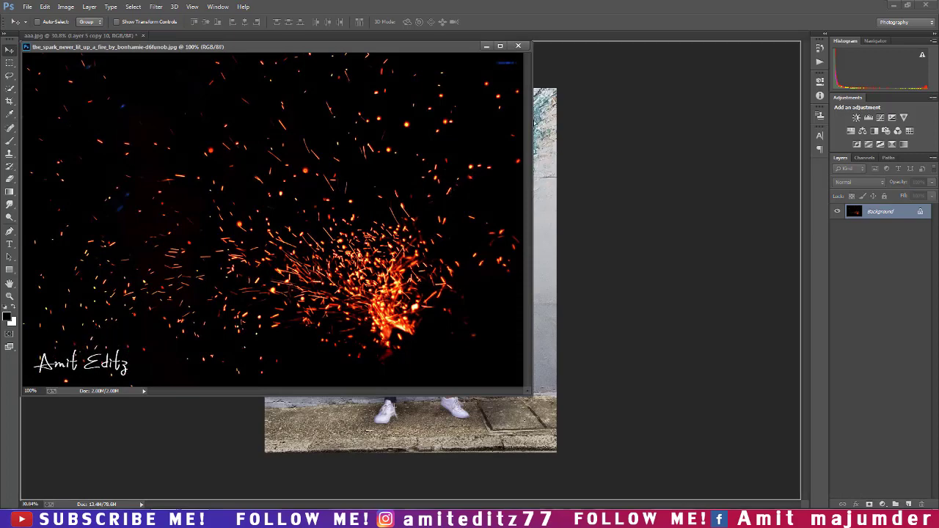
left_click(518, 47)
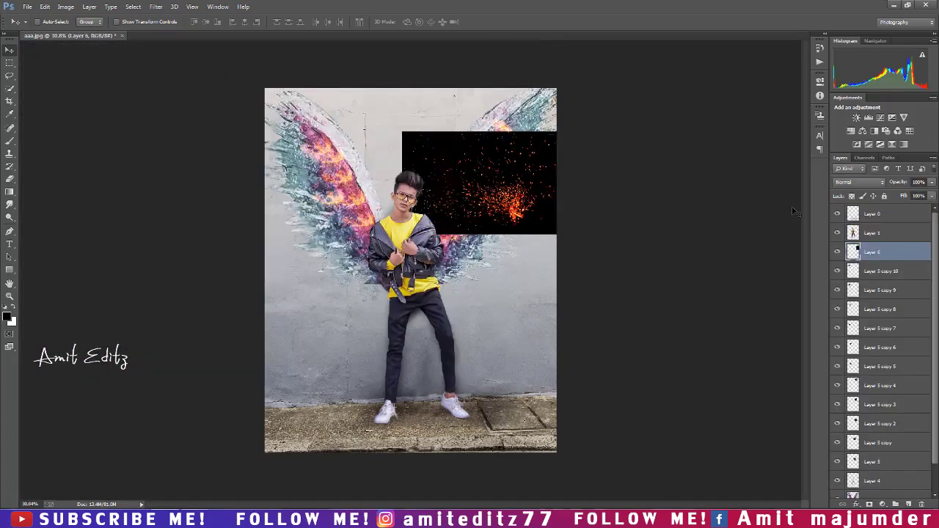
Blend the sparks layer in Screen mode and position it over the right wing.
left_click(862, 183)
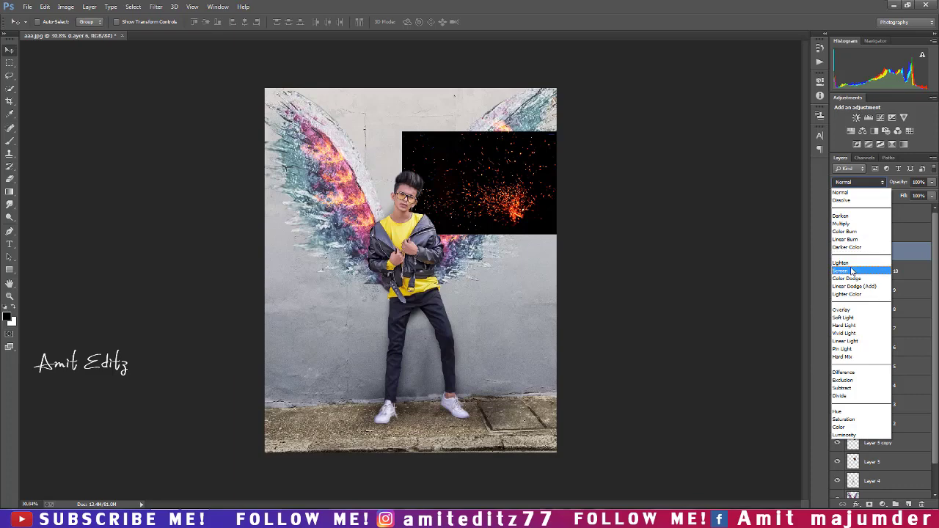
left_click(852, 271)
left_click_drag(580, 195, 559, 199)
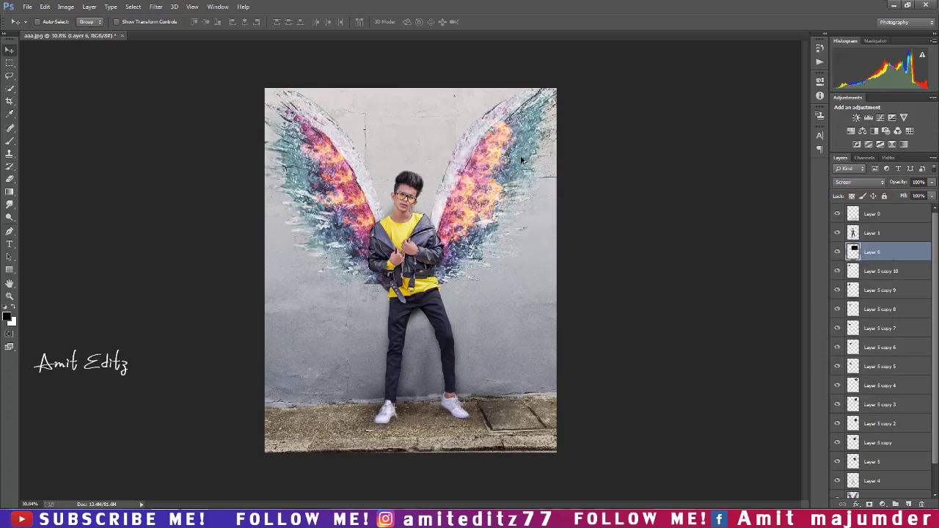
scroll(484, 169, "up", 5)
mouse_move(488, 156)
left_mouse_down()
mouse_move(494, 180)
mouse_move(481, 192)
mouse_move(483, 231)
left_mouse_up()
scroll(481, 192, "up", 2)
scroll(480, 192, "up", 3)
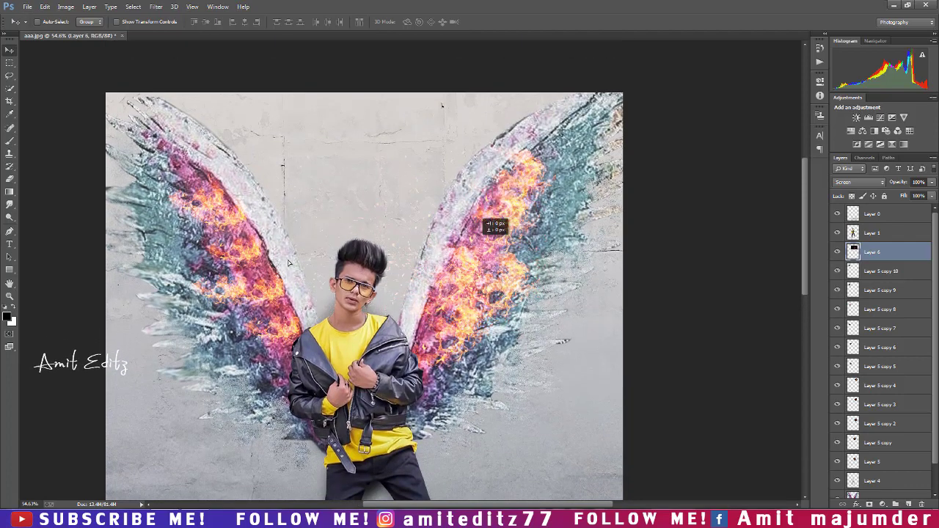
Alt-drag a copy of the sparks onto the left wing as Layer 6 copy.
left_click_drag(288, 263, 256, 233)
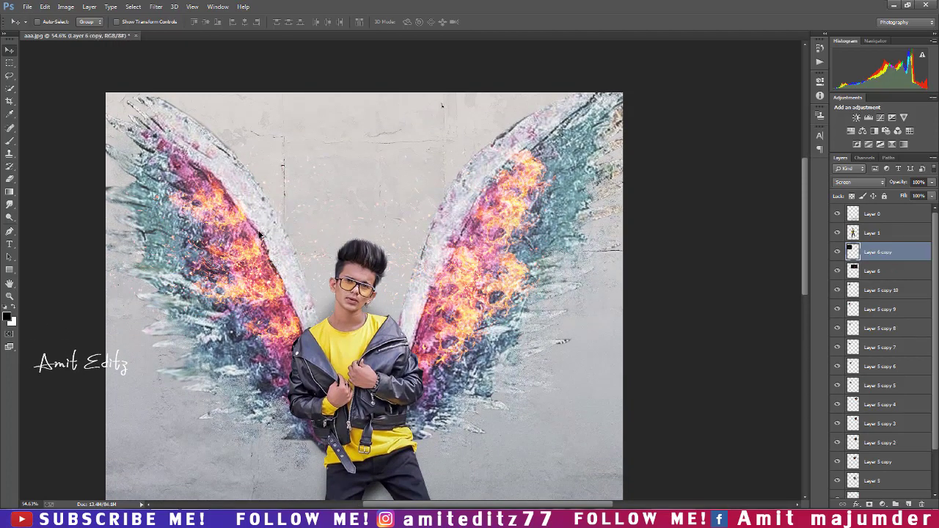
scroll(259, 233, "down", 3)
scroll(330, 232, "down", 2)
scroll(381, 230, "up", 3)
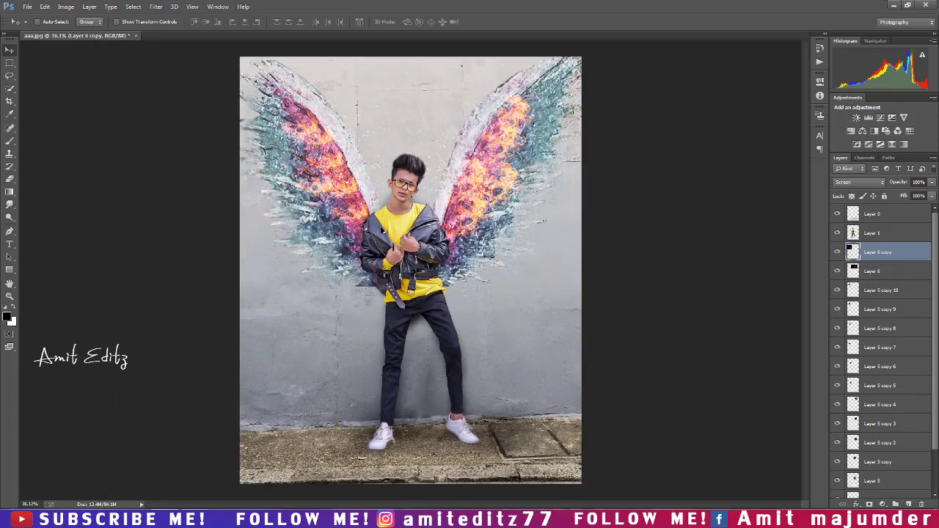
Open the mHnzCGw fire image and drag it into aaa.jpg as Layer 7.
left_click(45, 7)
left_click(188, 131)
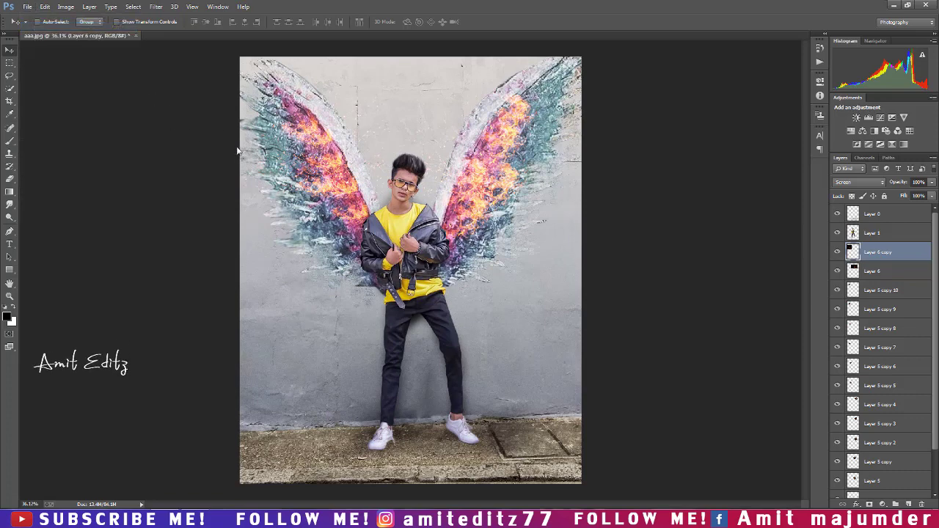
key("ctrl+o")
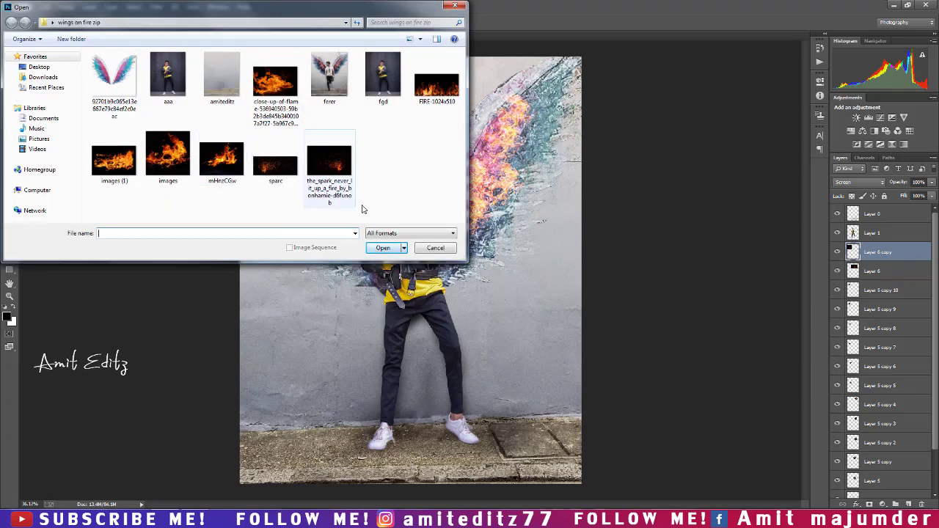
left_click(220, 160)
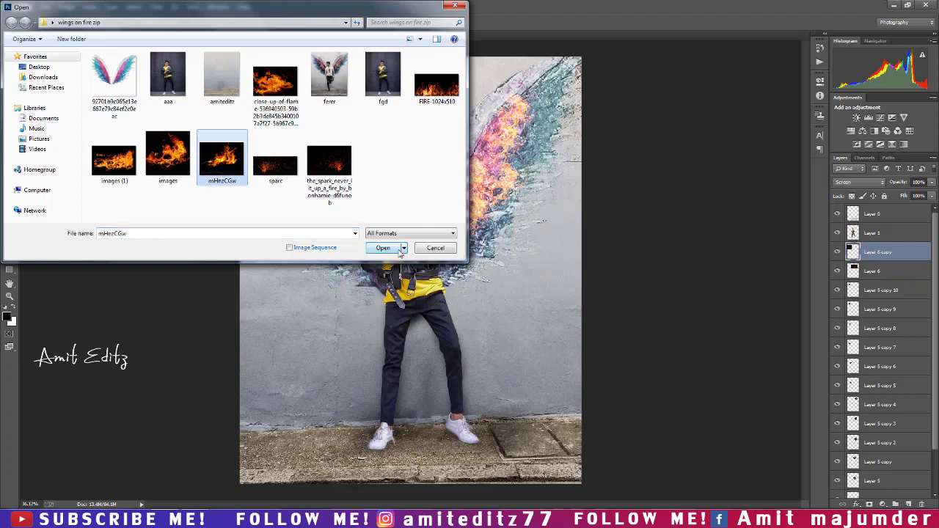
left_click(383, 247)
mouse_move(53, 91)
left_mouse_down()
mouse_move(329, 135)
mouse_move(314, 121)
left_mouse_up()
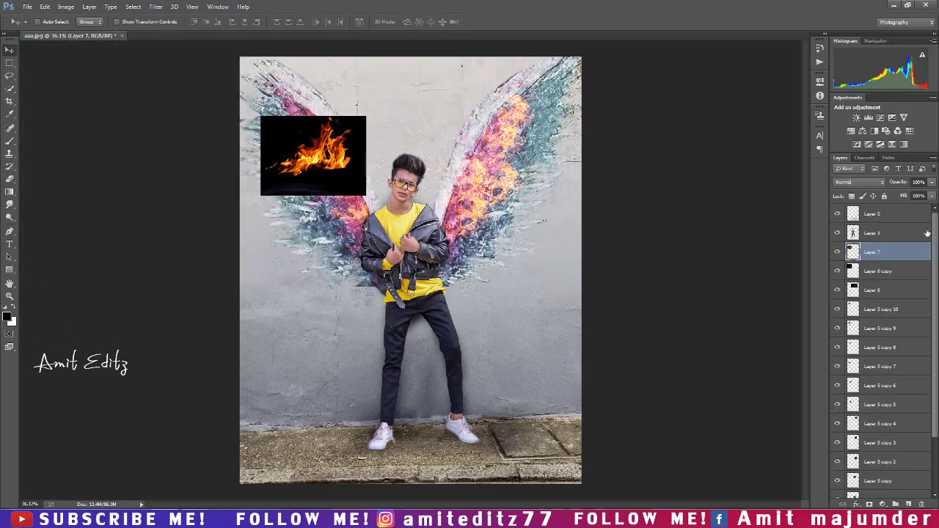
Set the fire layer's blend mode to Lighten and position it over the wings.
left_click(864, 186)
left_click(851, 220)
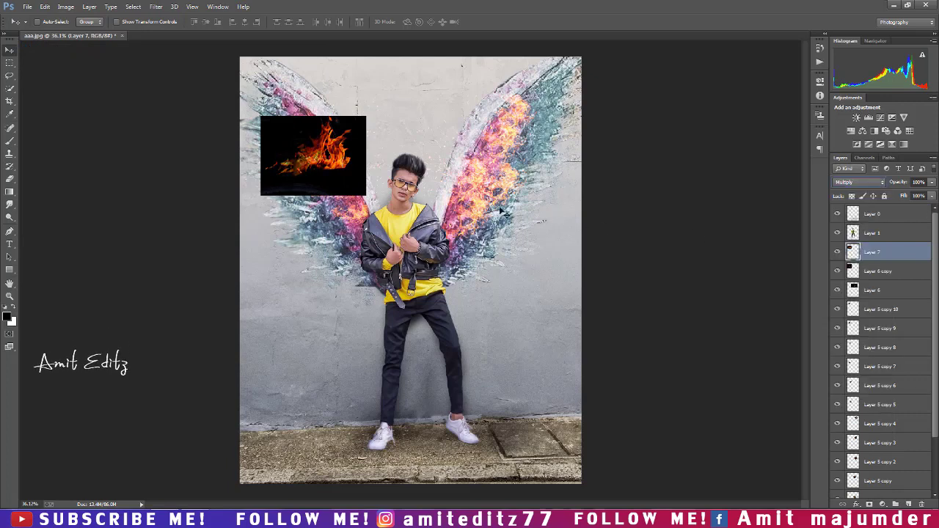
left_click(866, 183)
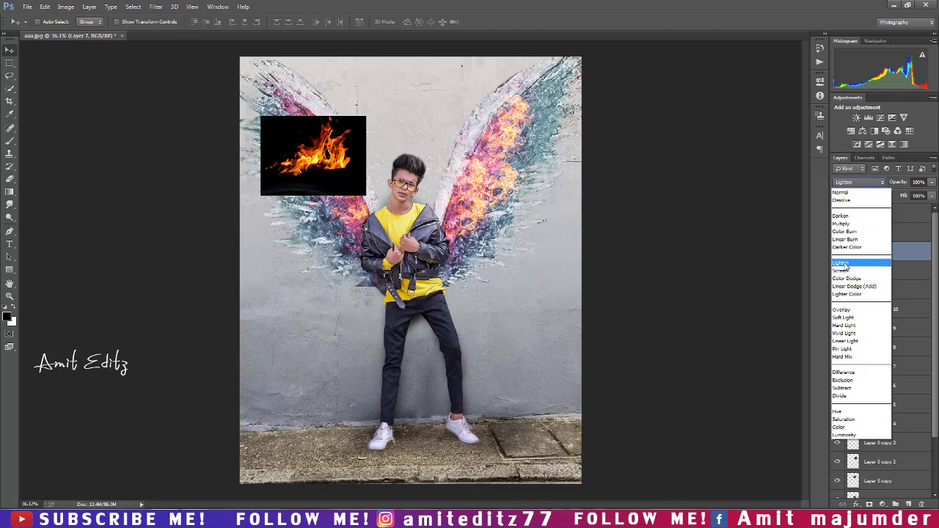
left_click(840, 263)
mouse_move(355, 151)
left_mouse_down()
mouse_move(365, 157)
mouse_move(518, 105)
mouse_move(495, 160)
left_mouse_up()
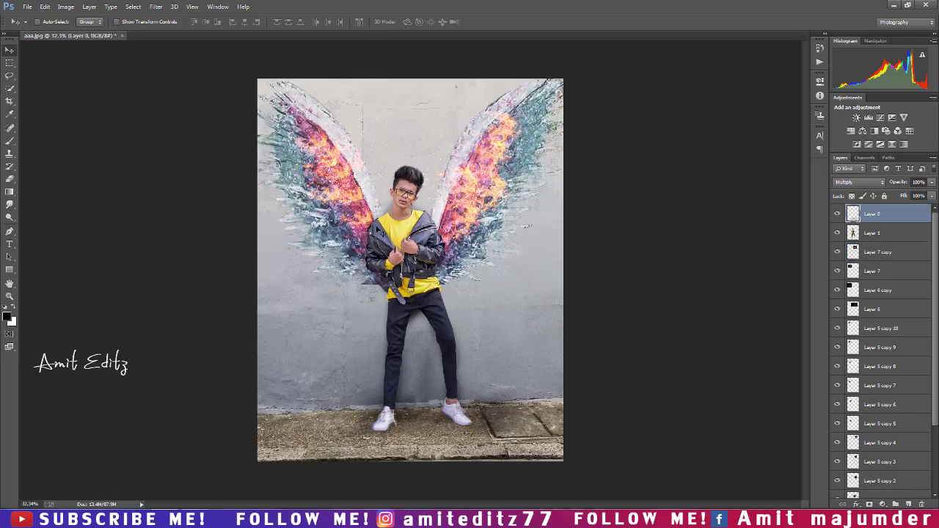
Stamp all visible layers into a new Layer 8 and crop the image border.
key("ctrl+shift+alt+e")
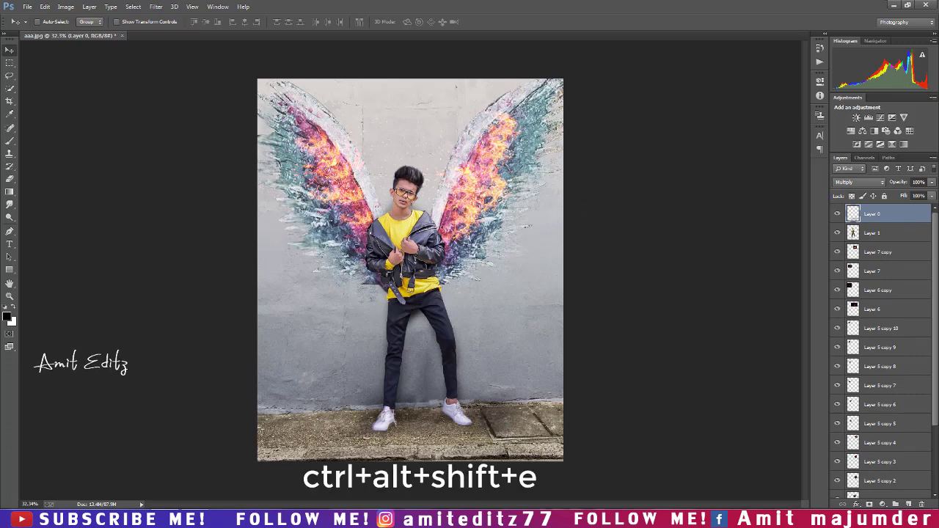
left_click(10, 100)
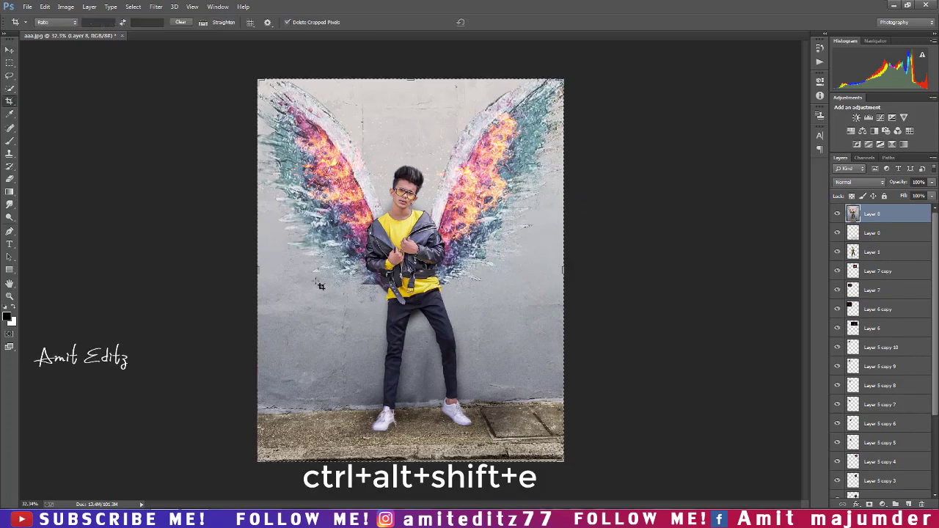
left_click_drag(576, 81, 579, 110)
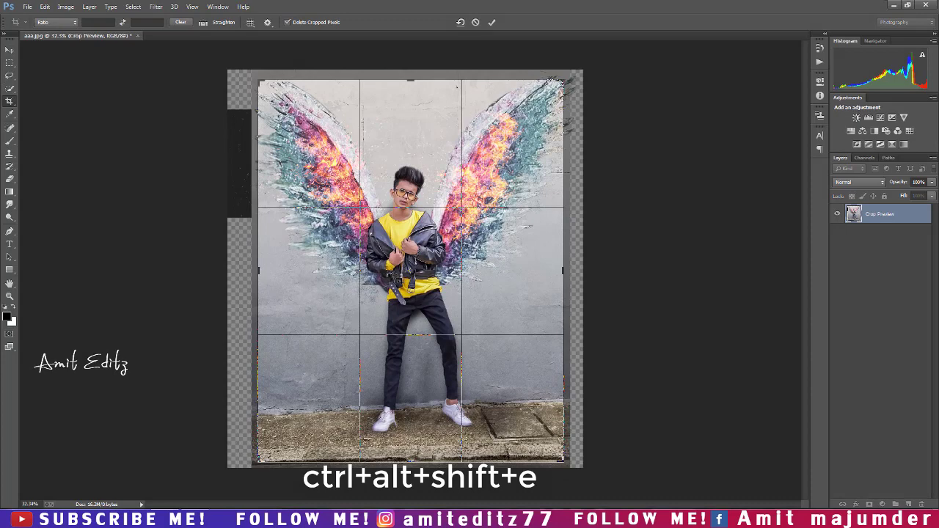
key("Return")
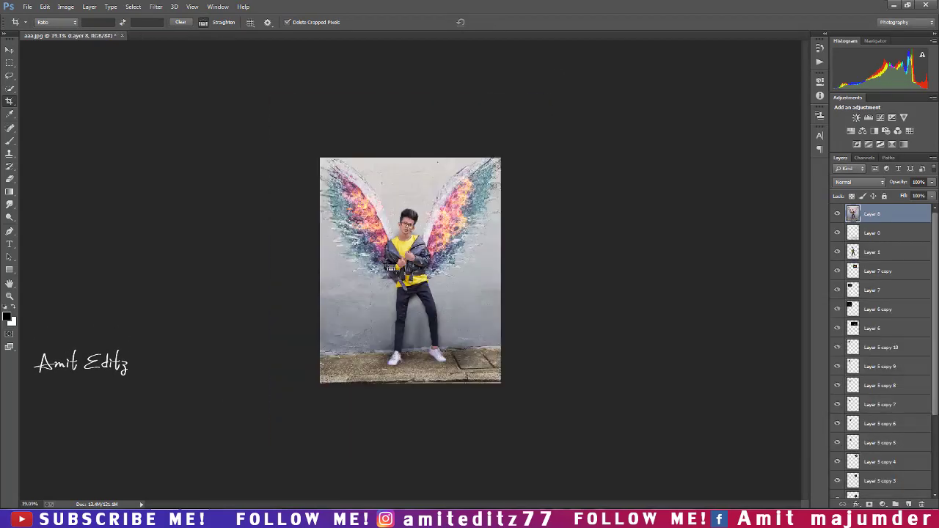
scroll(391, 266, "up", 3)
In Camera Raw on Layer 8, increase contrast and add a negative post-crop vignette.
left_click(155, 7)
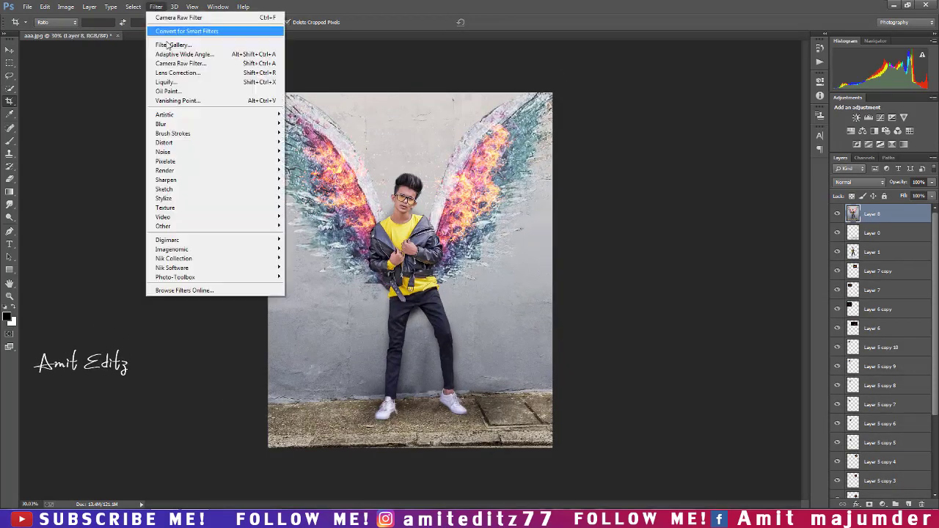
left_click(177, 63)
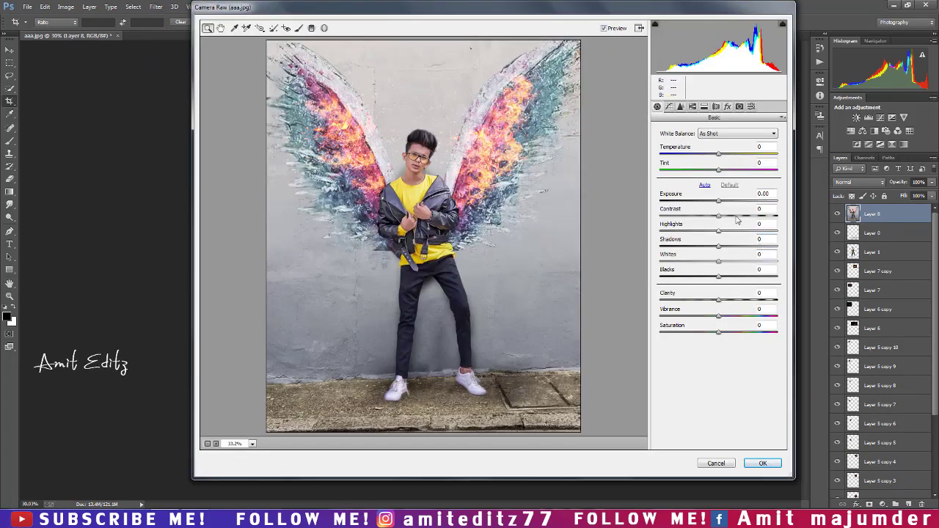
mouse_move(736, 216)
left_mouse_down()
mouse_move(698, 232)
mouse_move(732, 245)
mouse_move(714, 301)
left_mouse_up()
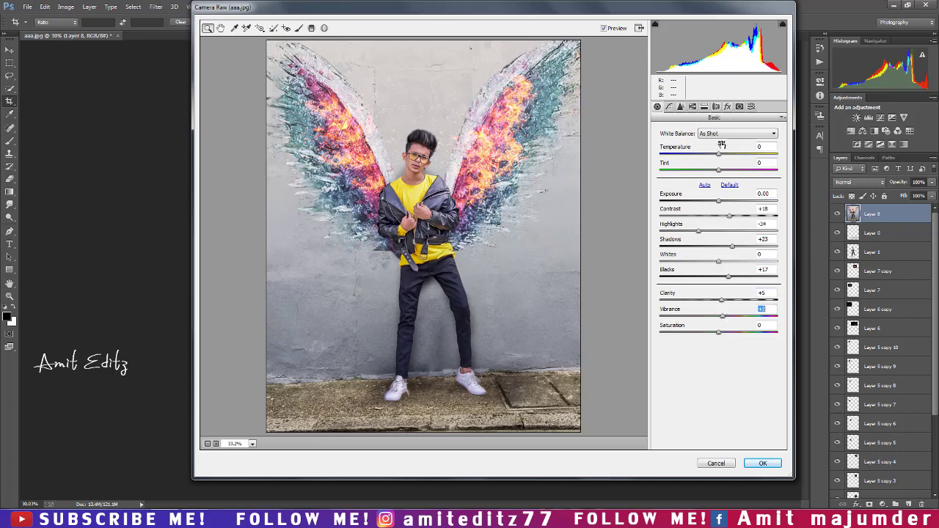
left_click(739, 106)
left_click(727, 106)
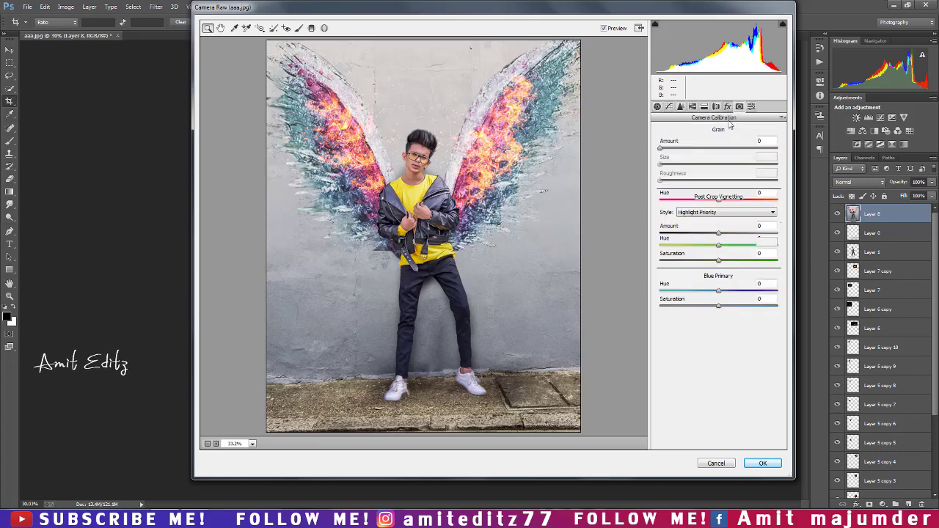
left_click_drag(718, 233, 708, 235)
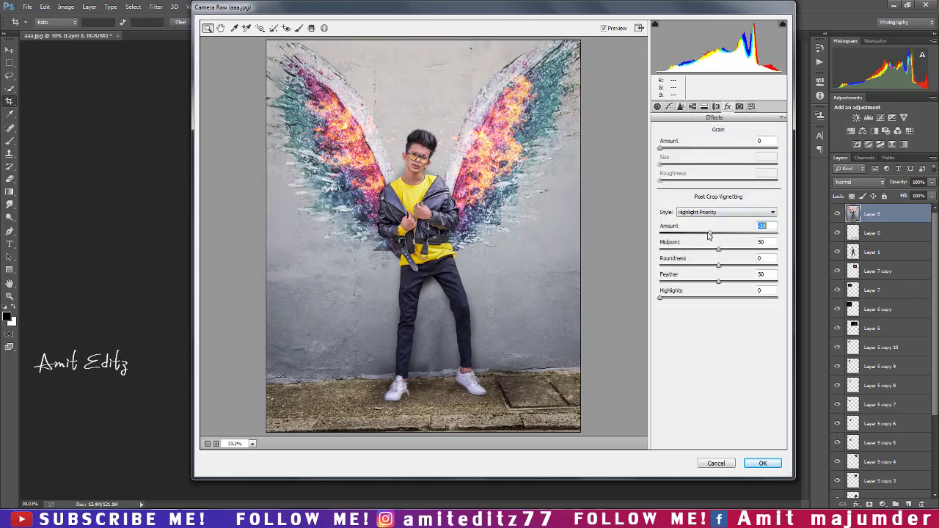
Warm and saturate the split-toning highlights and brighten the orange luminance.
left_click(692, 106)
left_click(714, 107)
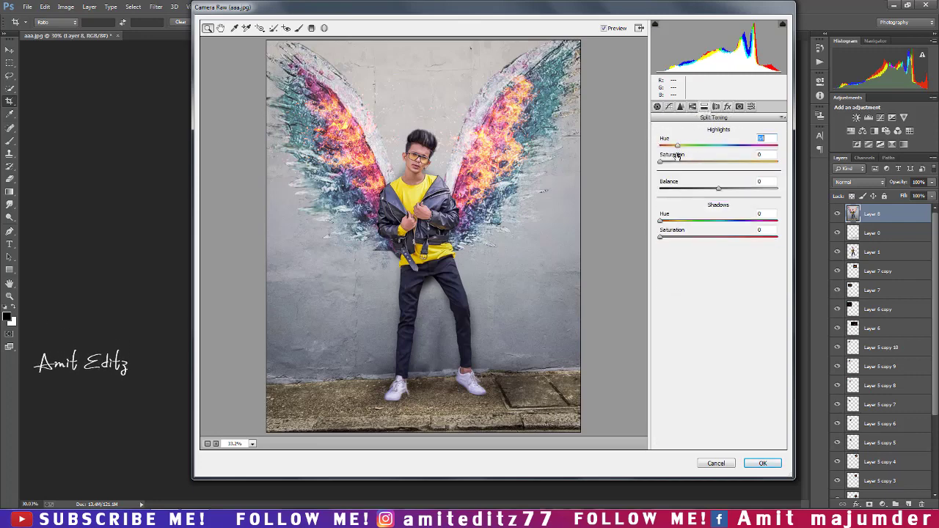
left_click_drag(676, 147, 682, 167)
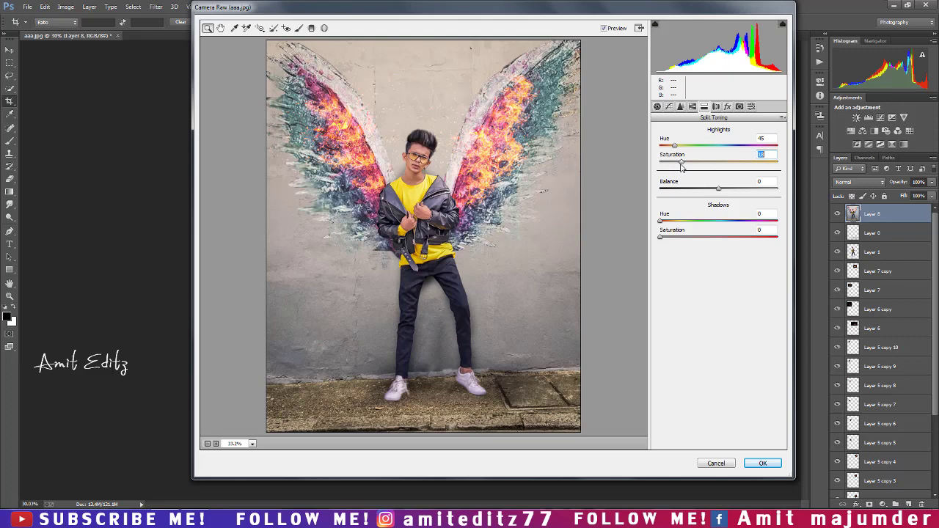
left_click_drag(675, 146, 681, 164)
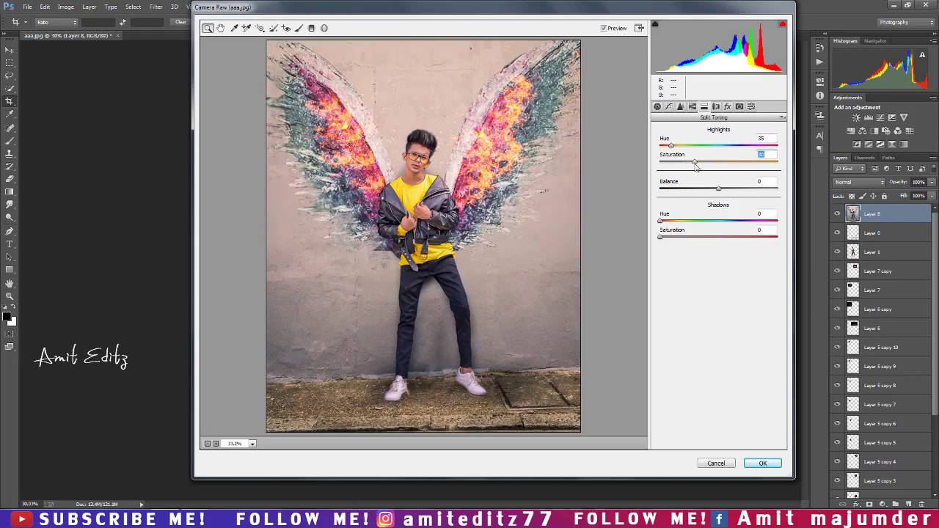
left_click(694, 108)
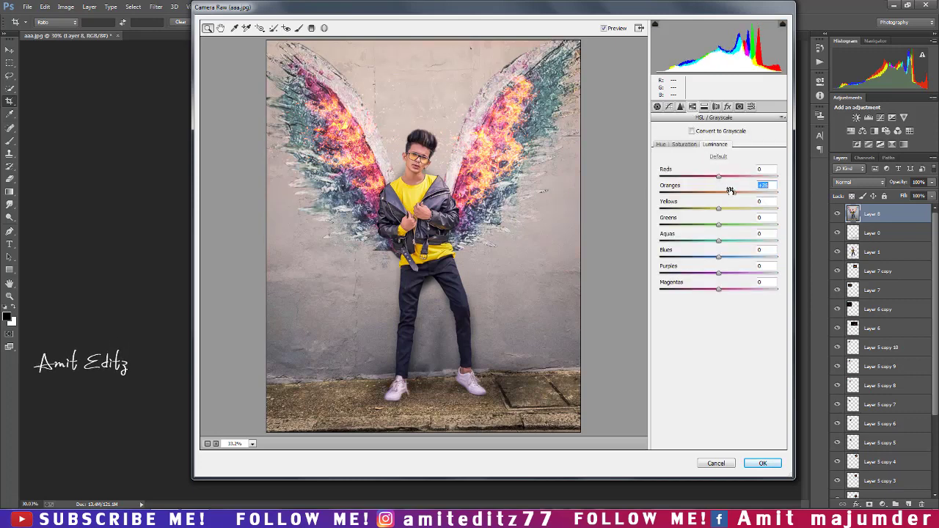
left_click_drag(730, 190, 741, 192)
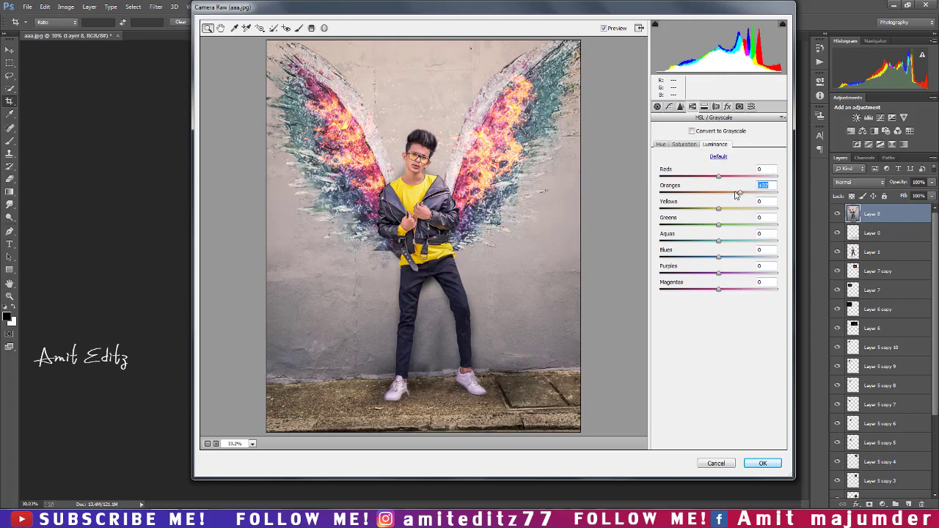
Lift the blacks with a shadow point on the tone curve.
left_click(663, 146)
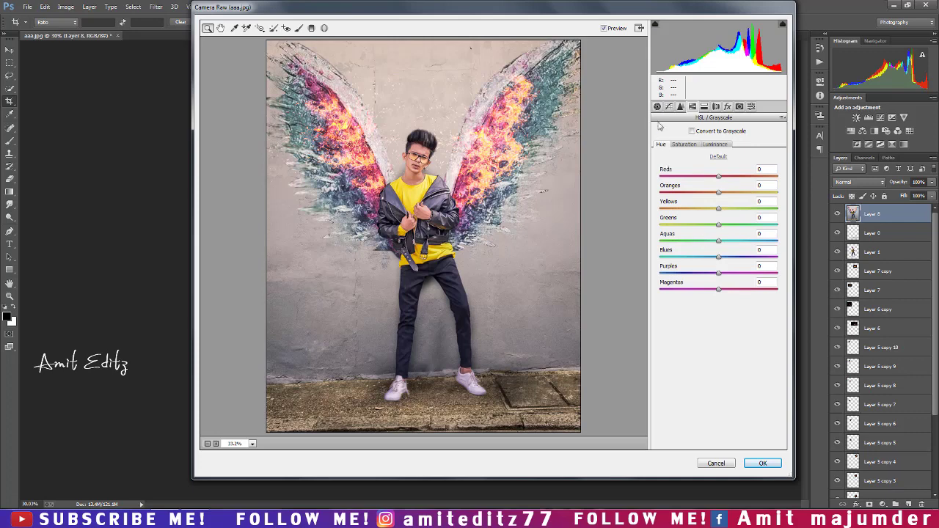
left_click(670, 107)
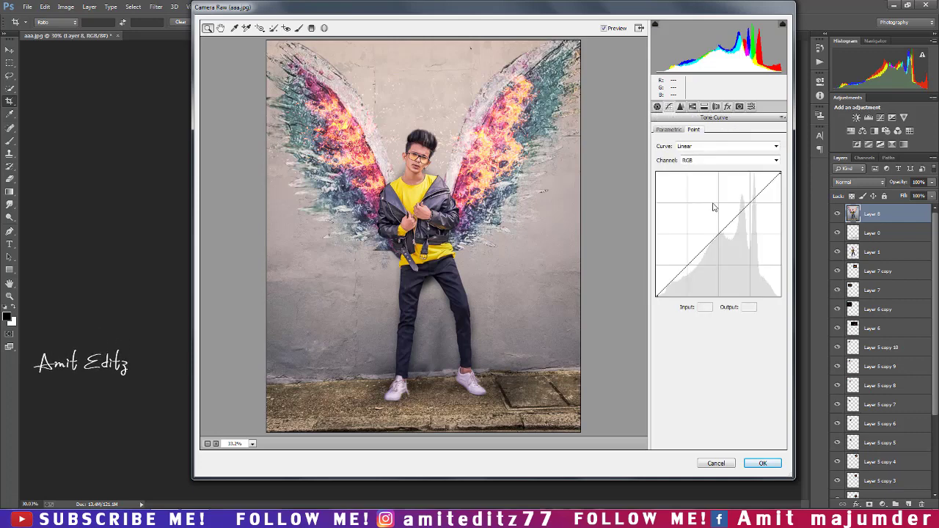
left_click(686, 264)
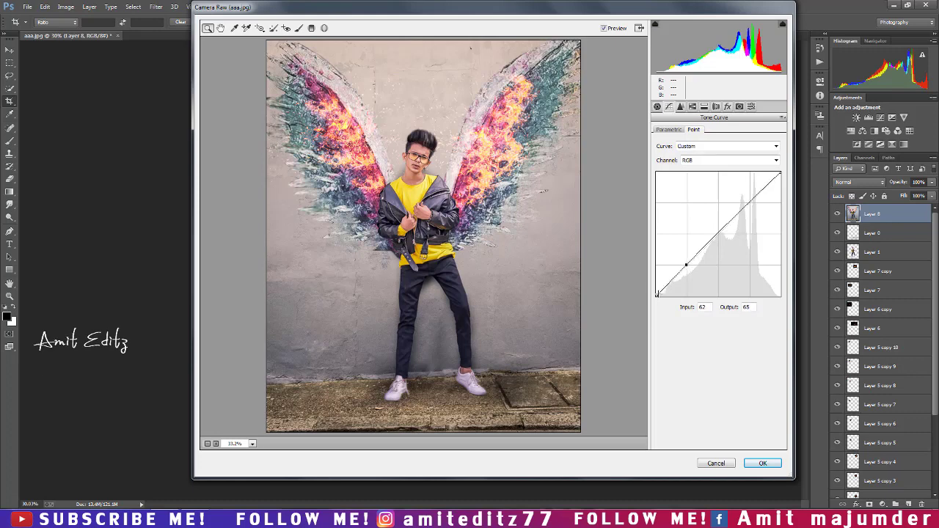
left_click(659, 289)
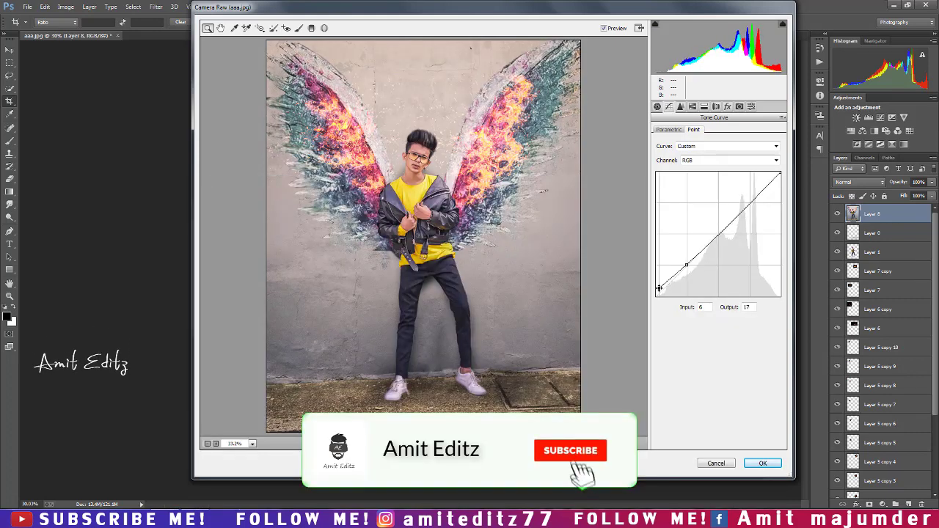
left_click_drag(658, 288, 657, 291)
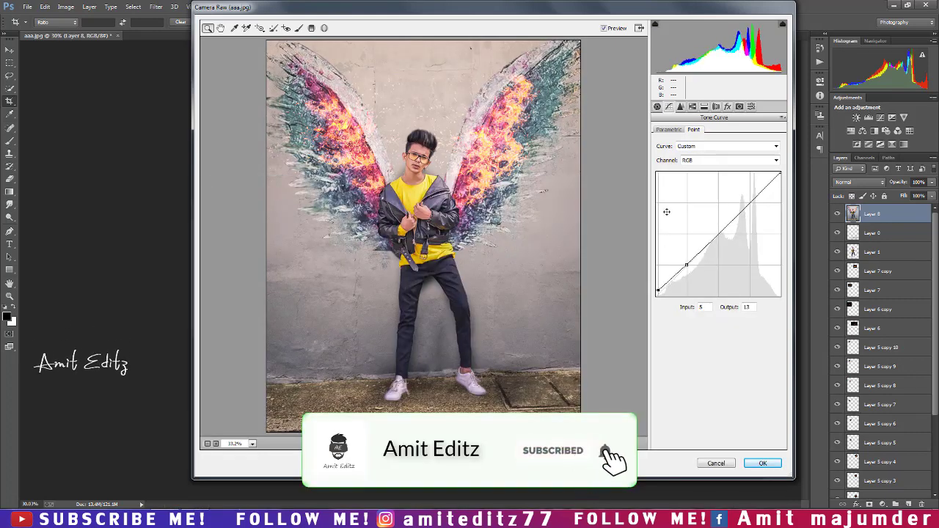
Raise clarity, shift the blue hue to -34, and apply the Camera Raw grade.
left_click(658, 108)
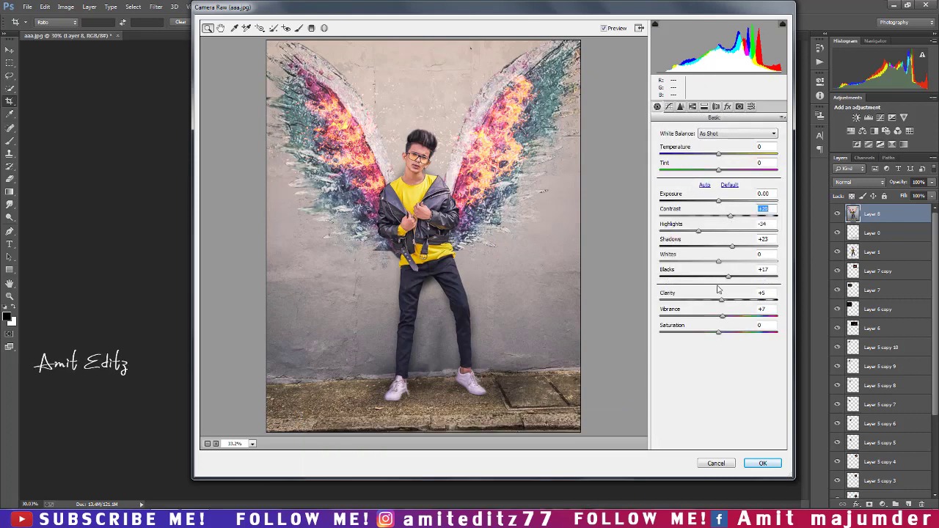
left_click_drag(733, 303, 736, 301)
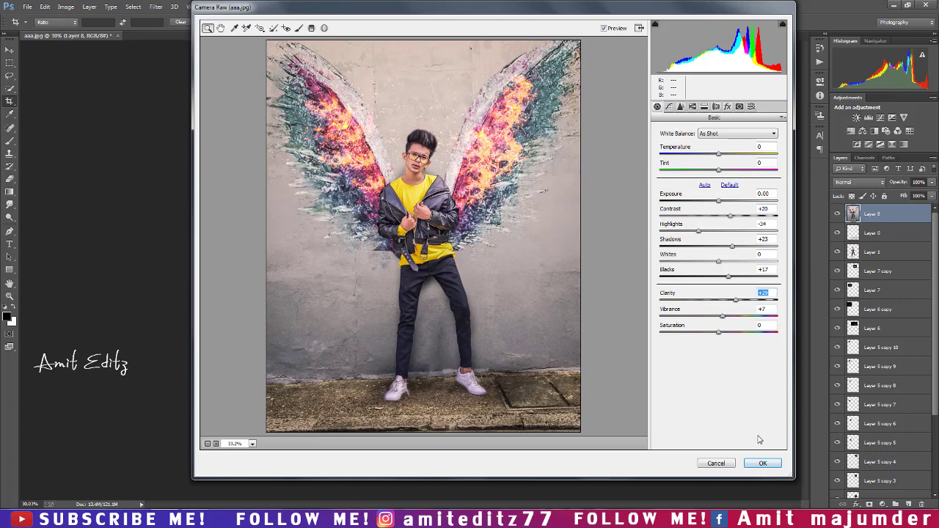
left_click(692, 107)
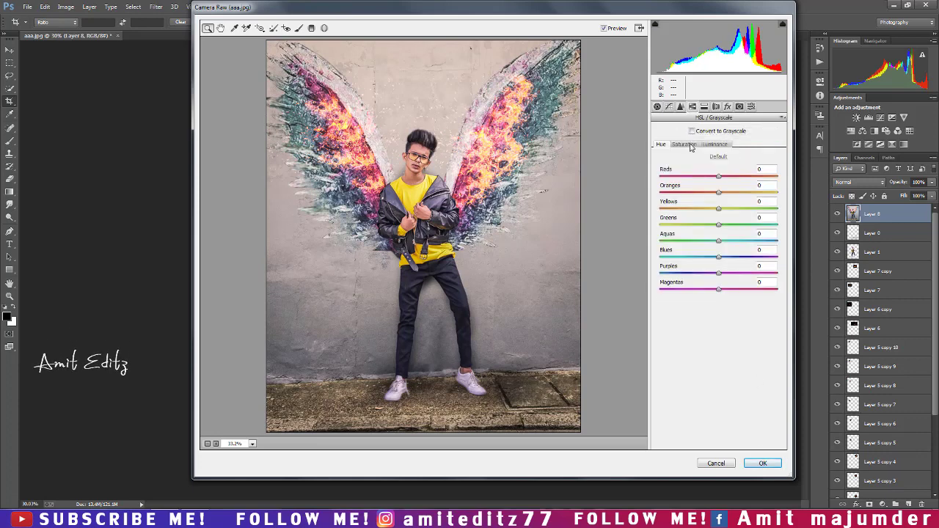
left_click_drag(716, 256, 702, 257)
left_click(763, 463)
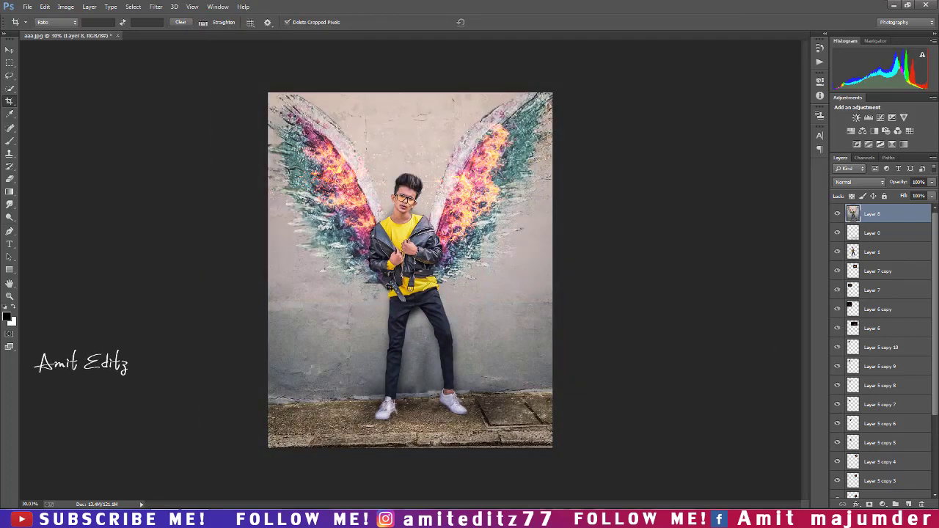
Set the foreground colour to white and pick the Brush tool at 100% opacity.
scroll(463, 160, "up", 2)
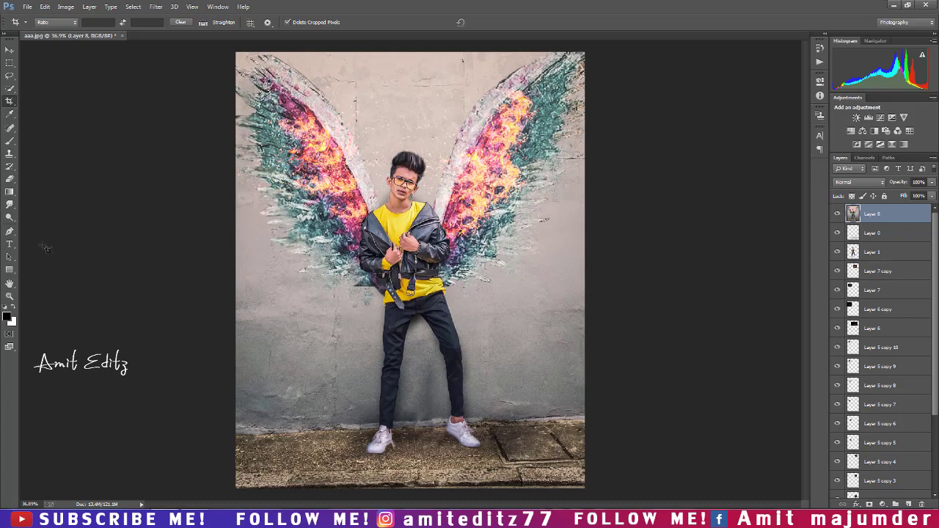
key("i")
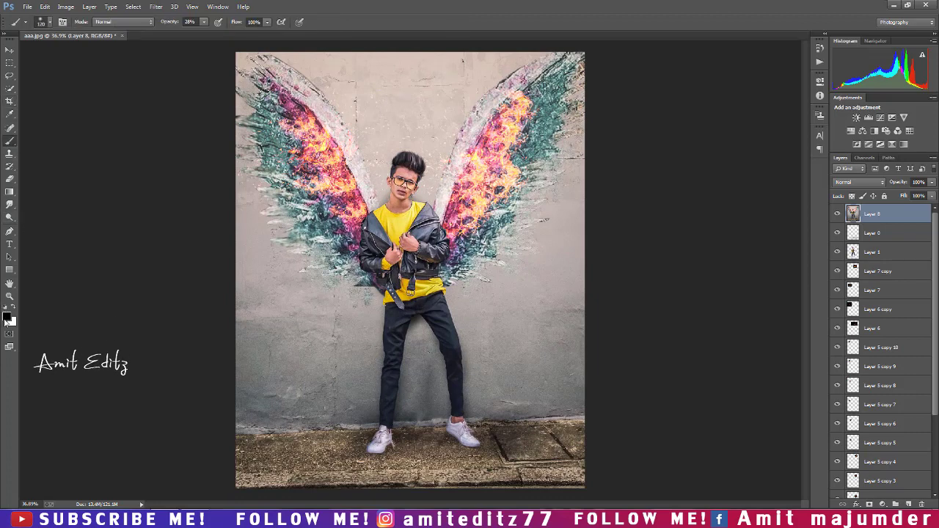
left_click(6, 316)
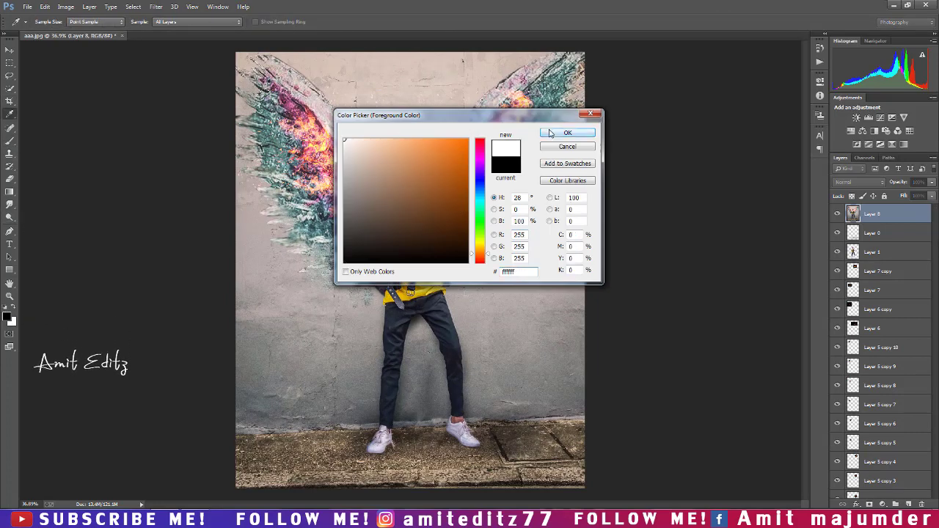
left_click(567, 132)
key("b")
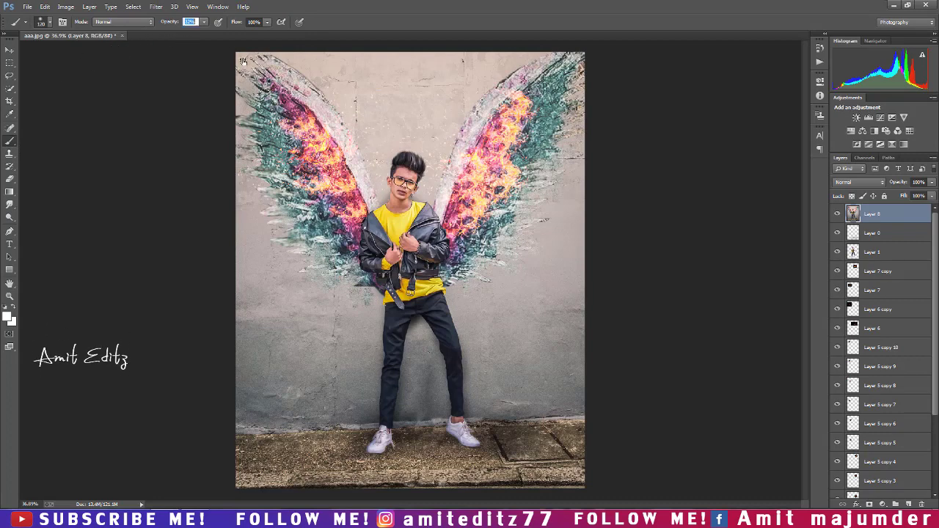
key("0")
Stamp the 200 px logo brush preset on the wall beside the man's legs.
right_click(382, 202)
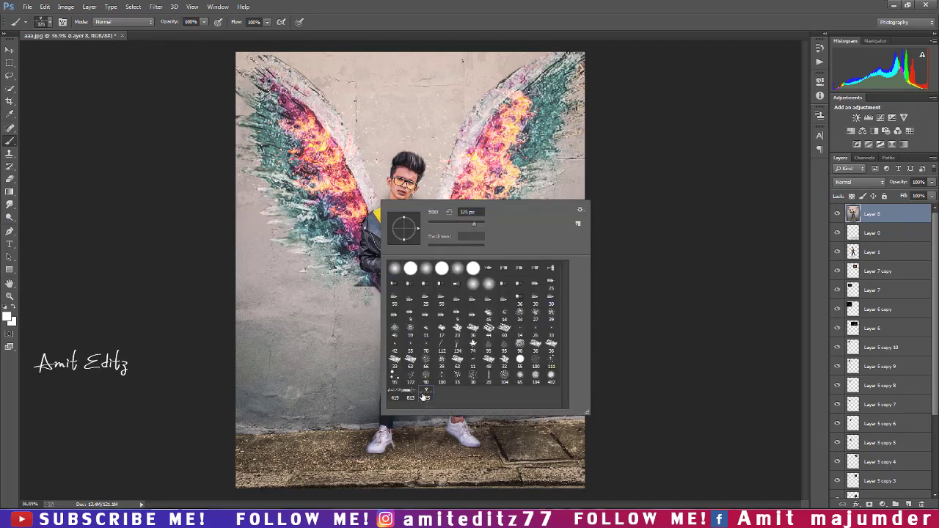
left_click(291, 308)
right_click(298, 307, "ctrl")
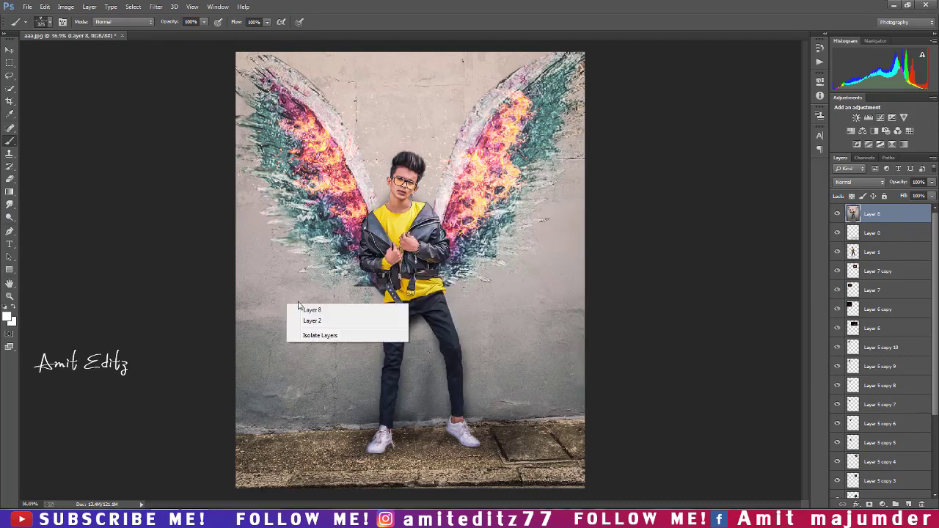
left_click(309, 289)
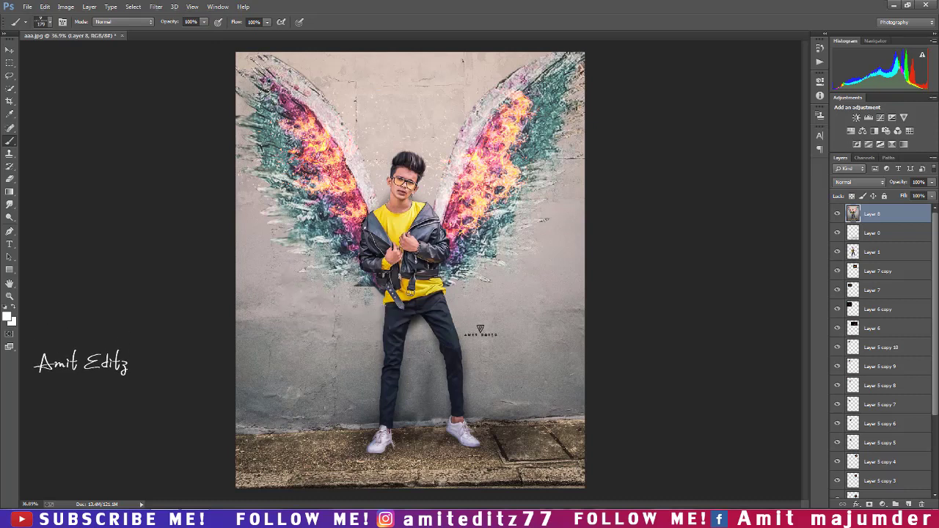
right_click(532, 312, "alt")
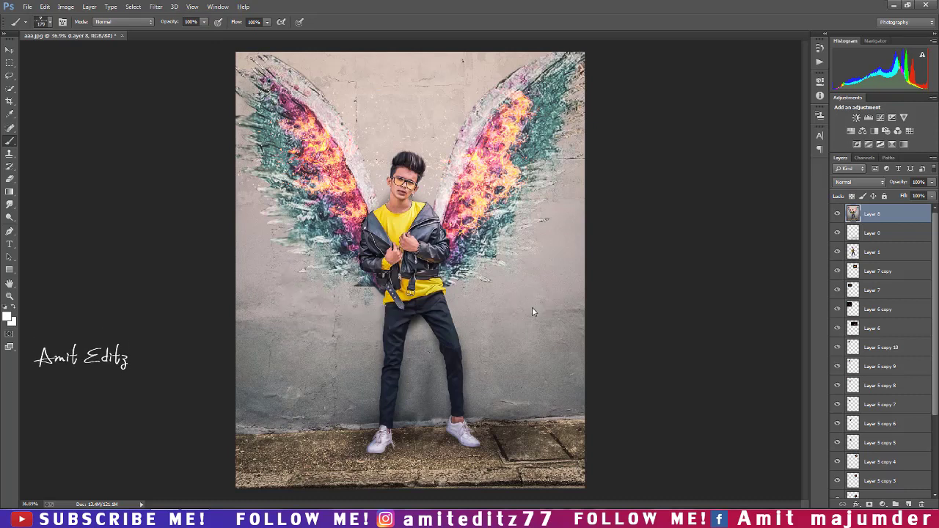
right_click(532, 311, "alt")
left_click(532, 311)
Scroll the view and reopen the brush preset list.
scroll(532, 441, "down", 1, "alt")
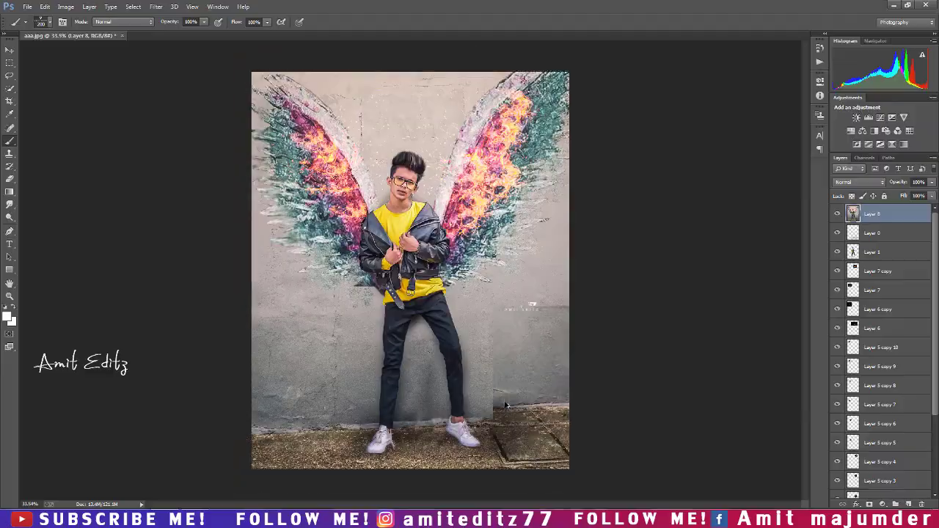
scroll(521, 425, "down", 1, "alt")
scroll(505, 402, "down", 1, "alt")
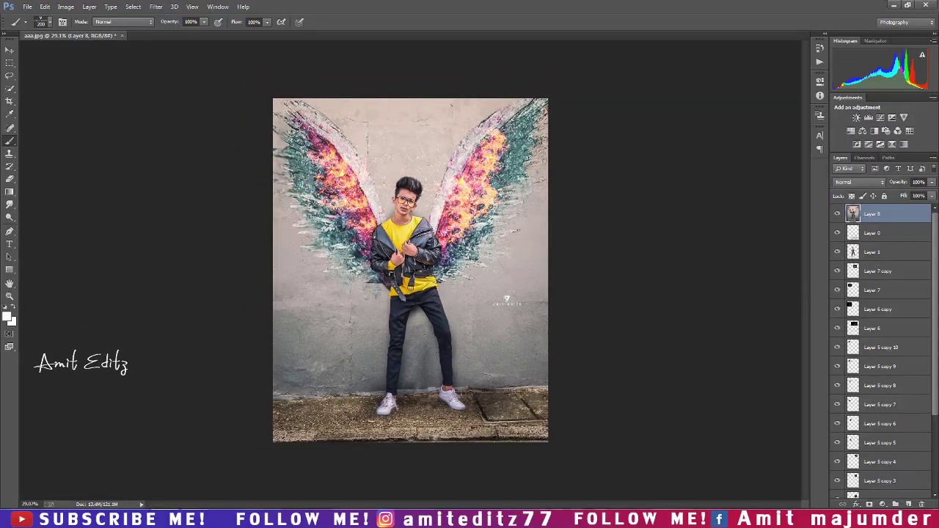
right_click(329, 203)
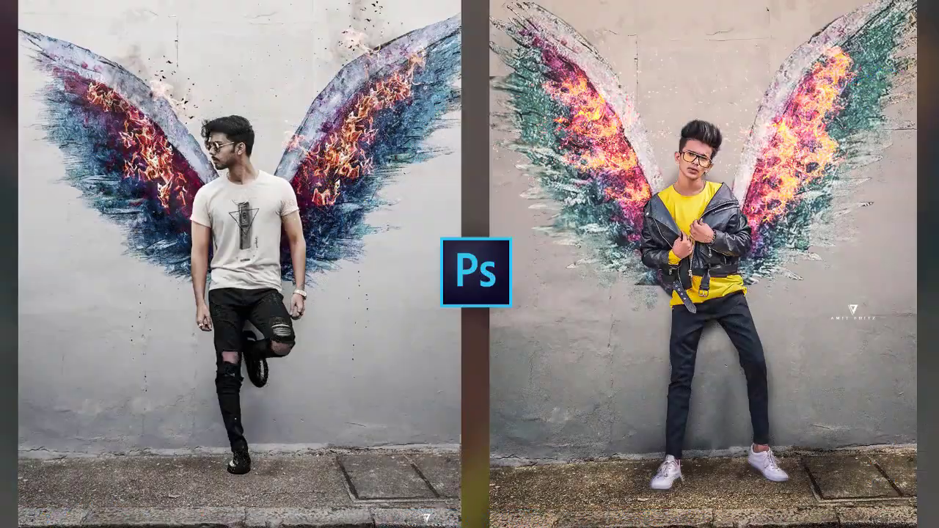